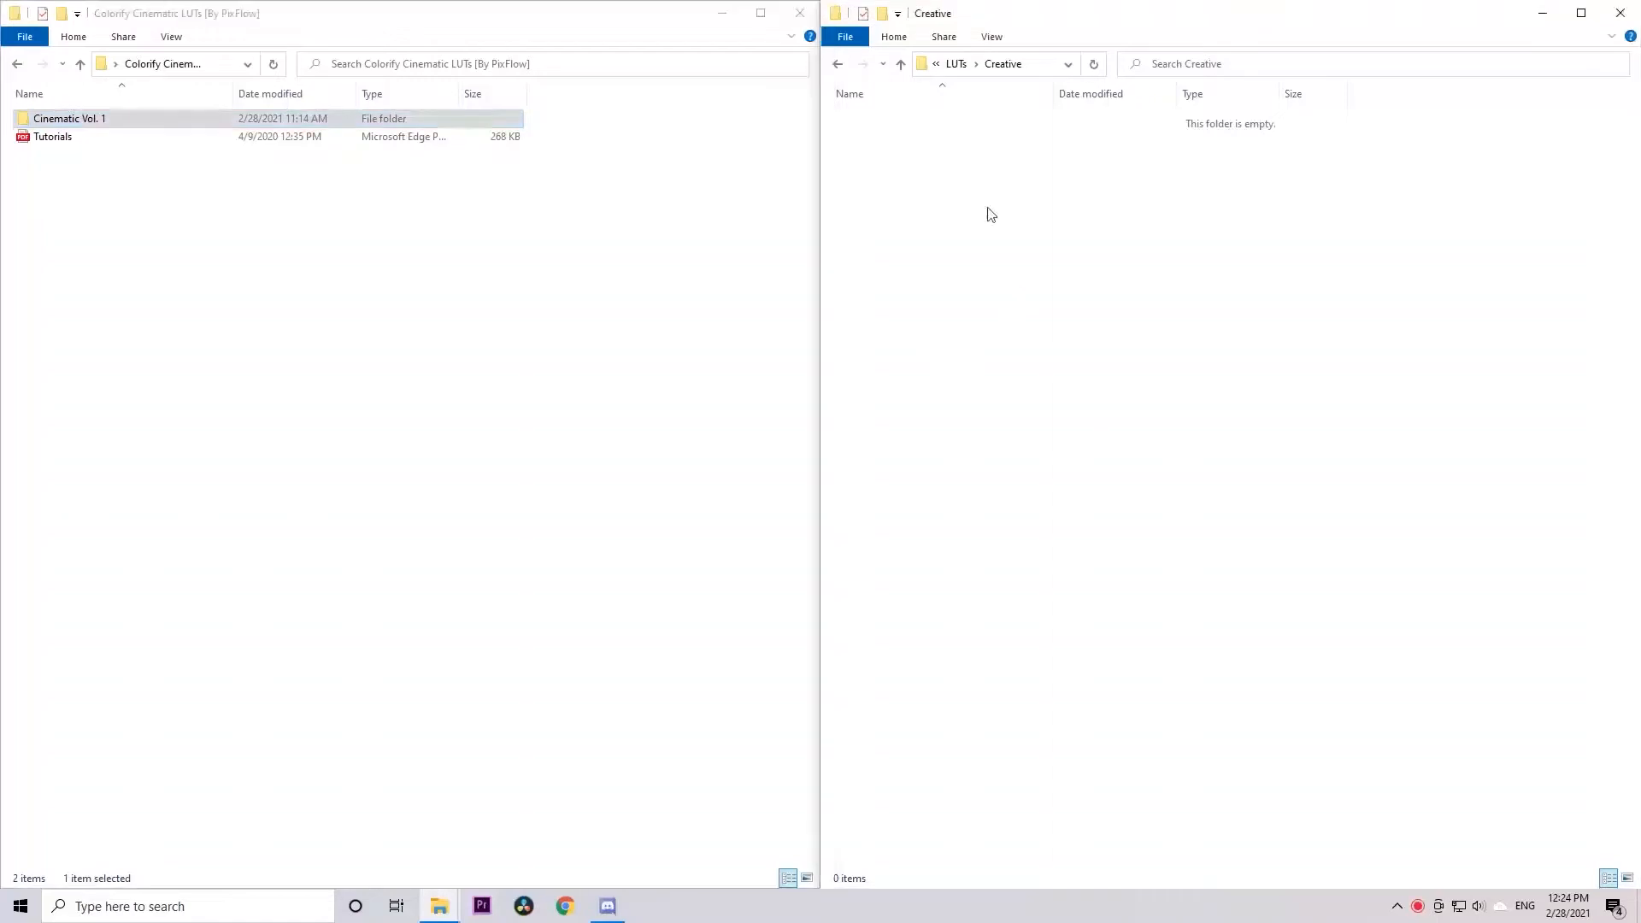
Open the Lumetri\LUTs\Creative folder of Adobe Premiere Pro 2020, starting from Program Files on Local Disk (C:)
left_click(937, 64)
left_click(966, 160)
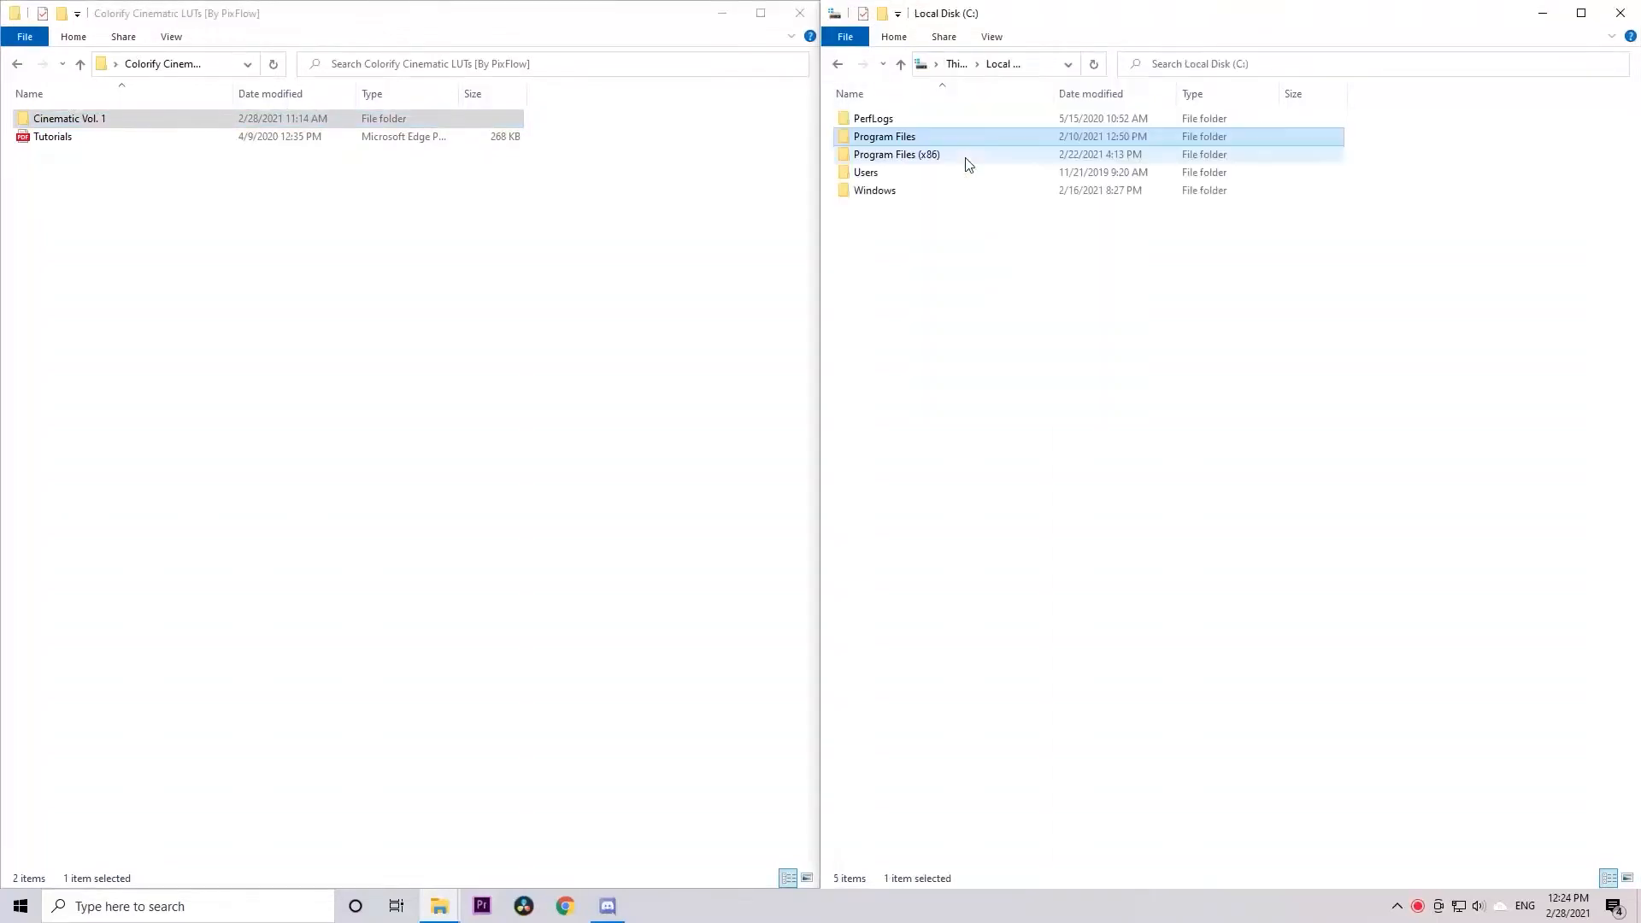
double_click(913, 136)
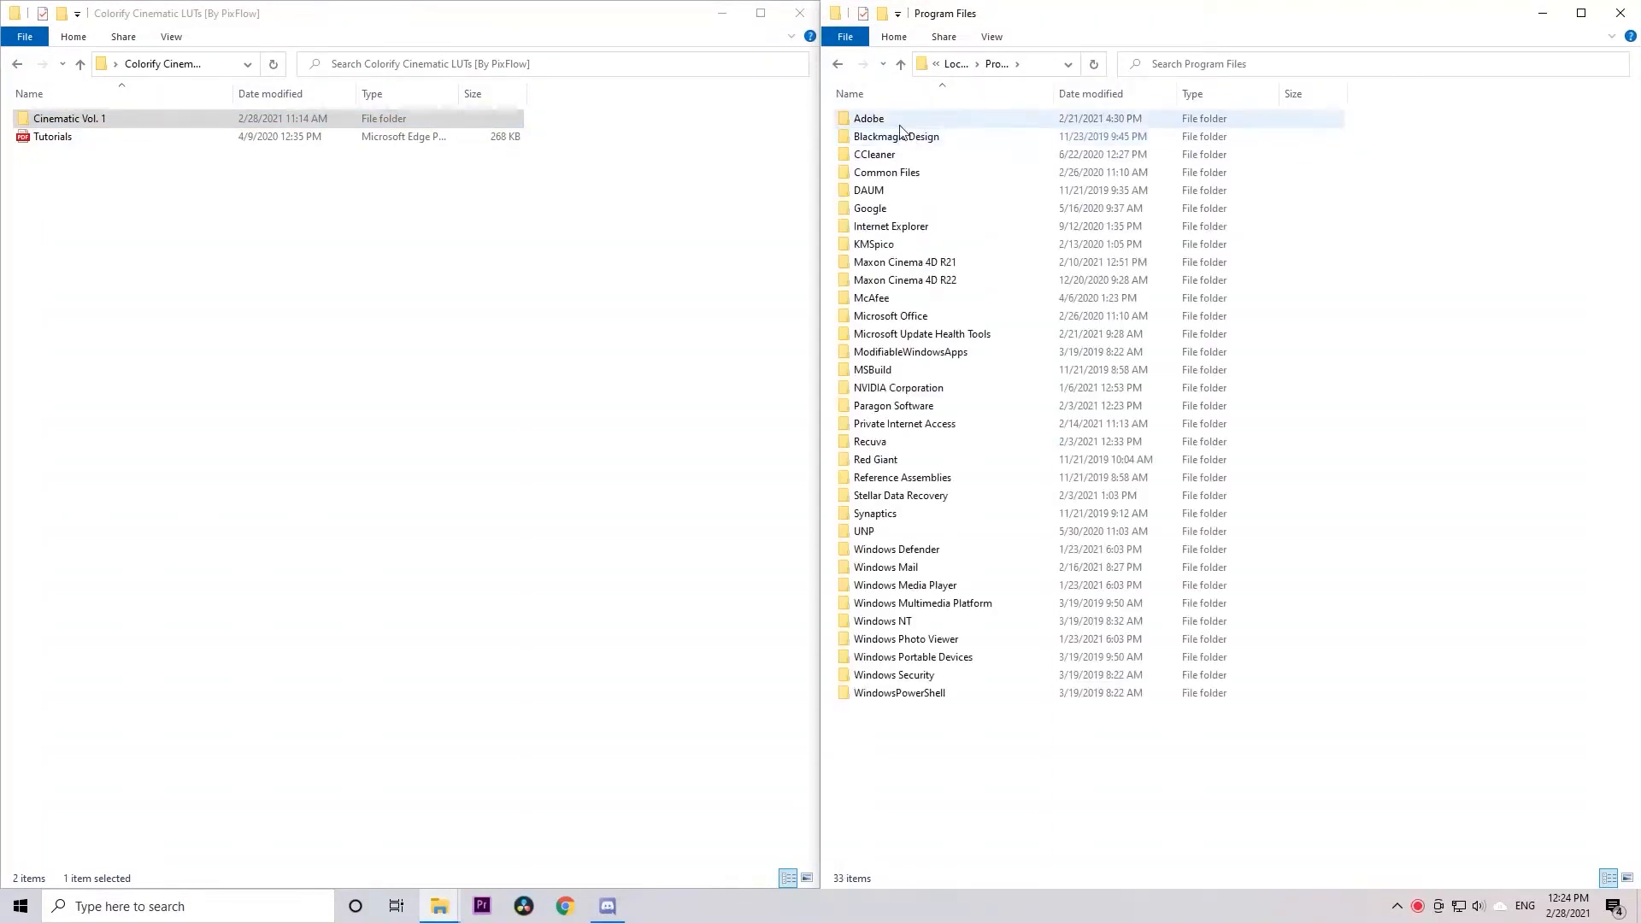
double_click(901, 124)
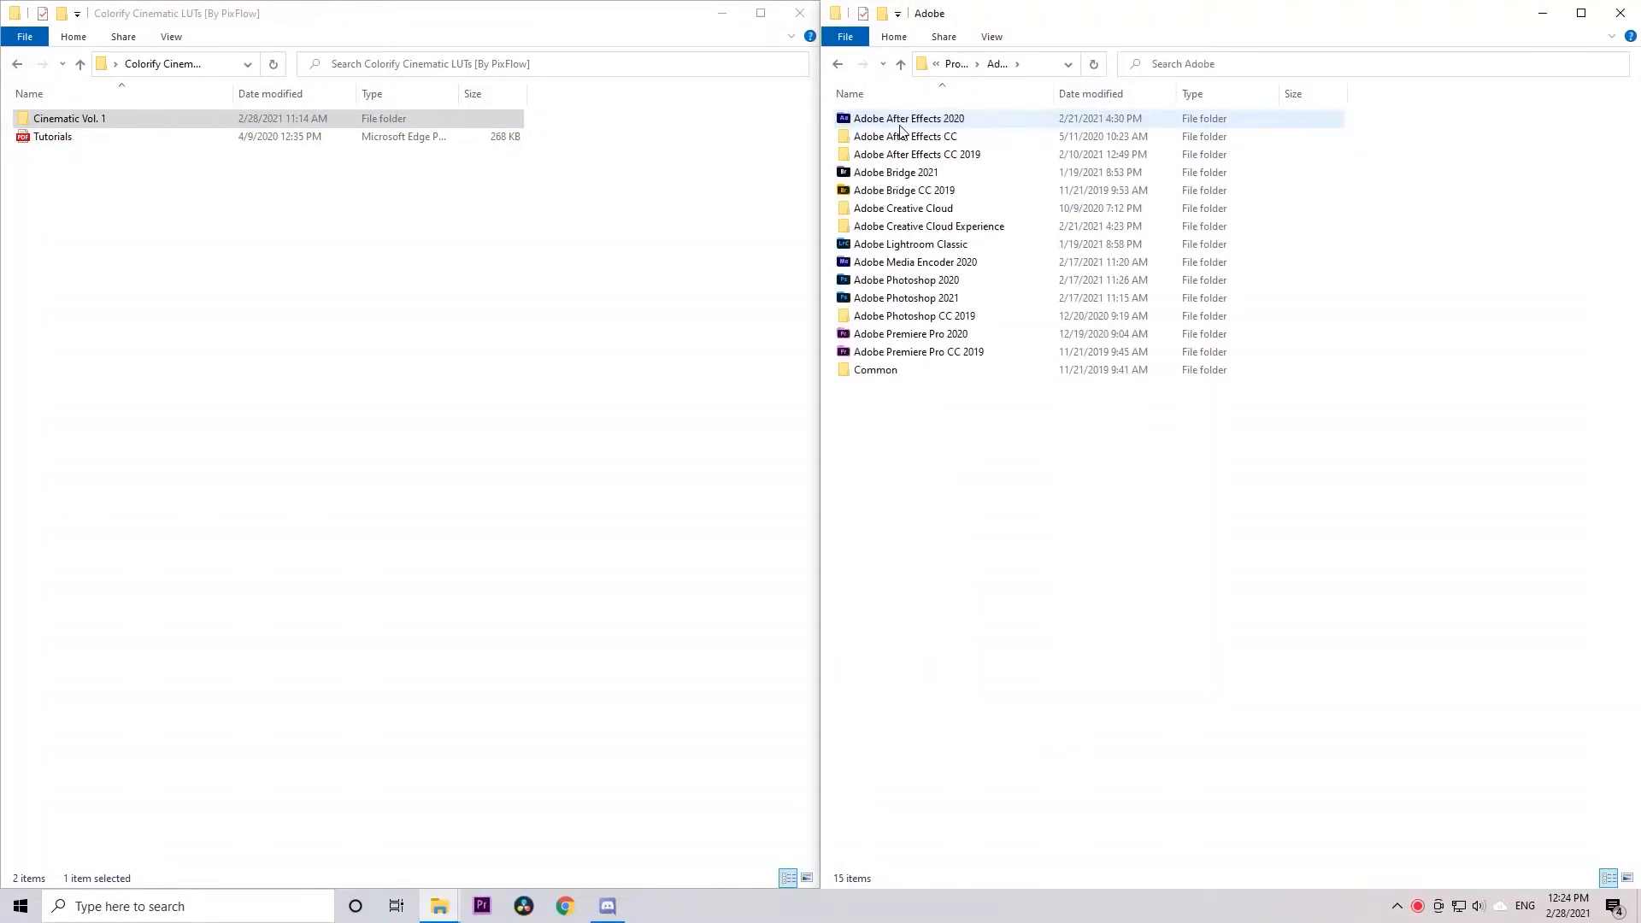
double_click(906, 334)
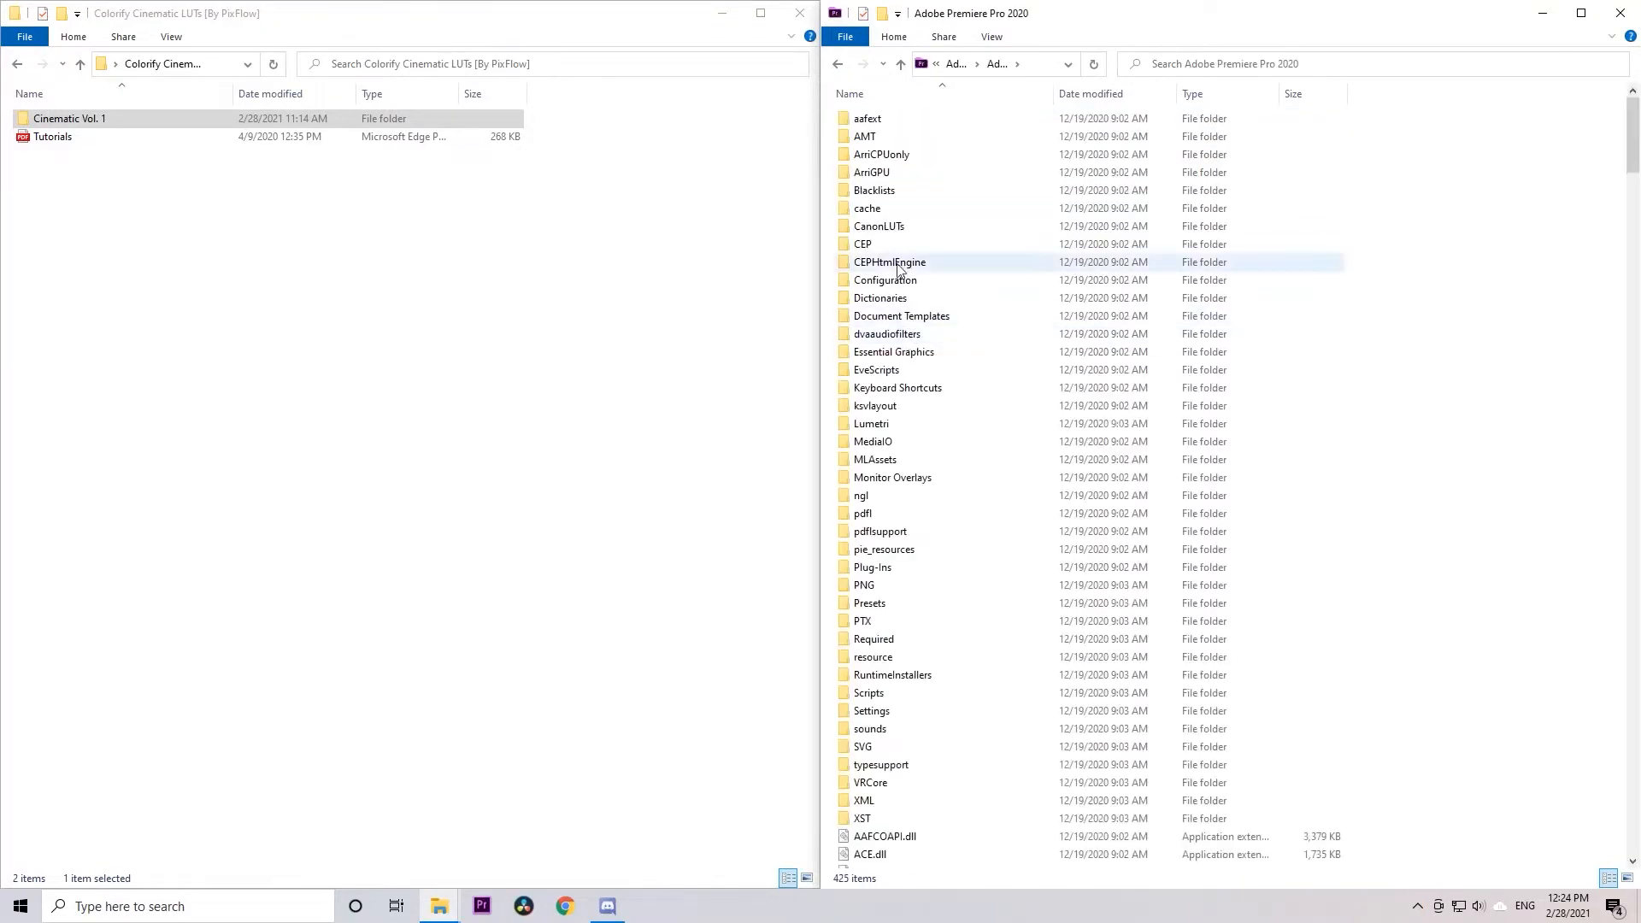
double_click(872, 424)
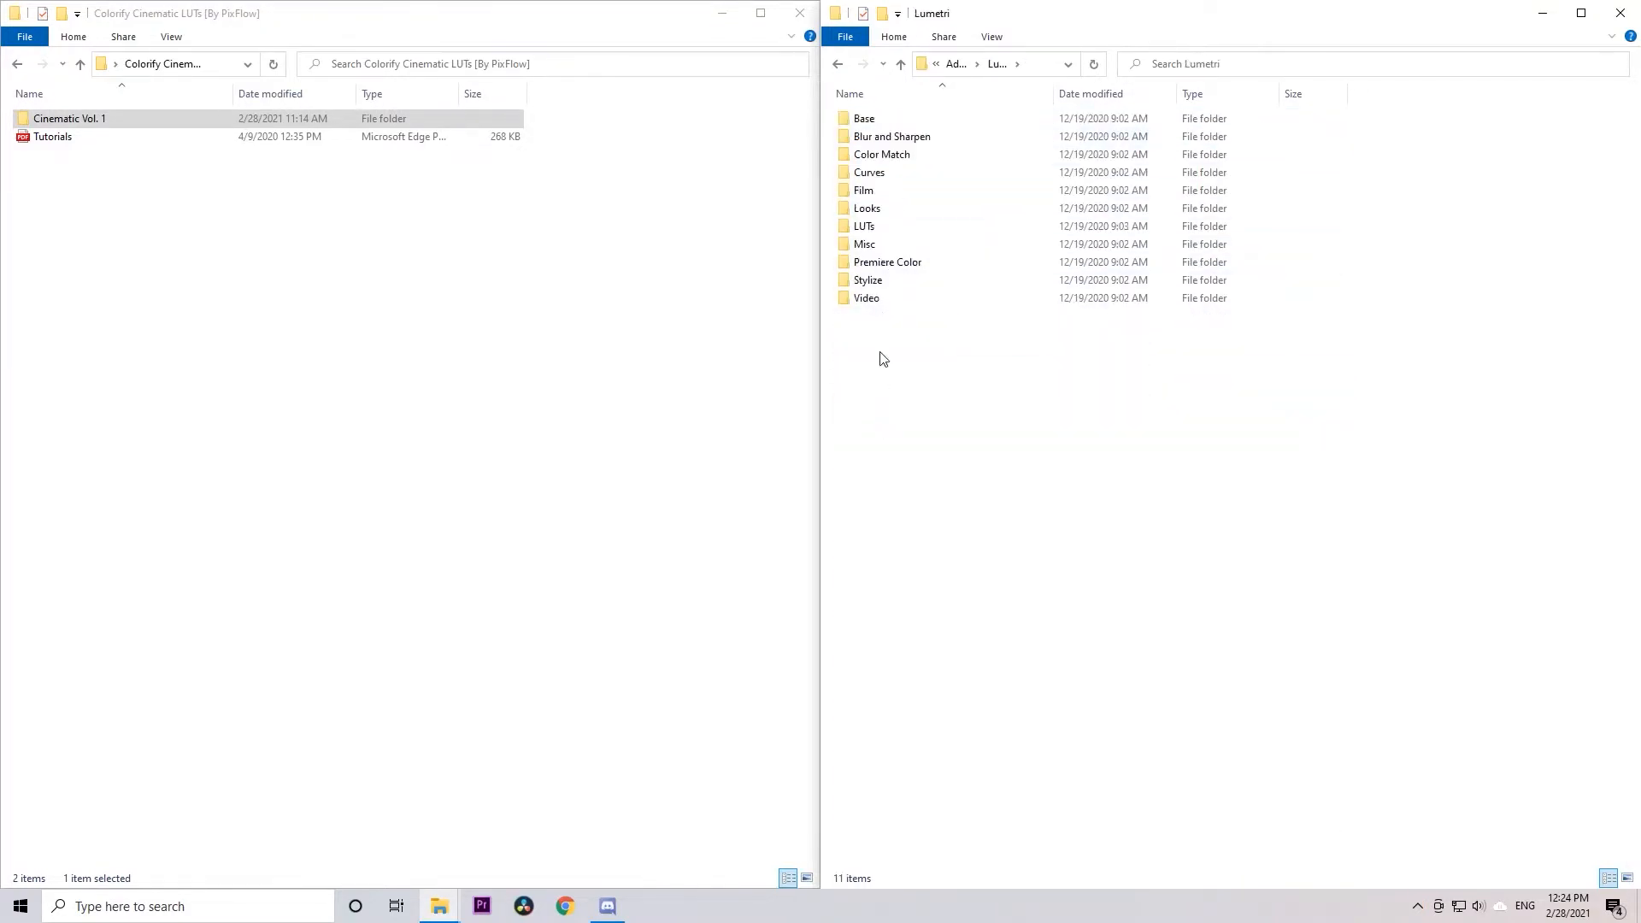
double_click(872, 227)
left_click(879, 125)
double_click(879, 124)
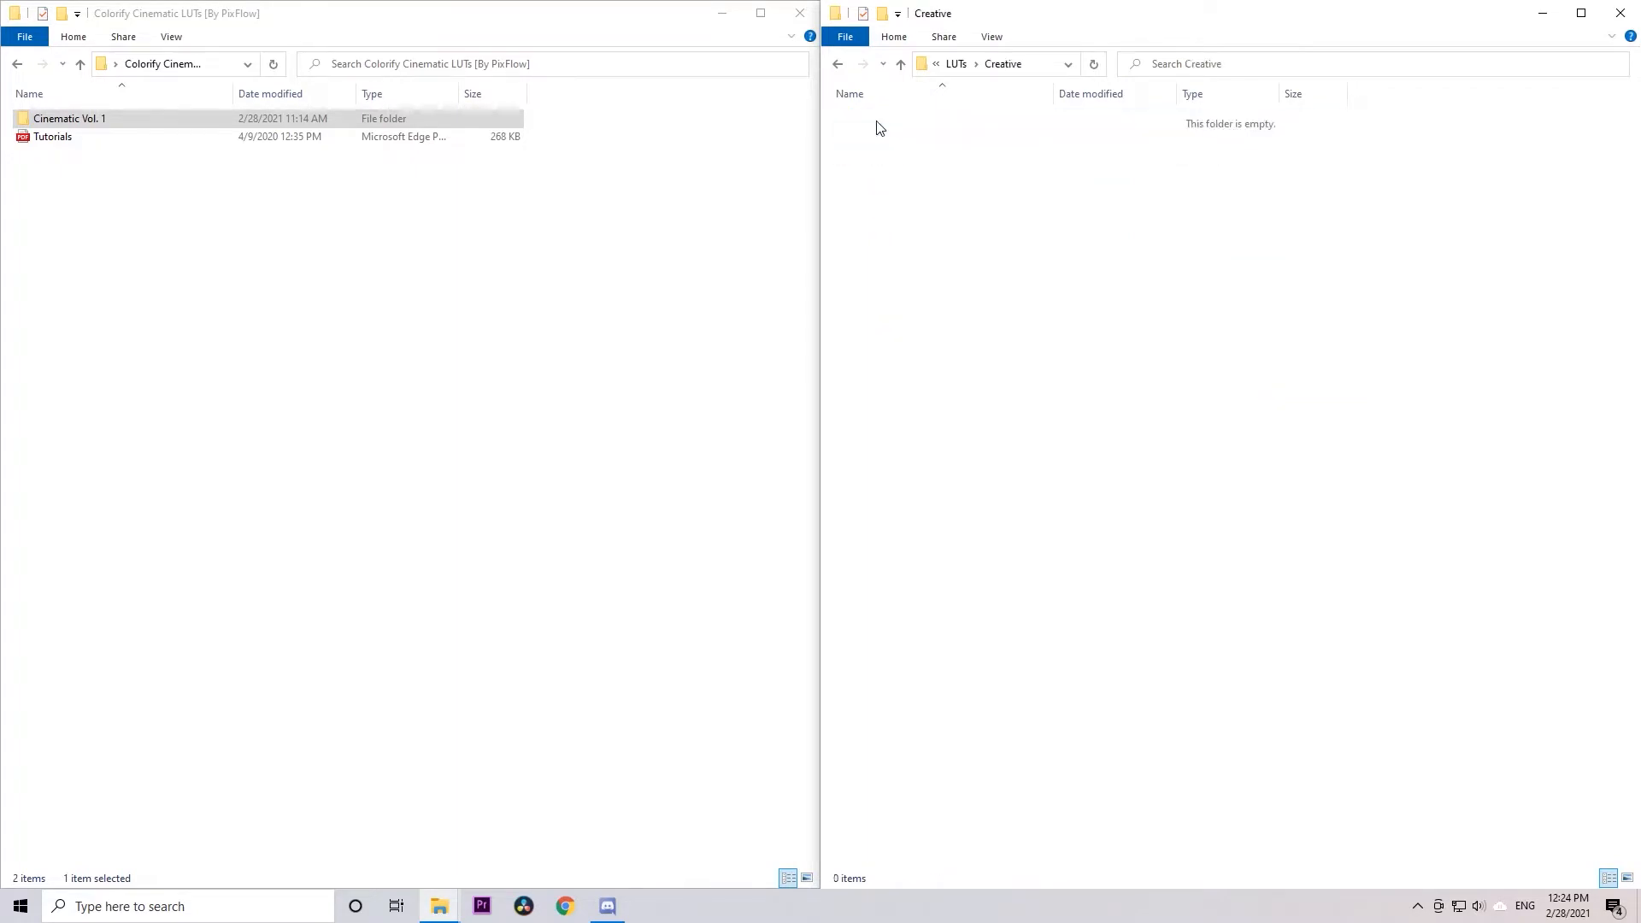
Paste the Cinematic Vol. 1 folder into Premiere Pro's Creative LUTs folder, granting administrator permission
right_click(928, 200)
left_click(957, 317)
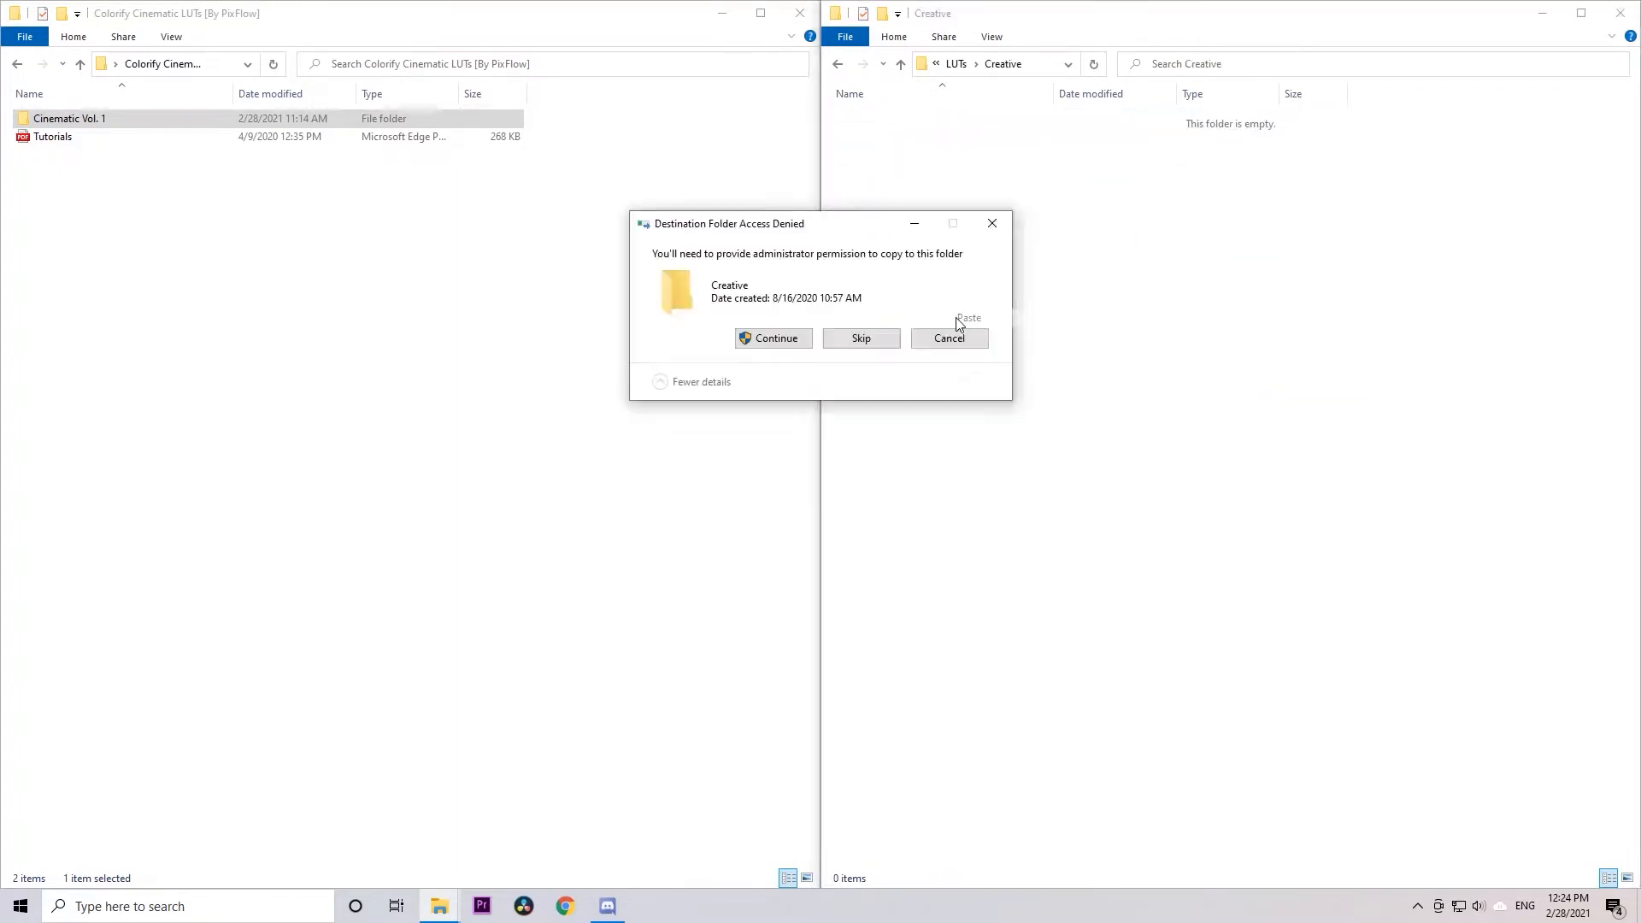
left_click(798, 337)
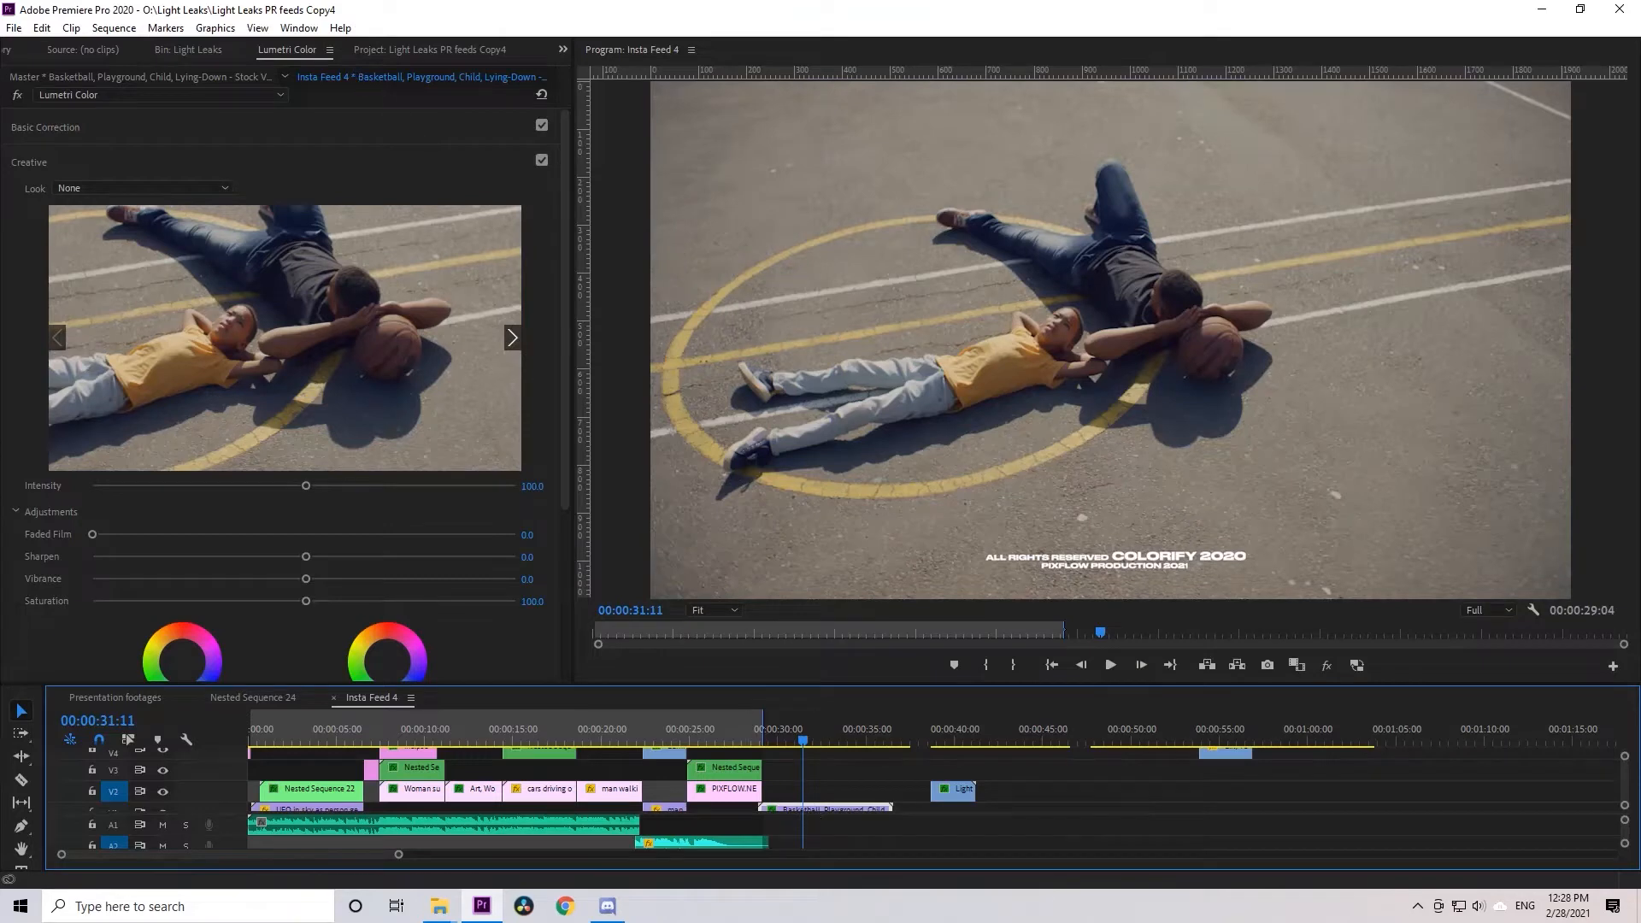
In Premiere Pro, show the Lumetri Color panel with its Basic Correction section expanded
left_click(85, 151)
left_click(82, 135)
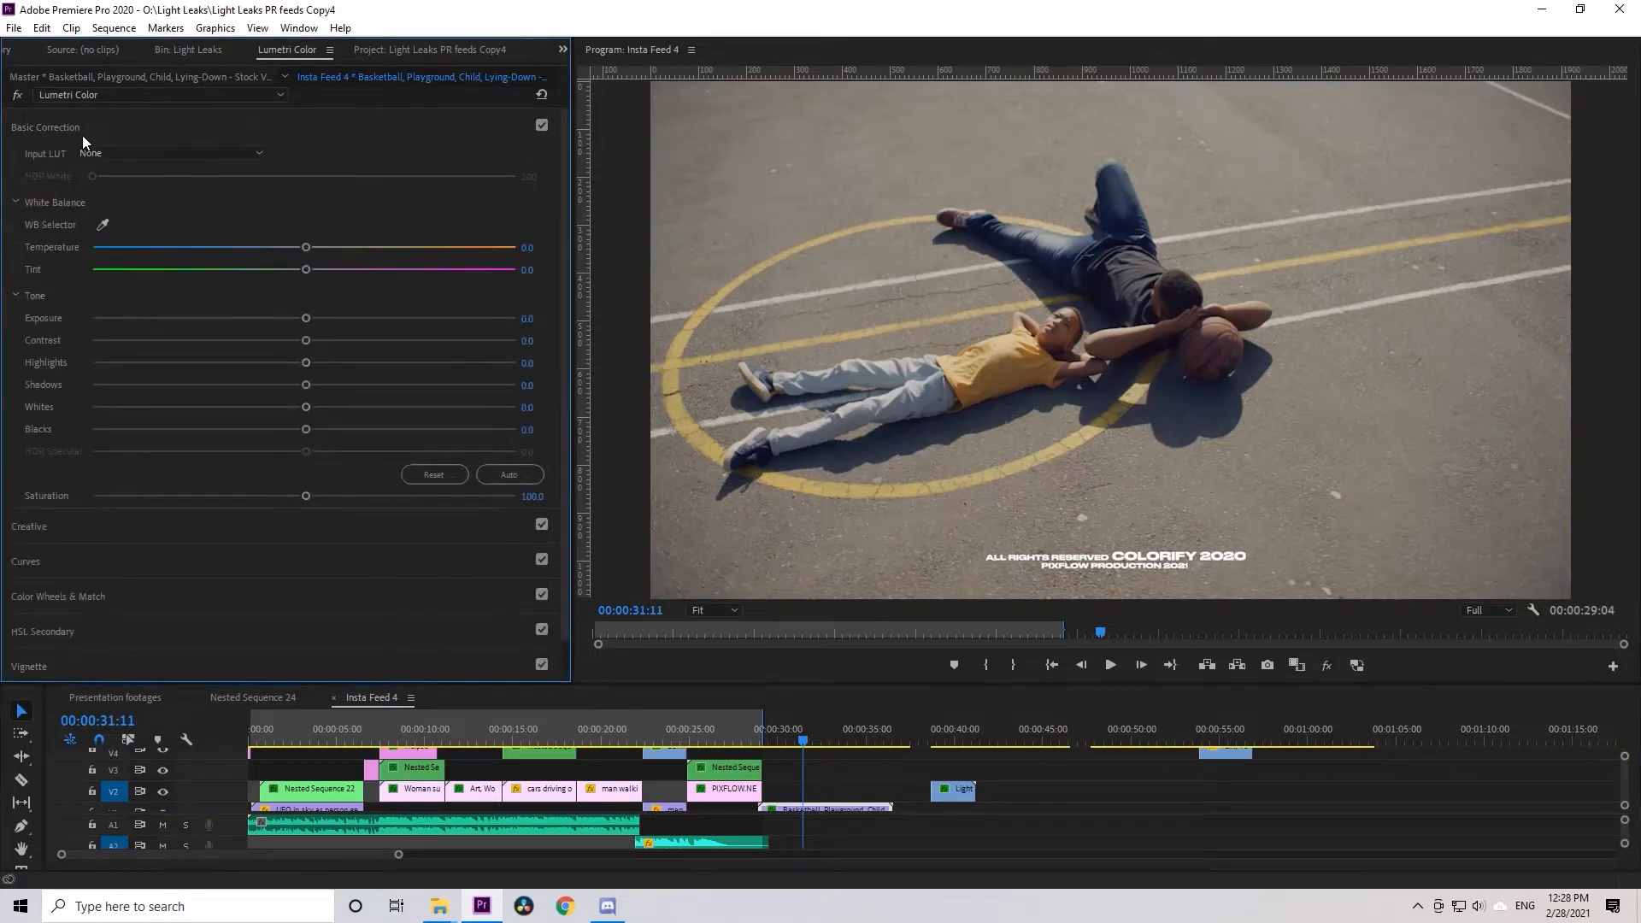
left_click(311, 33)
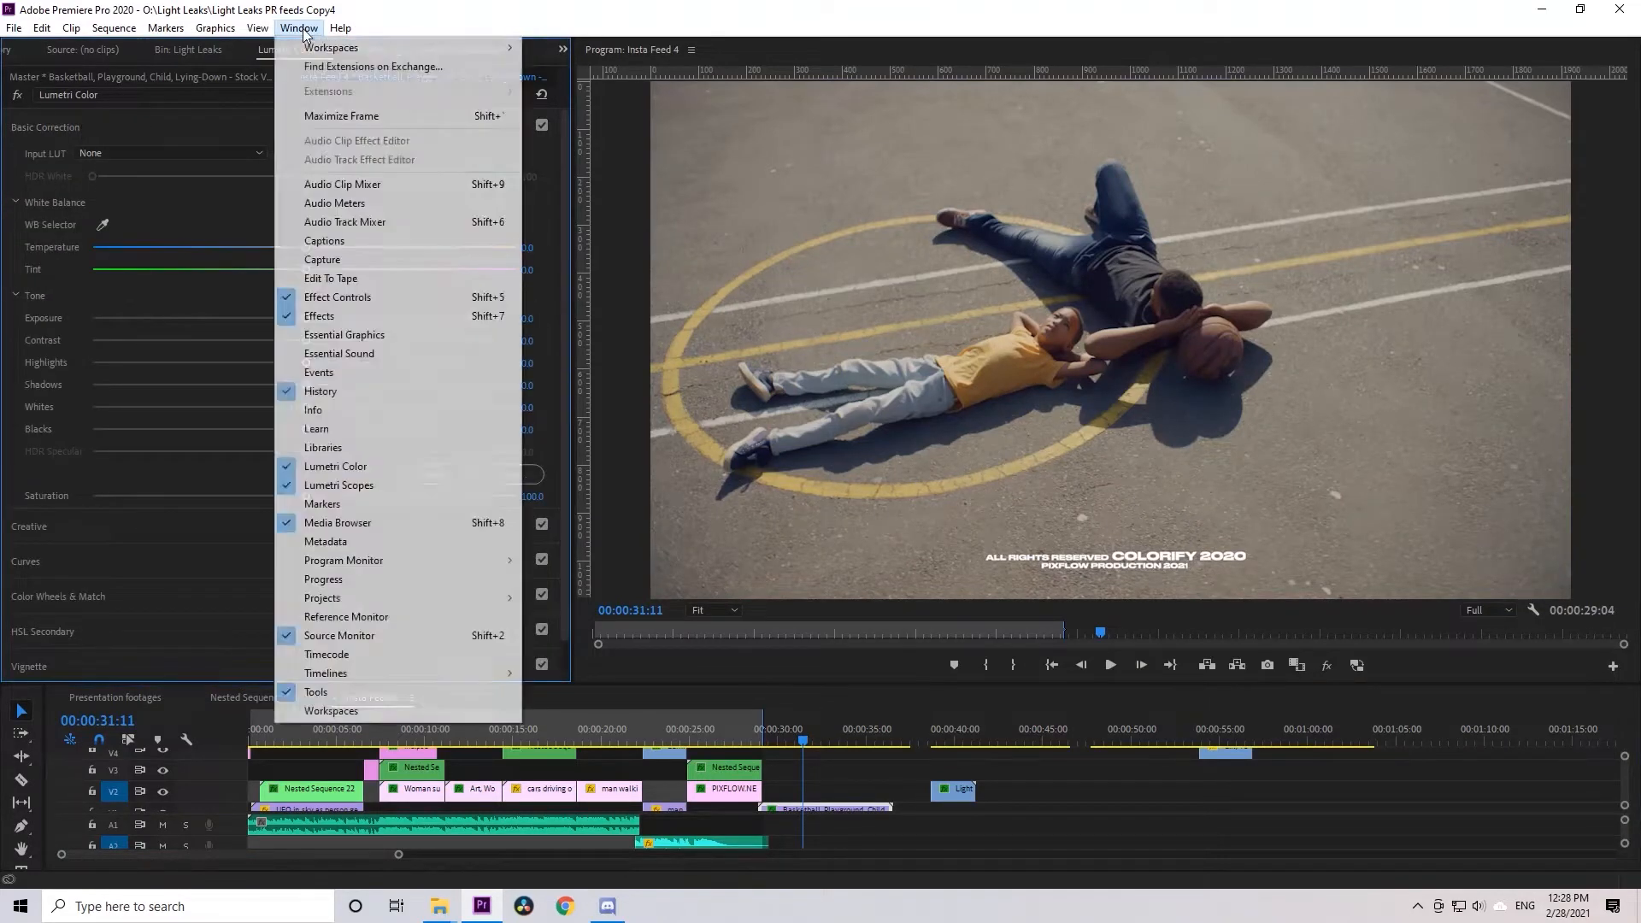
left_click(331, 470)
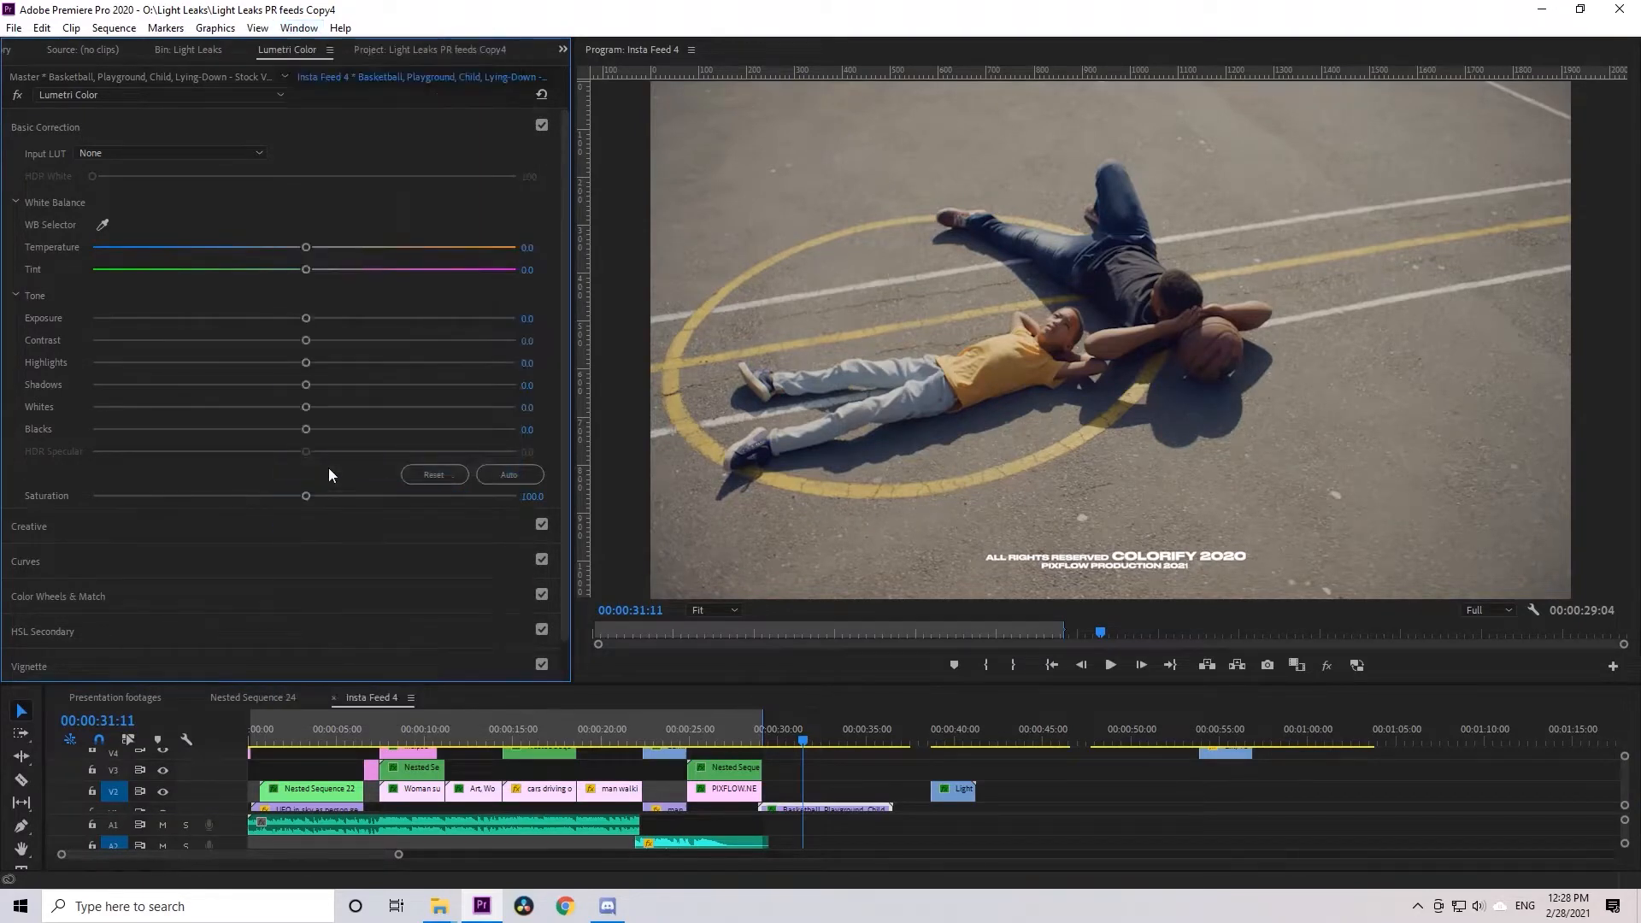
Apply the Cinematic - LOG - Vol 1 (3) look to the basketball clip in Lumetri's Creative section
left_click(53, 125)
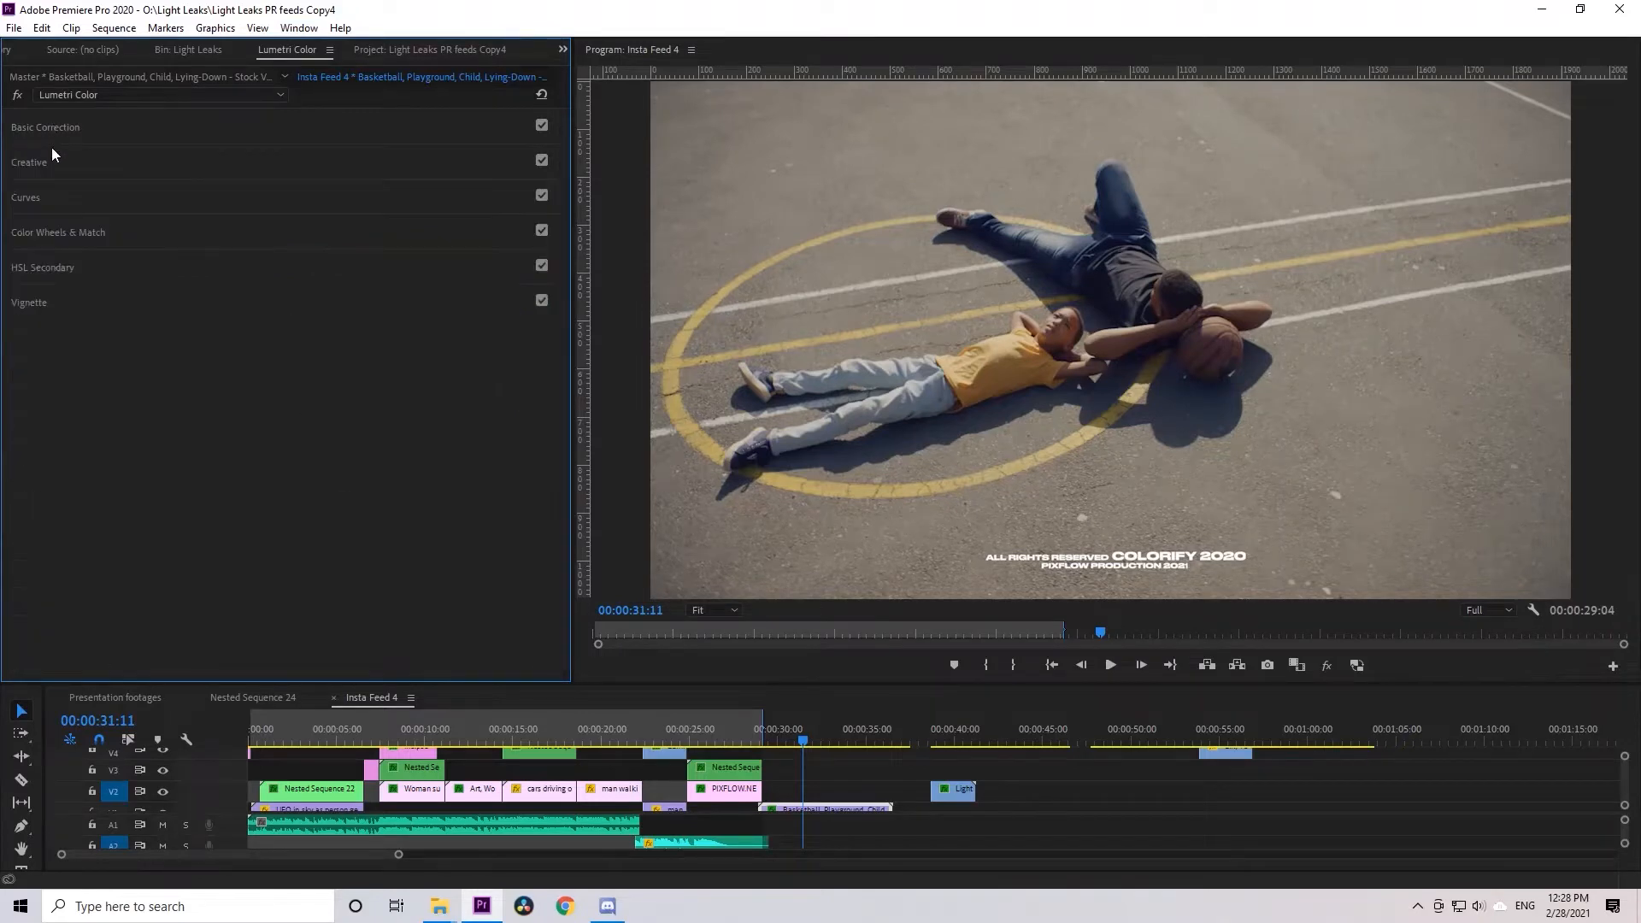
left_click(51, 156)
left_click(159, 186)
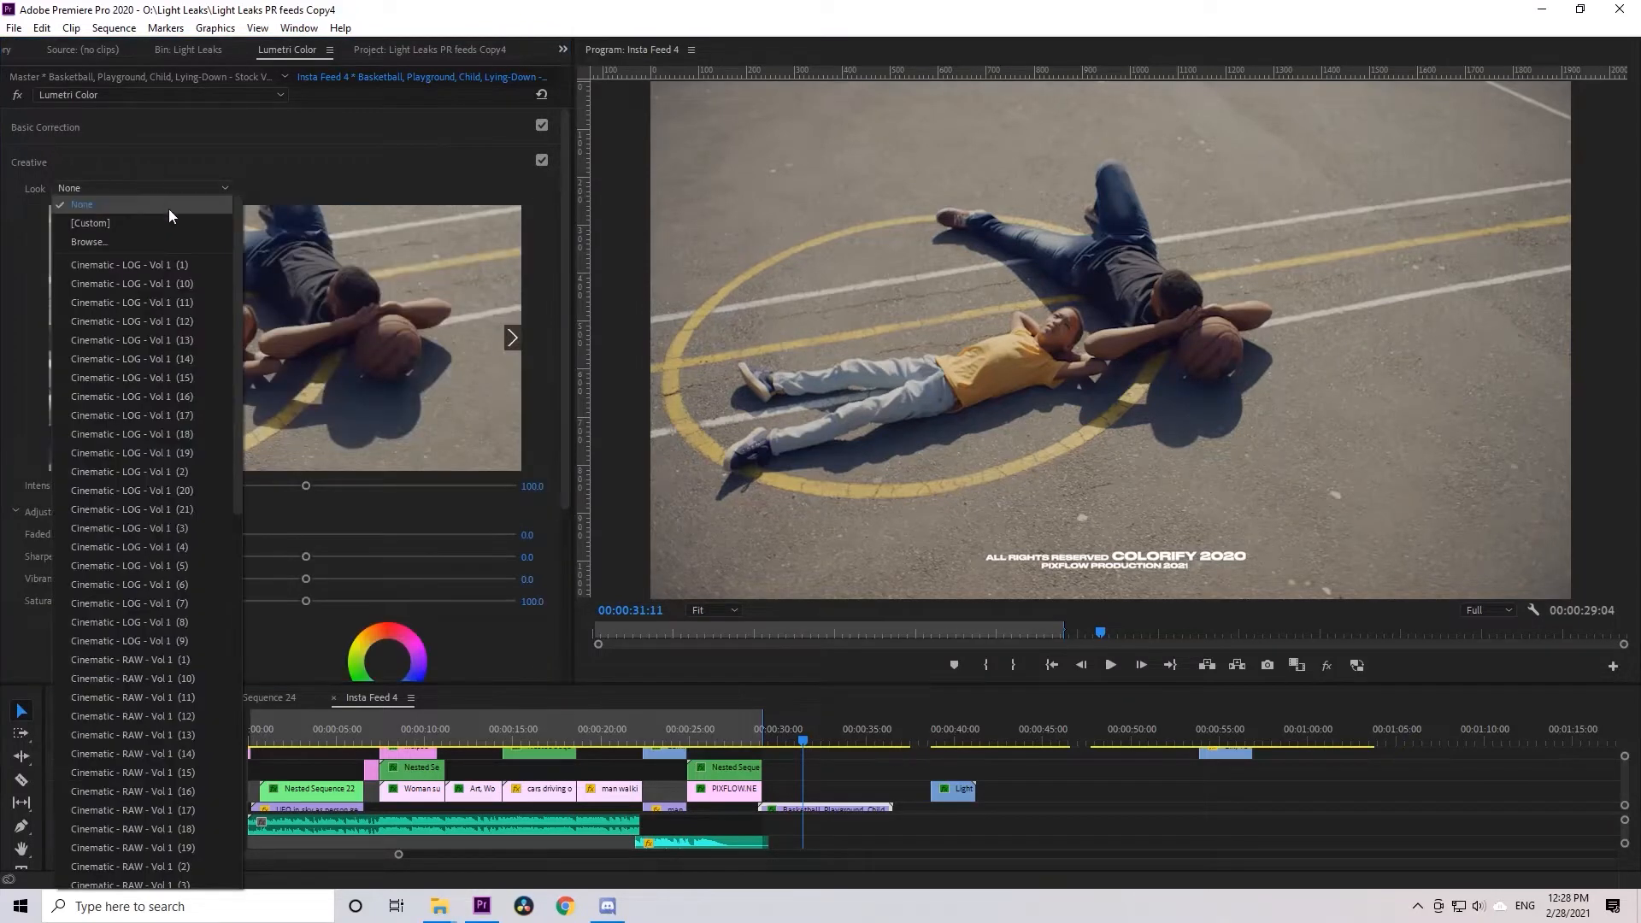
left_click_drag(240, 352, 263, 304)
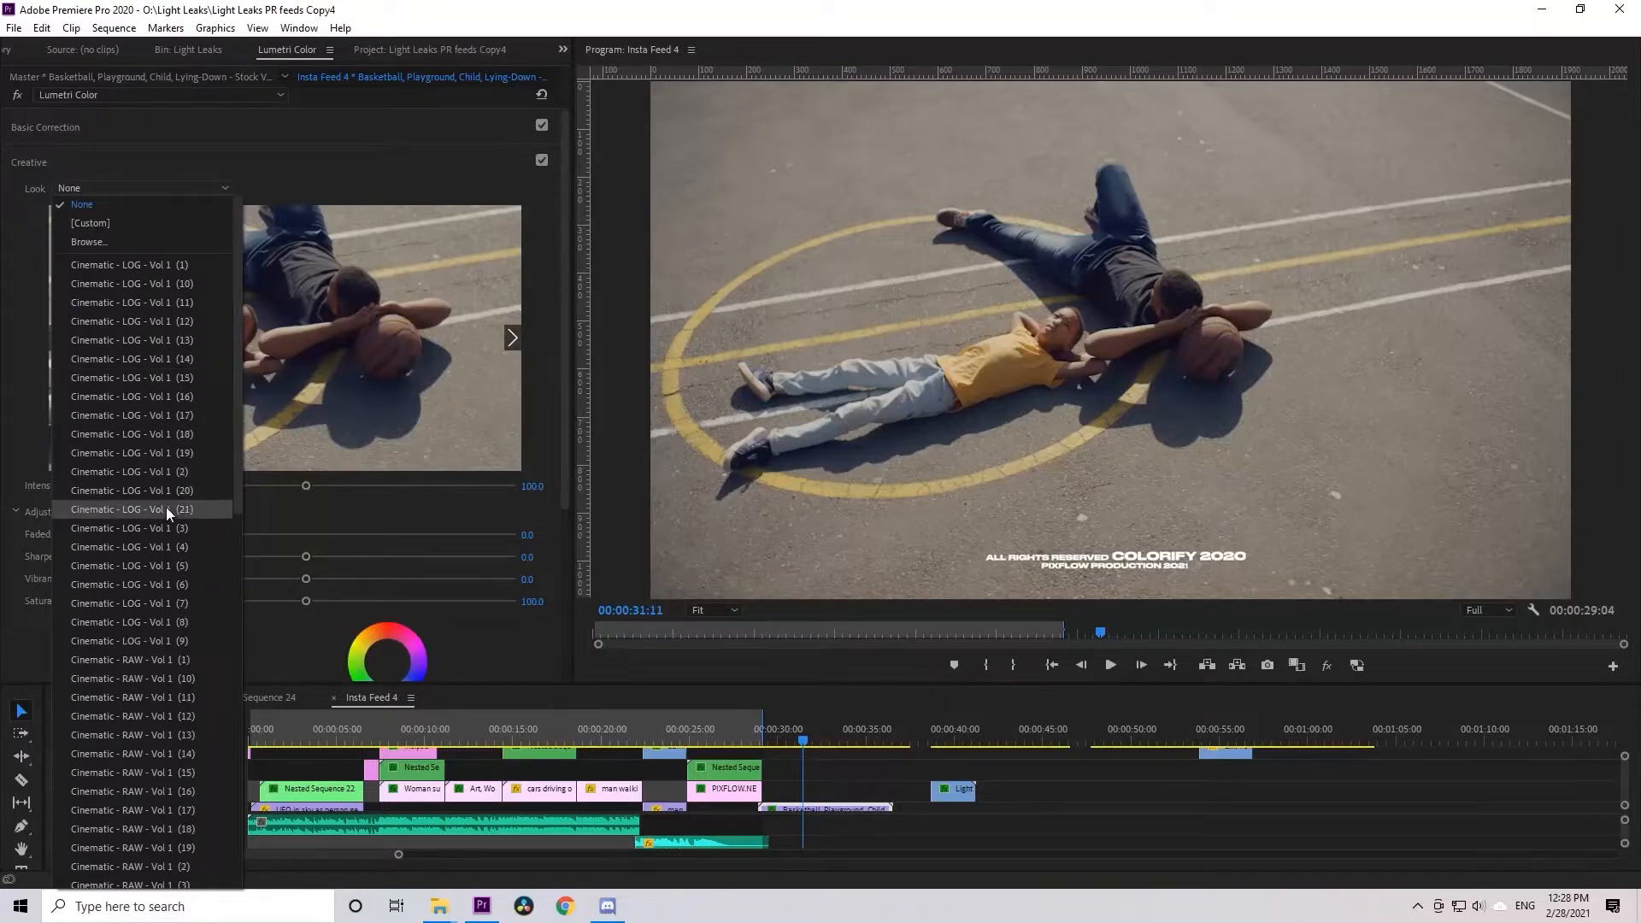
left_click(164, 528)
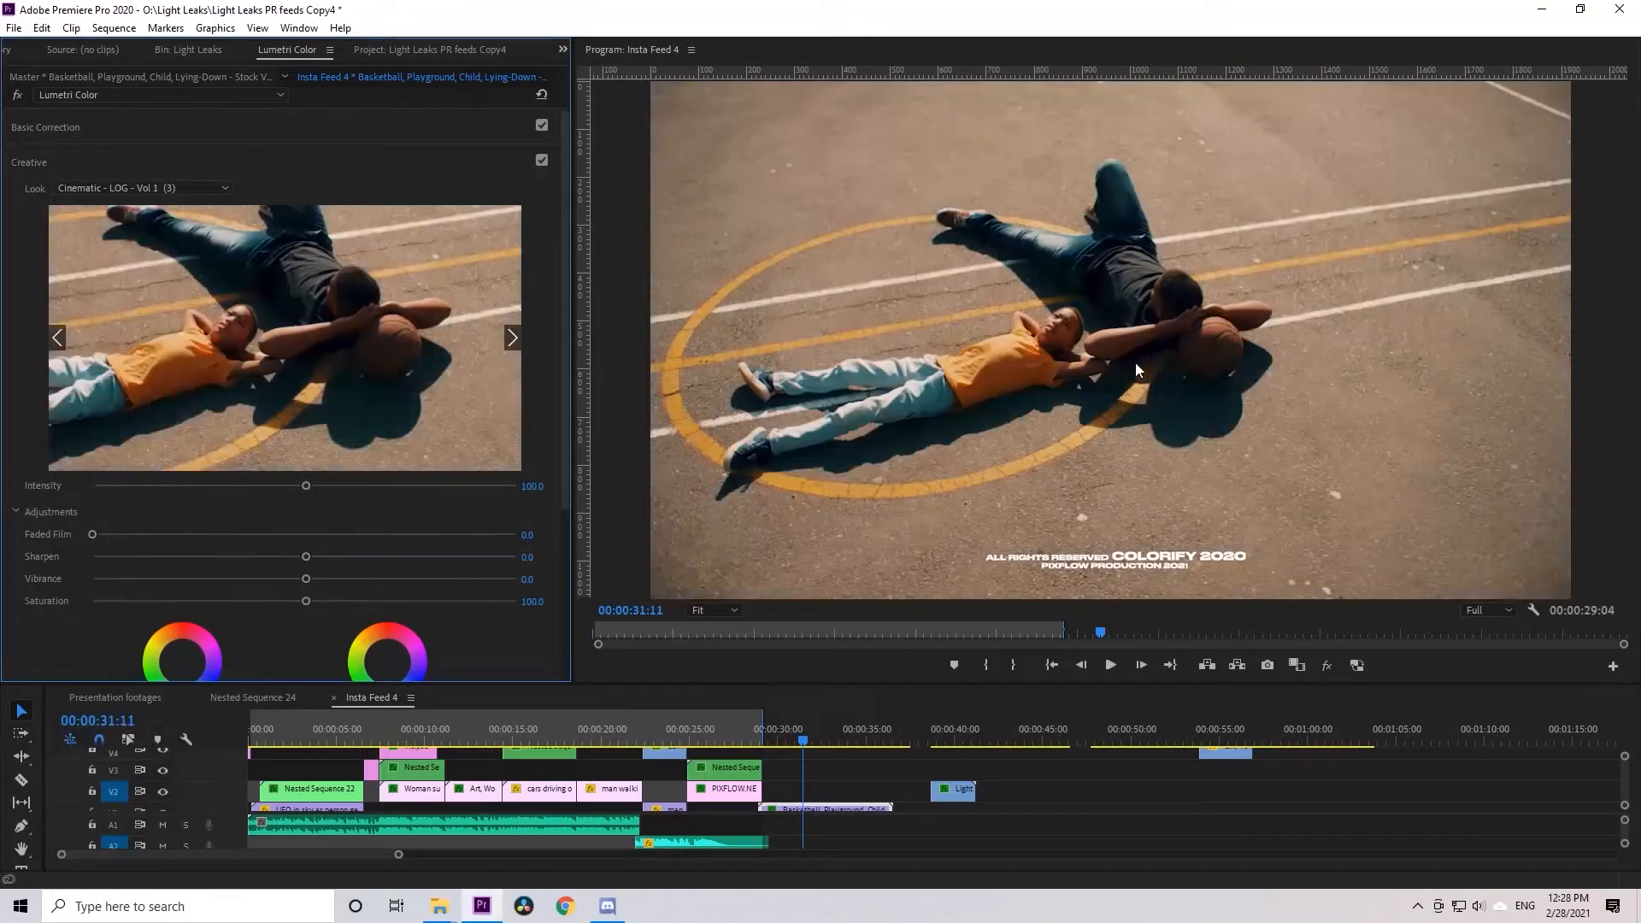
Step through the following Cinematic looks on the basketball clip and apply Cinematic - RAW - Vol 1 (10)
left_click(511, 336)
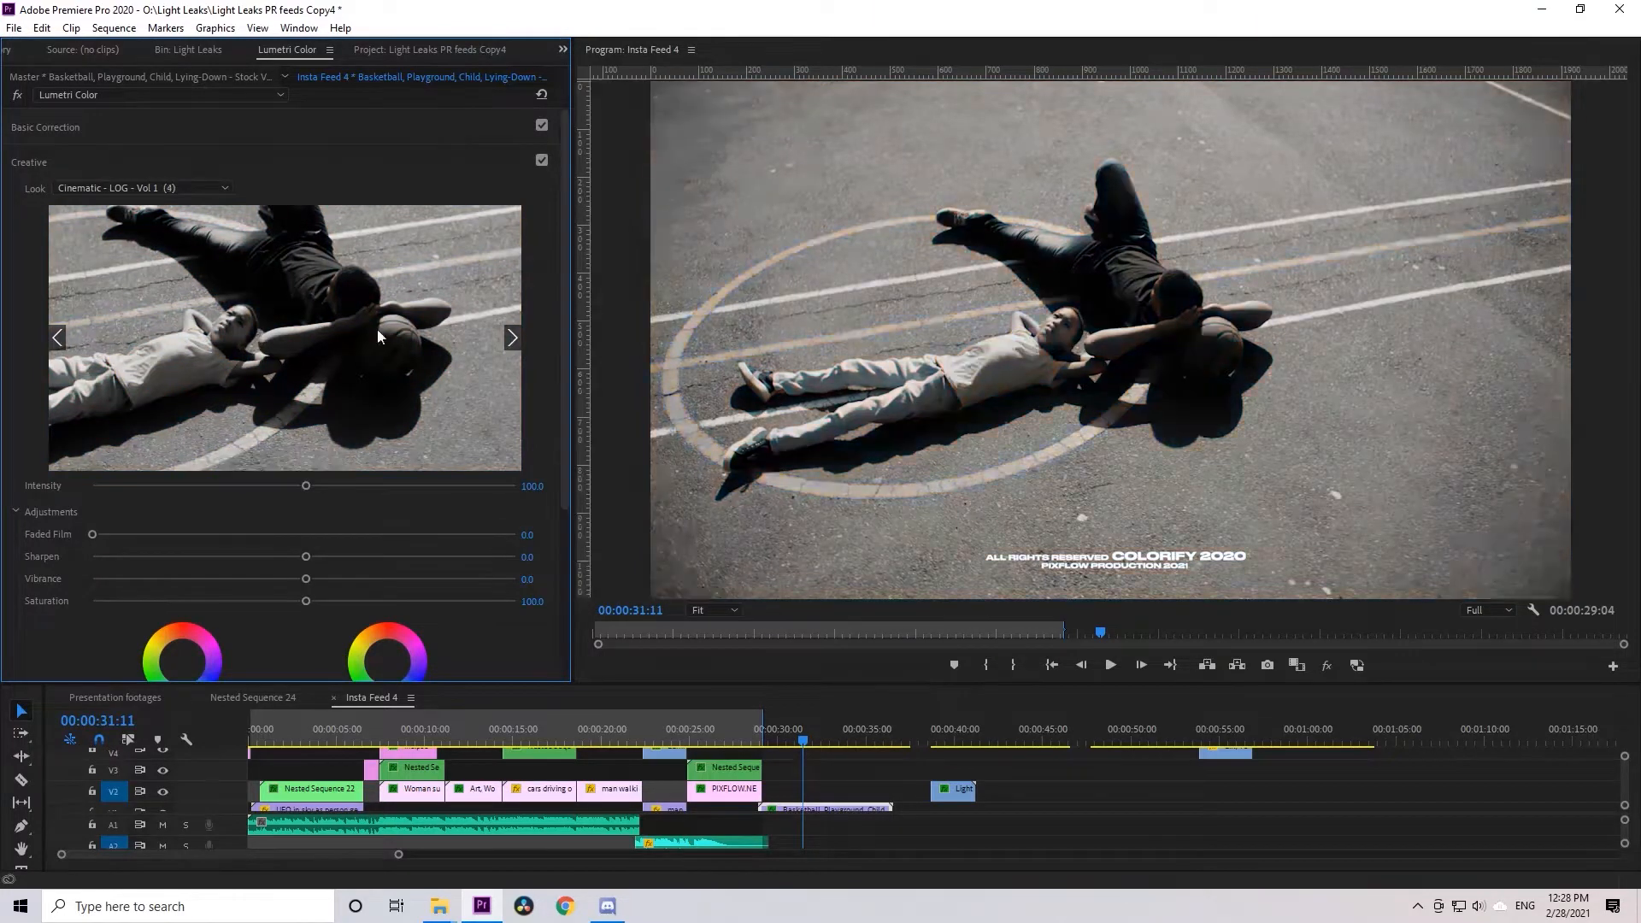
left_click(511, 338)
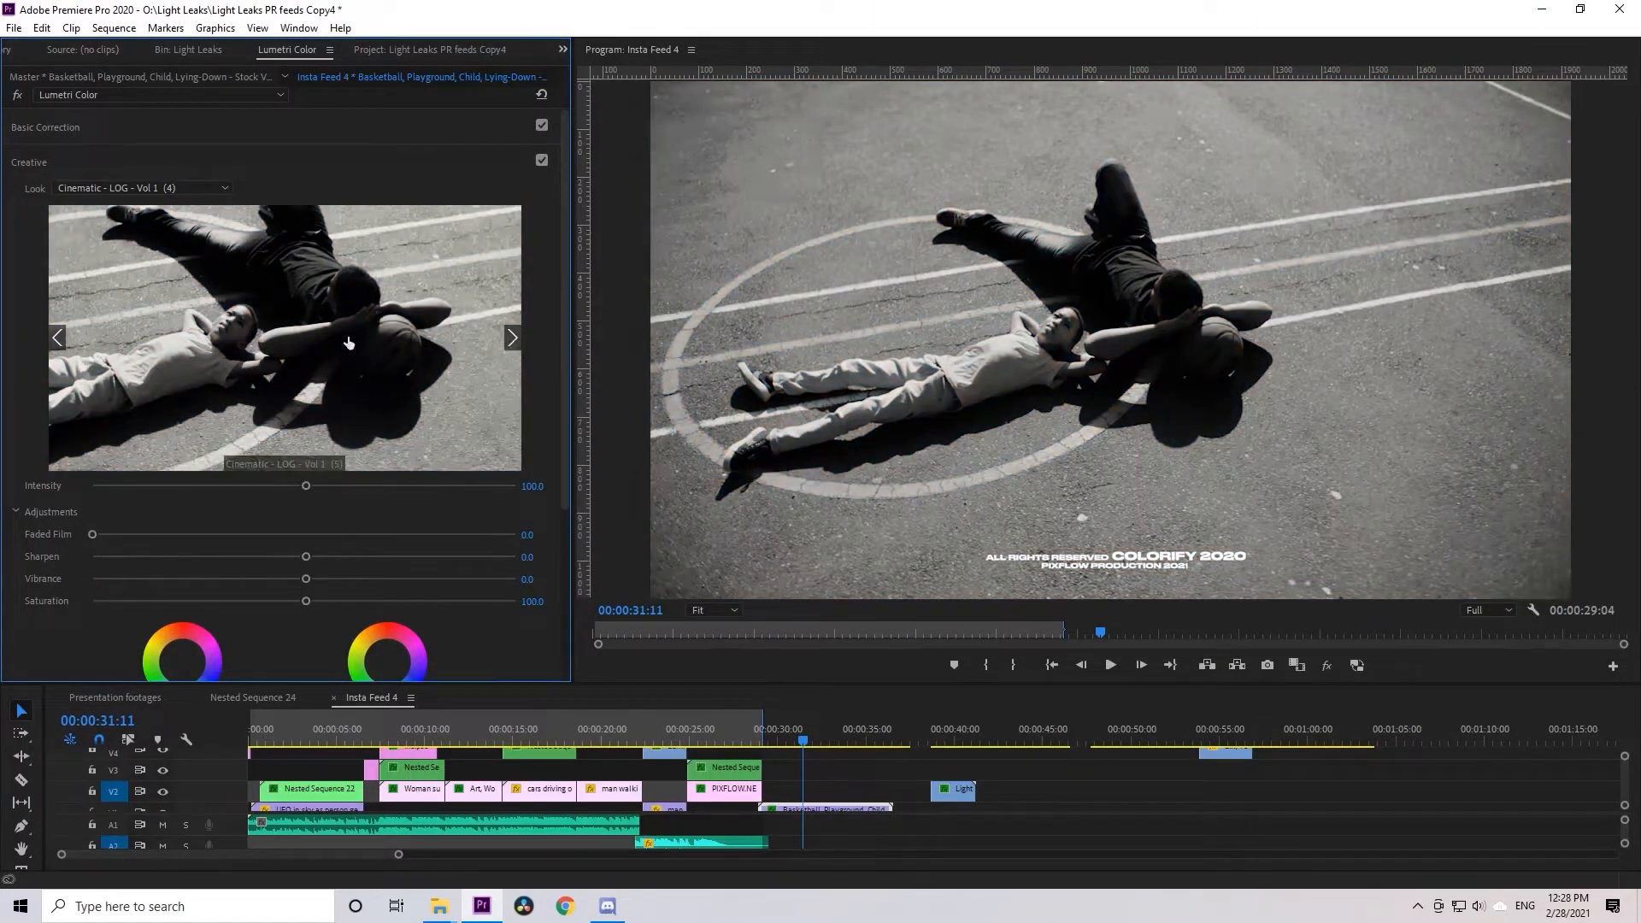
left_click(513, 336)
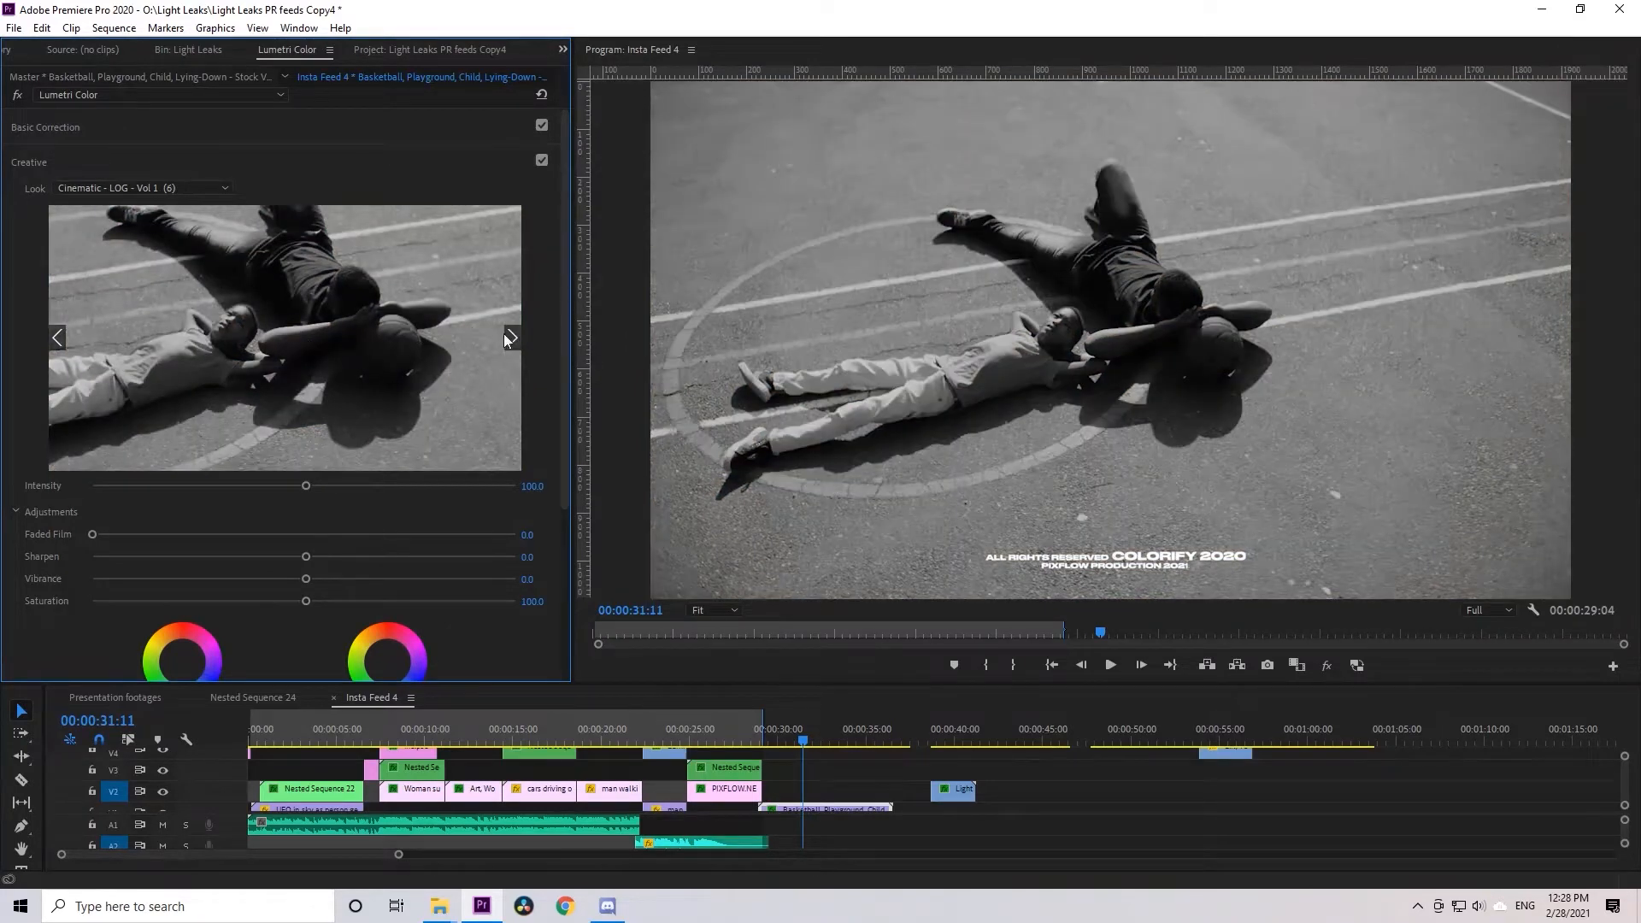
left_click(508, 336)
left_click(511, 339)
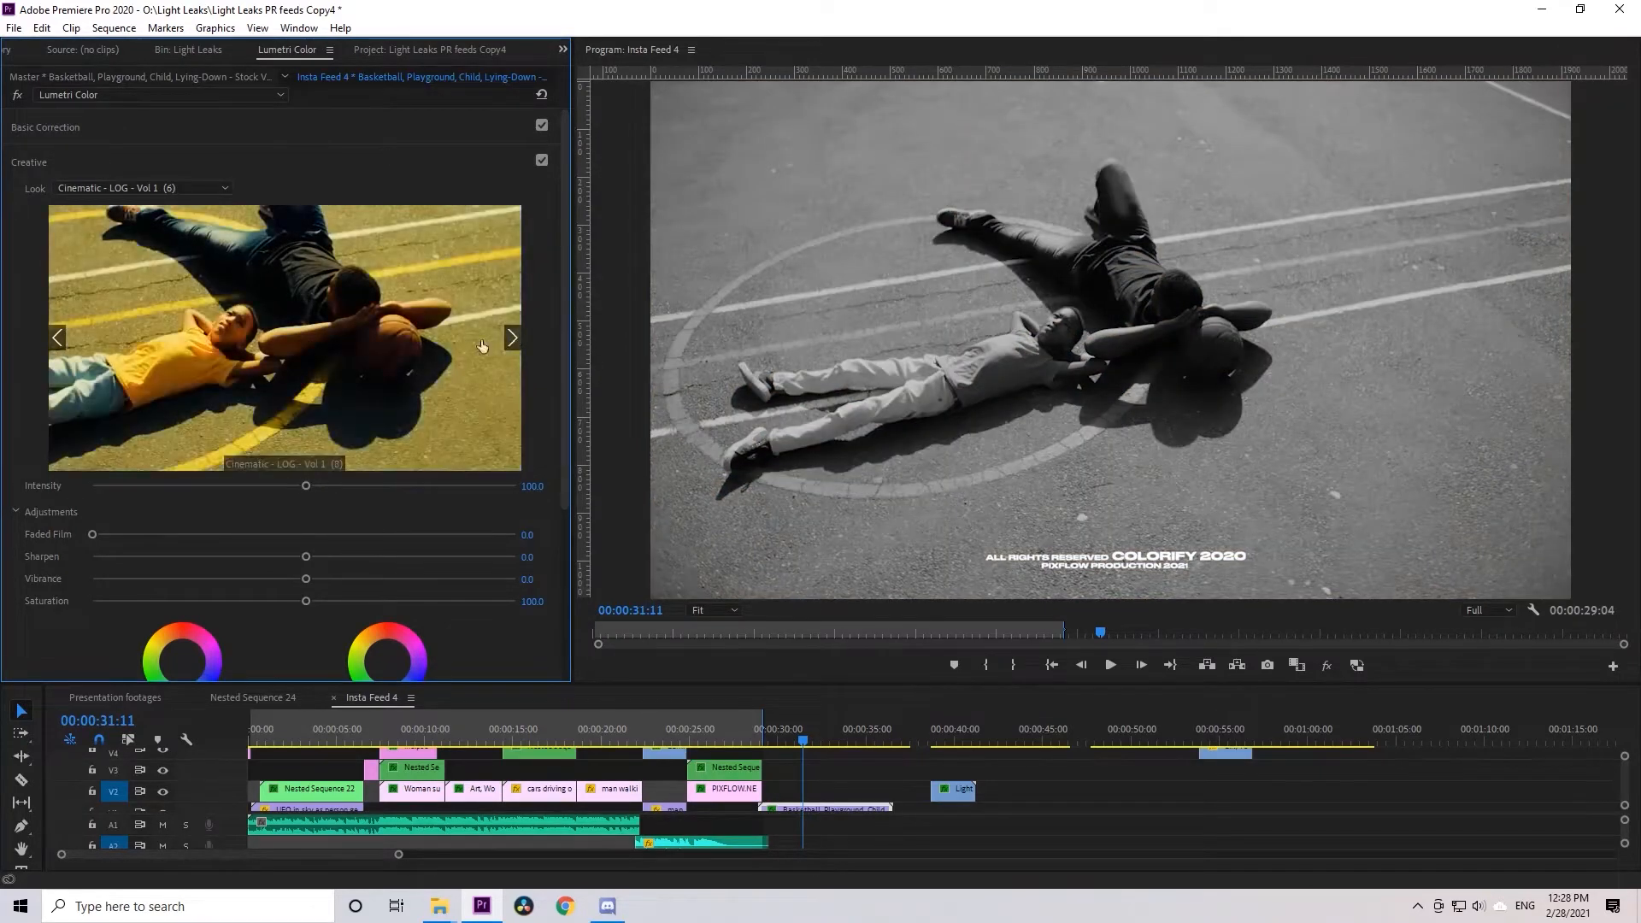
left_click(480, 345)
left_click(512, 338)
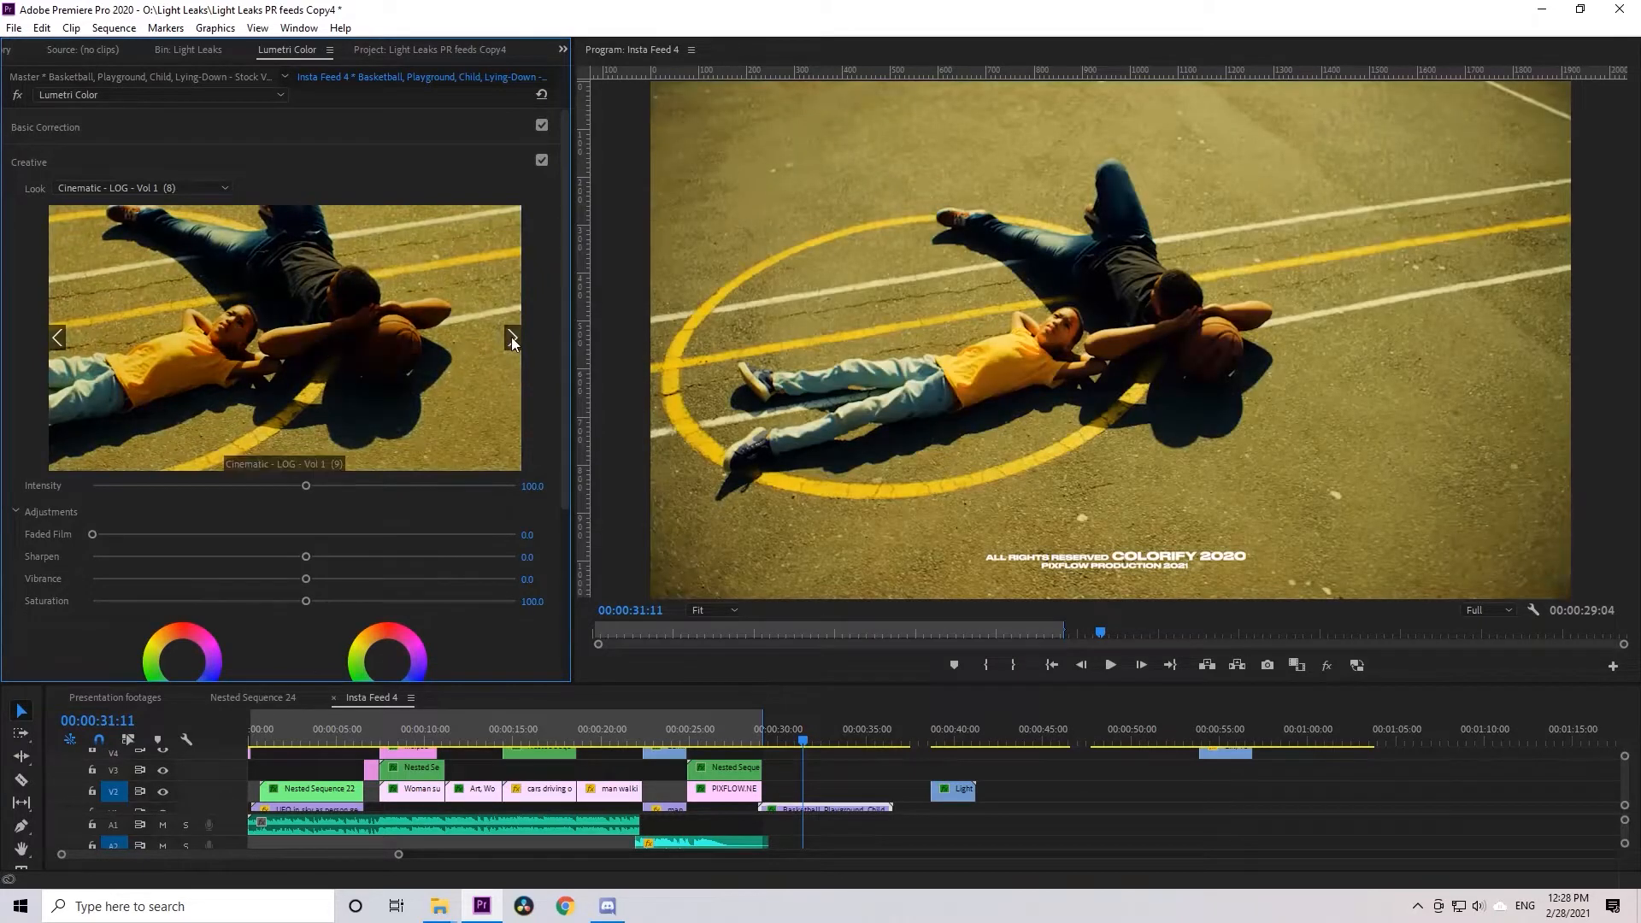
left_click(511, 338)
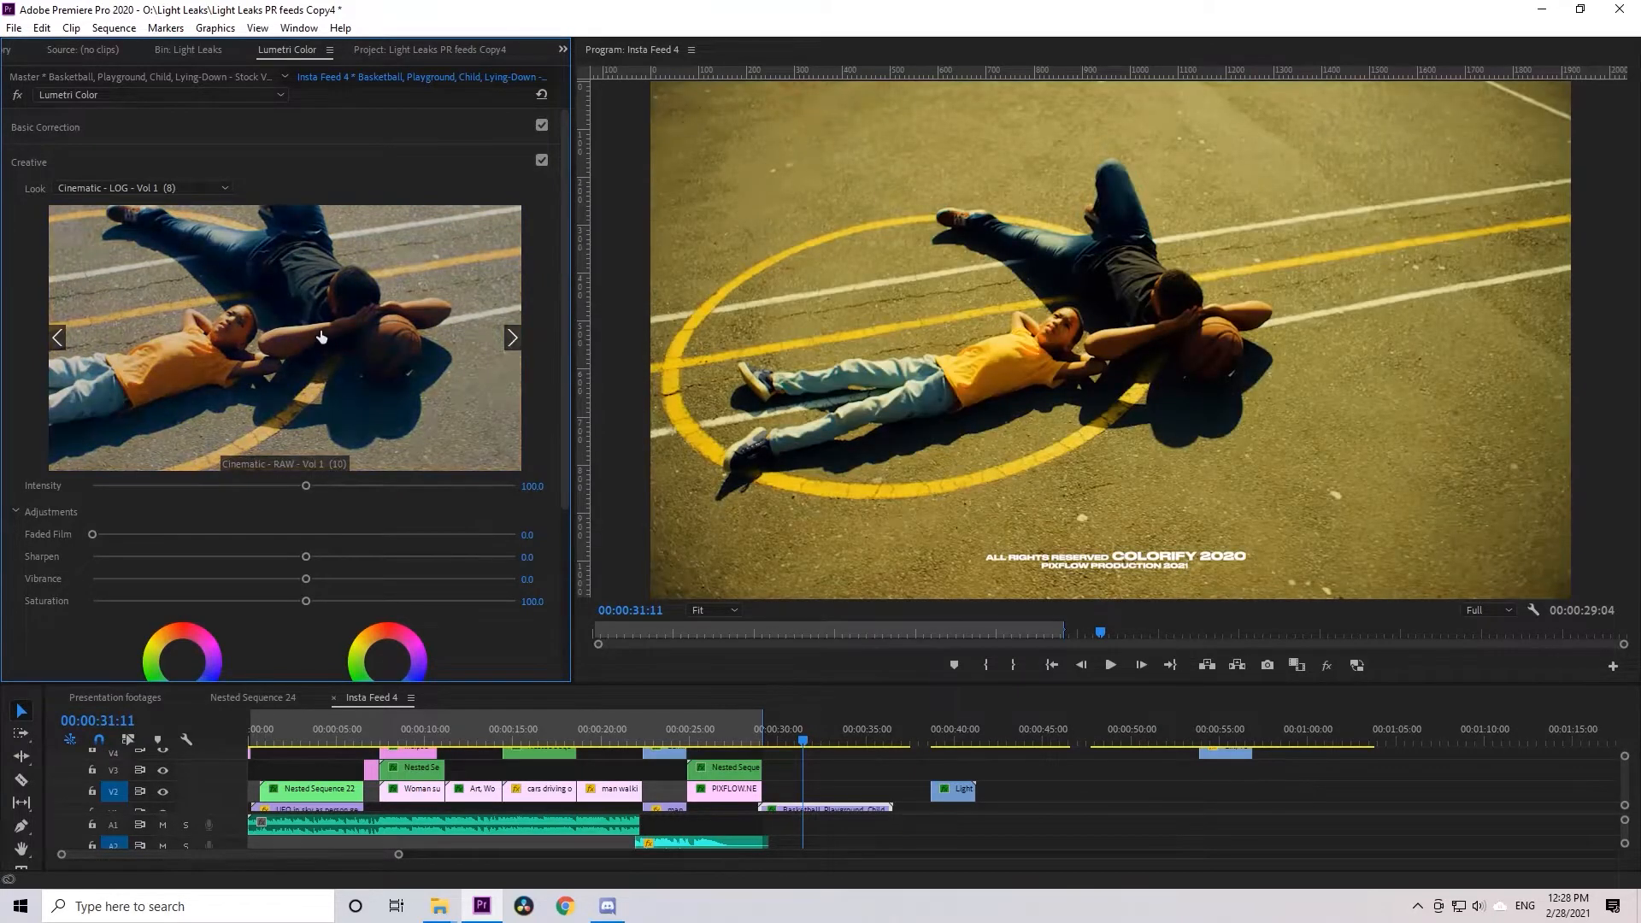
left_click(321, 336)
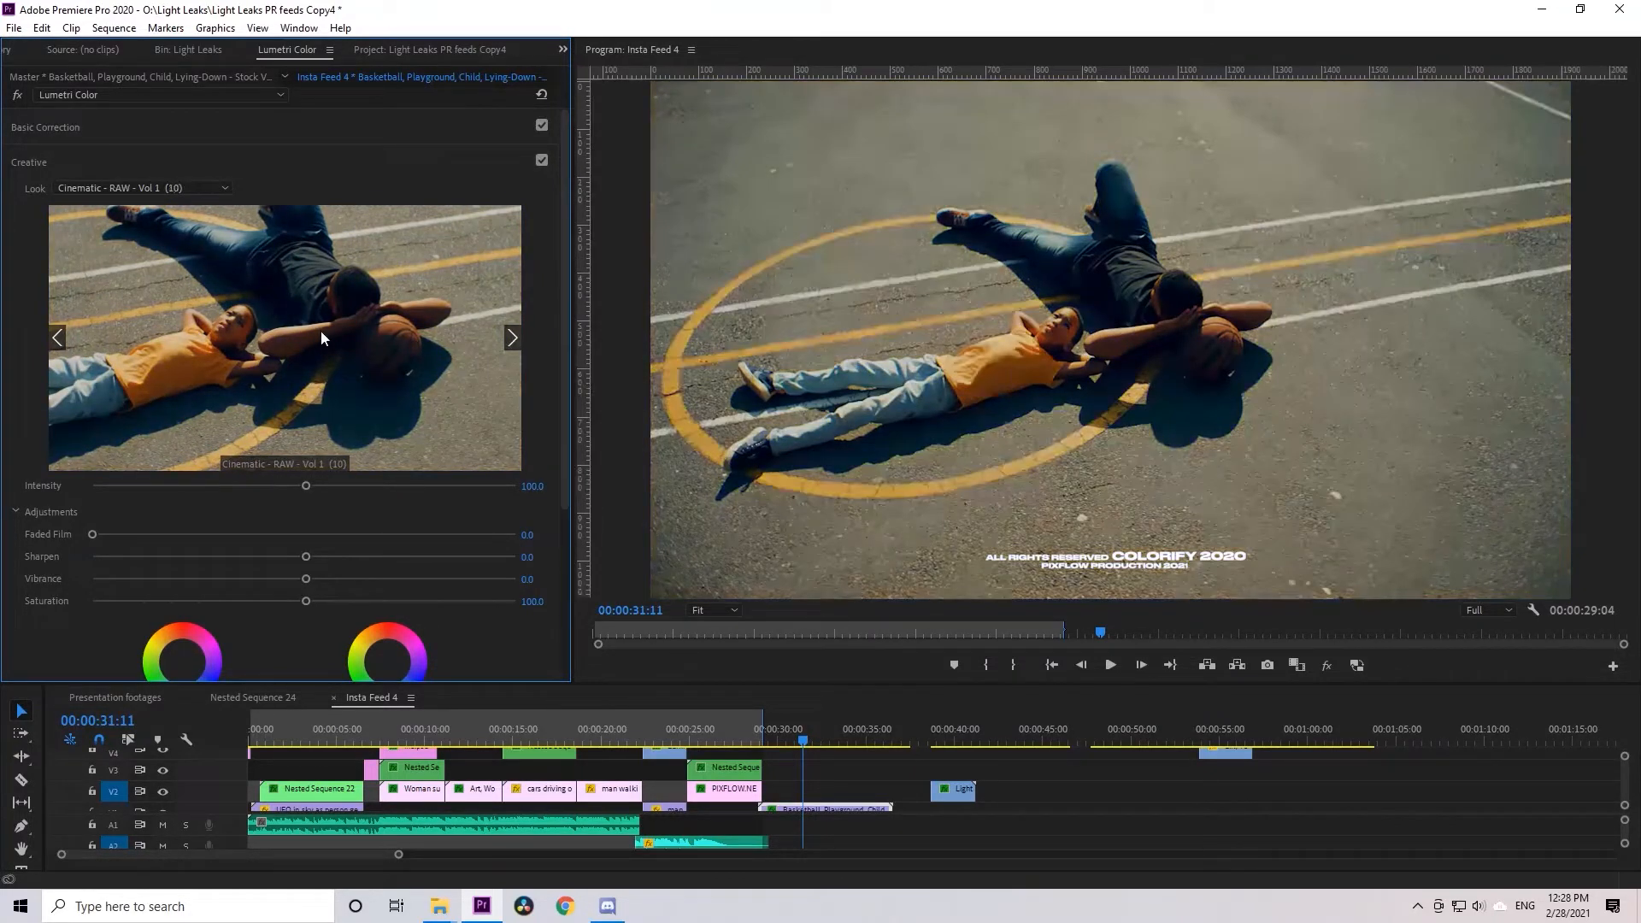
Adjust the clip's Basic Correction tone to exposure about 0.1, contrast about -9, highlights about 11 and shadows about 24
left_click(150, 135)
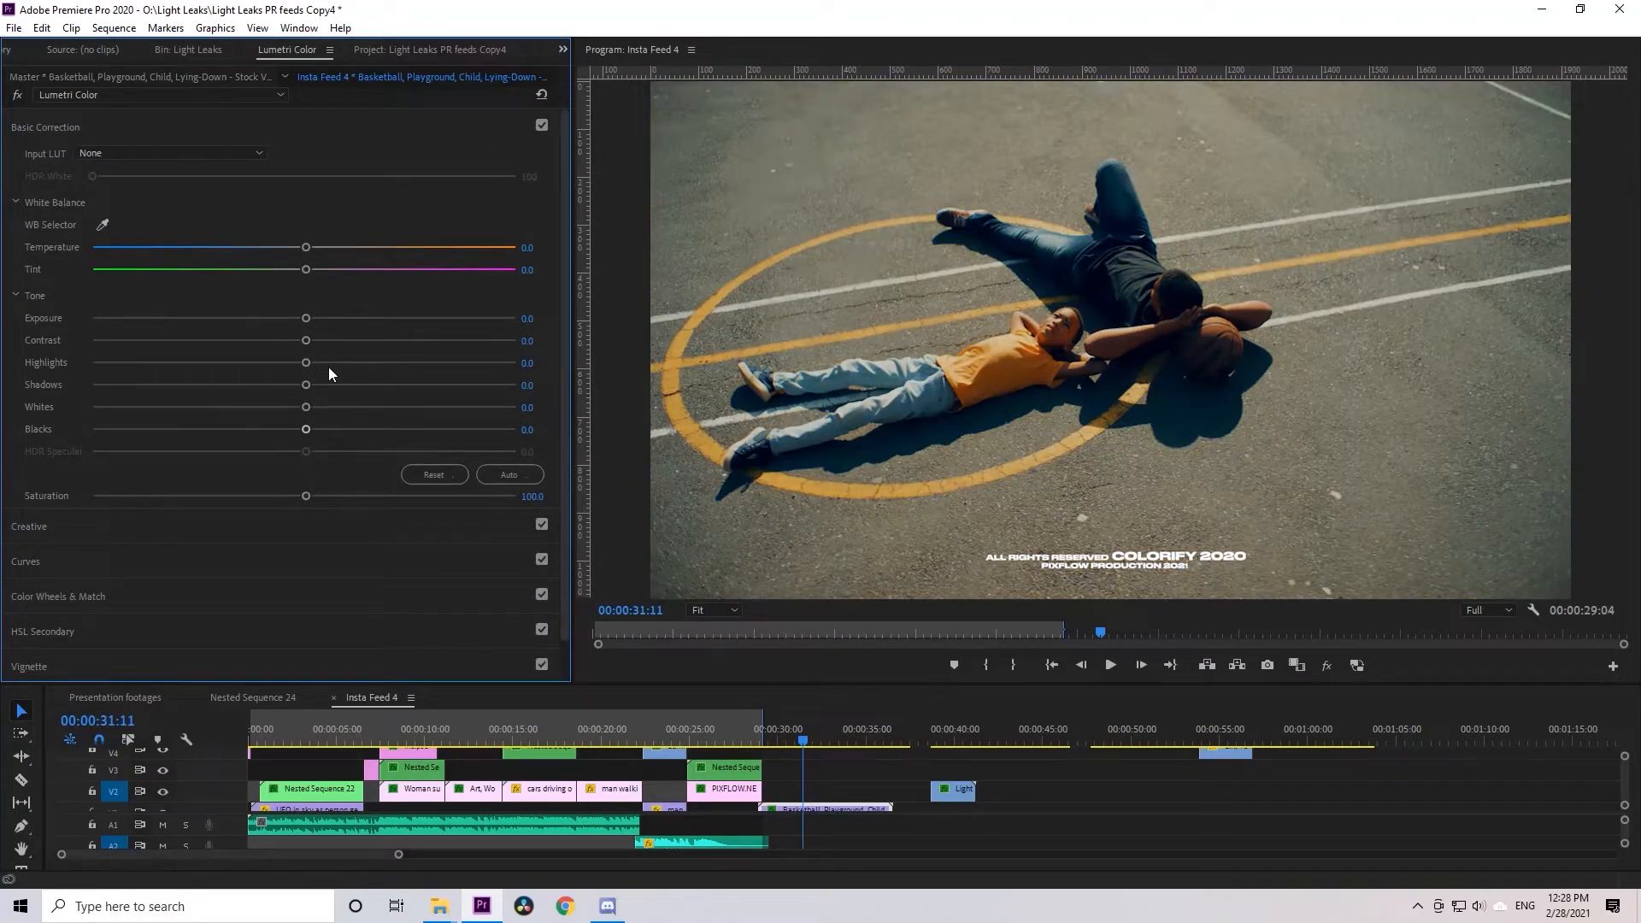
left_click_drag(321, 388, 286, 341)
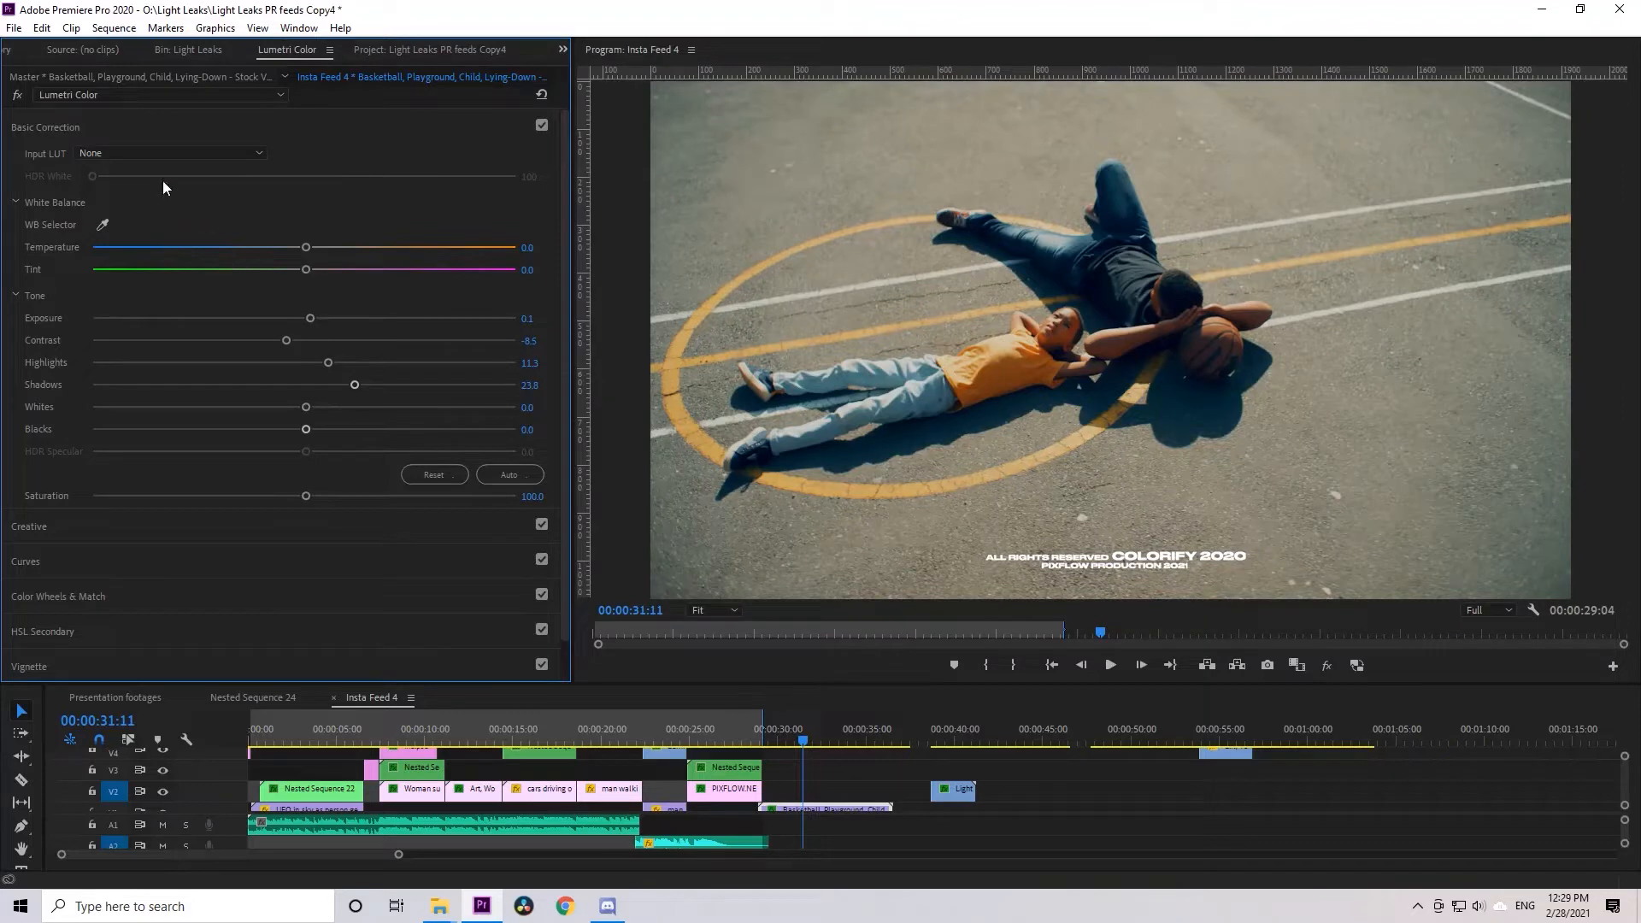
Raise the clip's white balance temperature and tint slightly, and move the playhead a little further along the sequence
left_click_drag(306, 248, 312, 251)
left_click_drag(319, 271, 313, 270)
left_click_drag(803, 737, 839, 735)
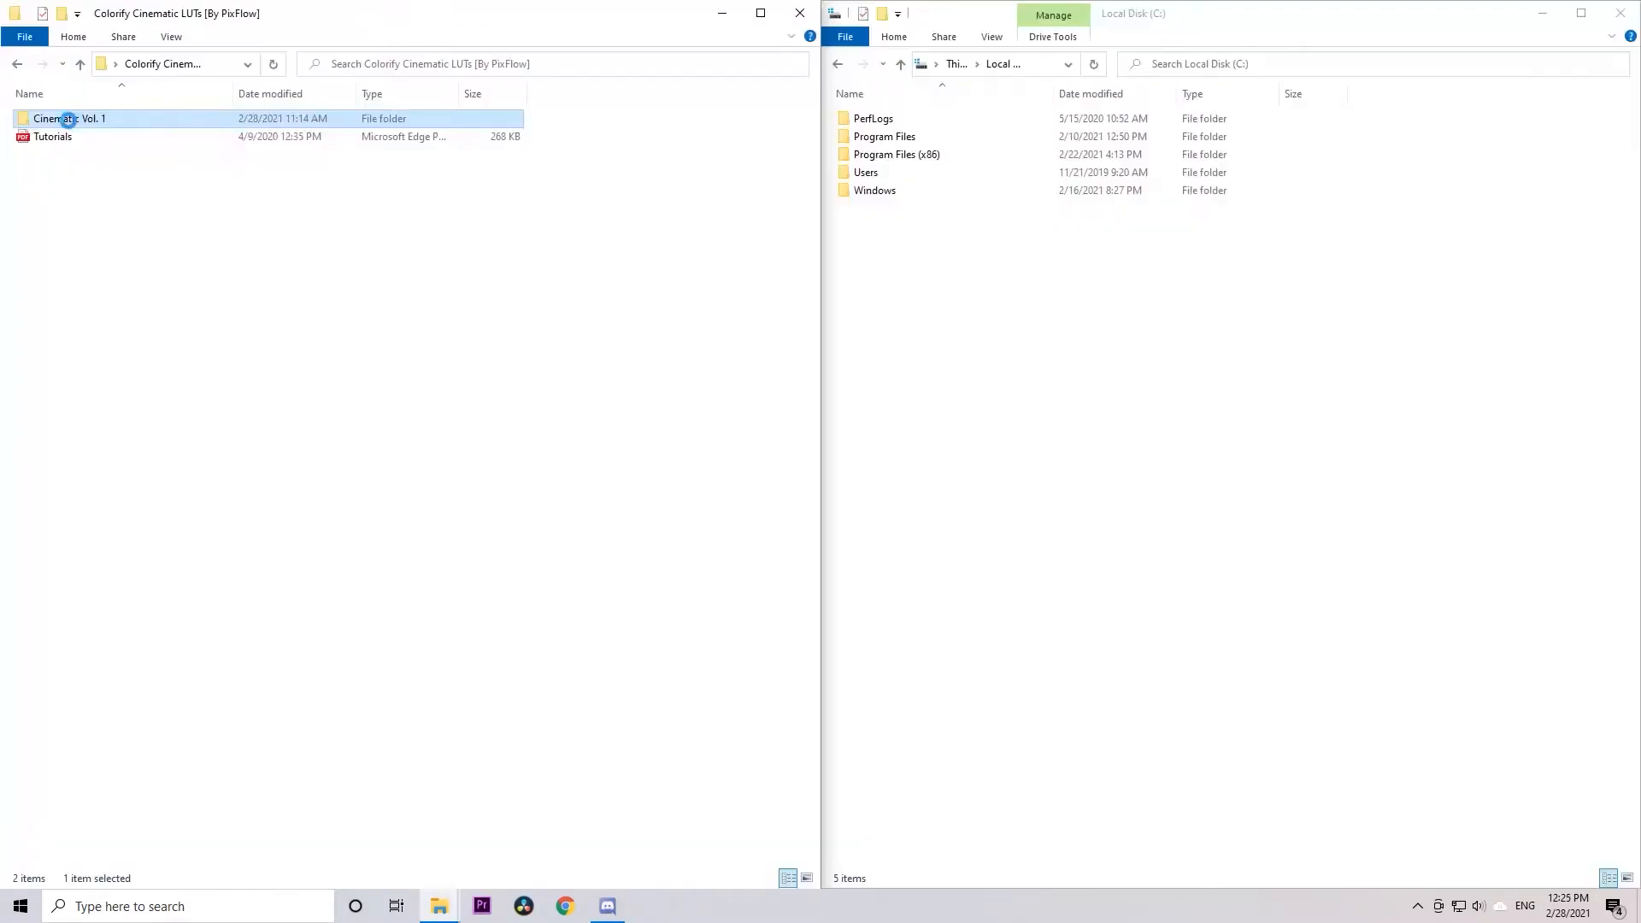
In File Explorer, copy the Cinematic Vol. 1 folder and open Adobe After Effects 2020's Support Files\Lumetri\LUTs\Creative folder
right_click(65, 118)
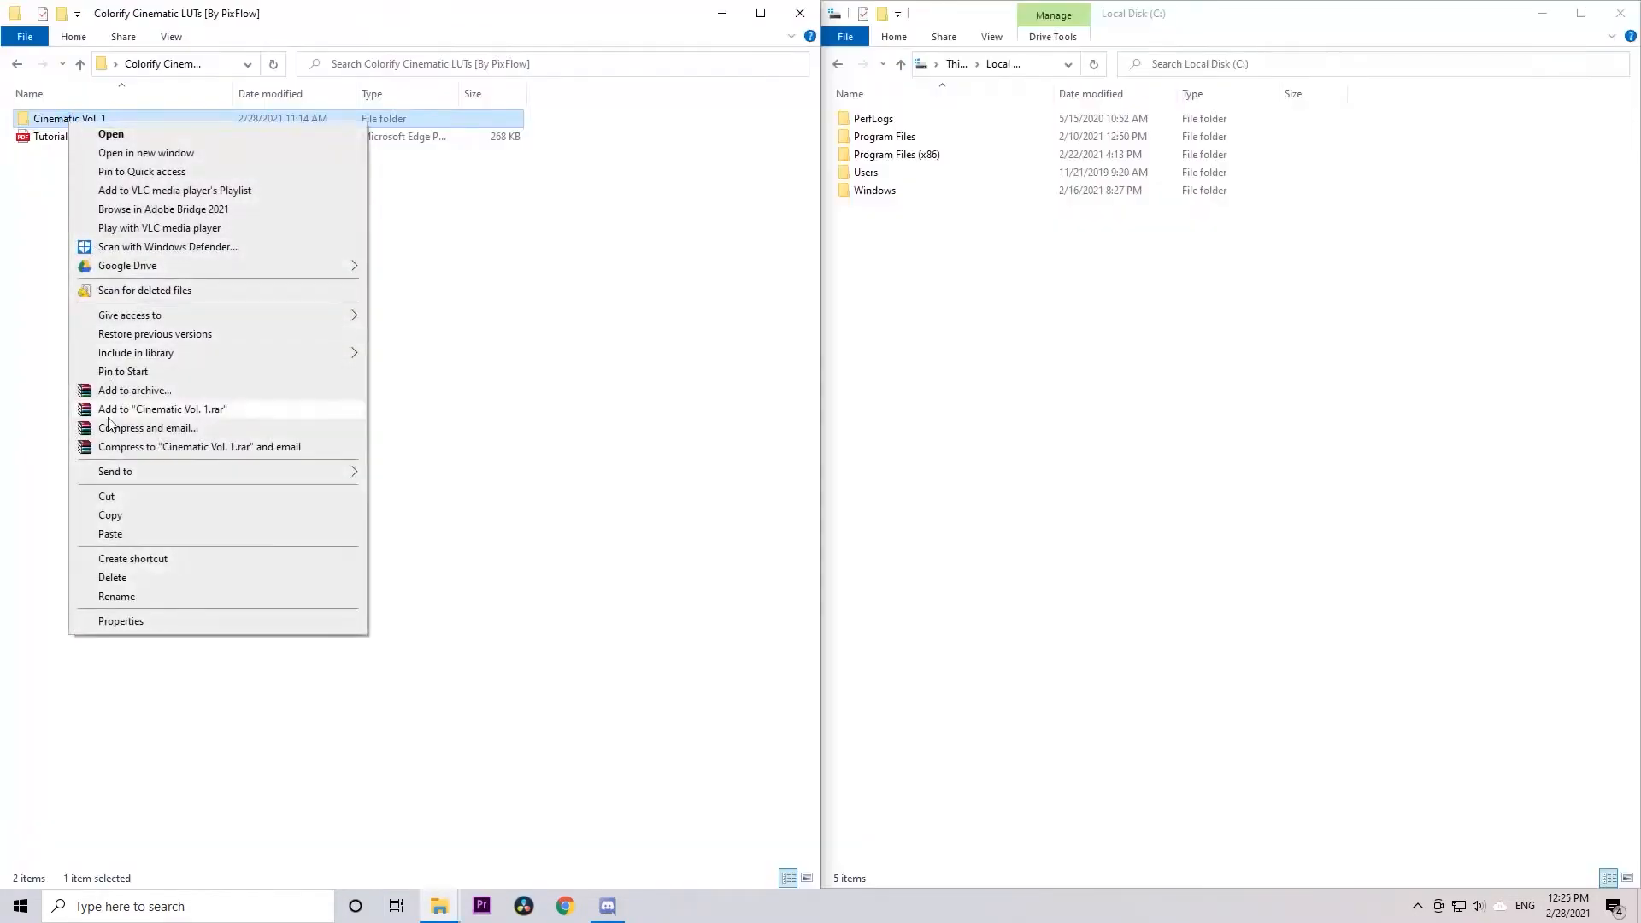
left_click(111, 516)
double_click(909, 139)
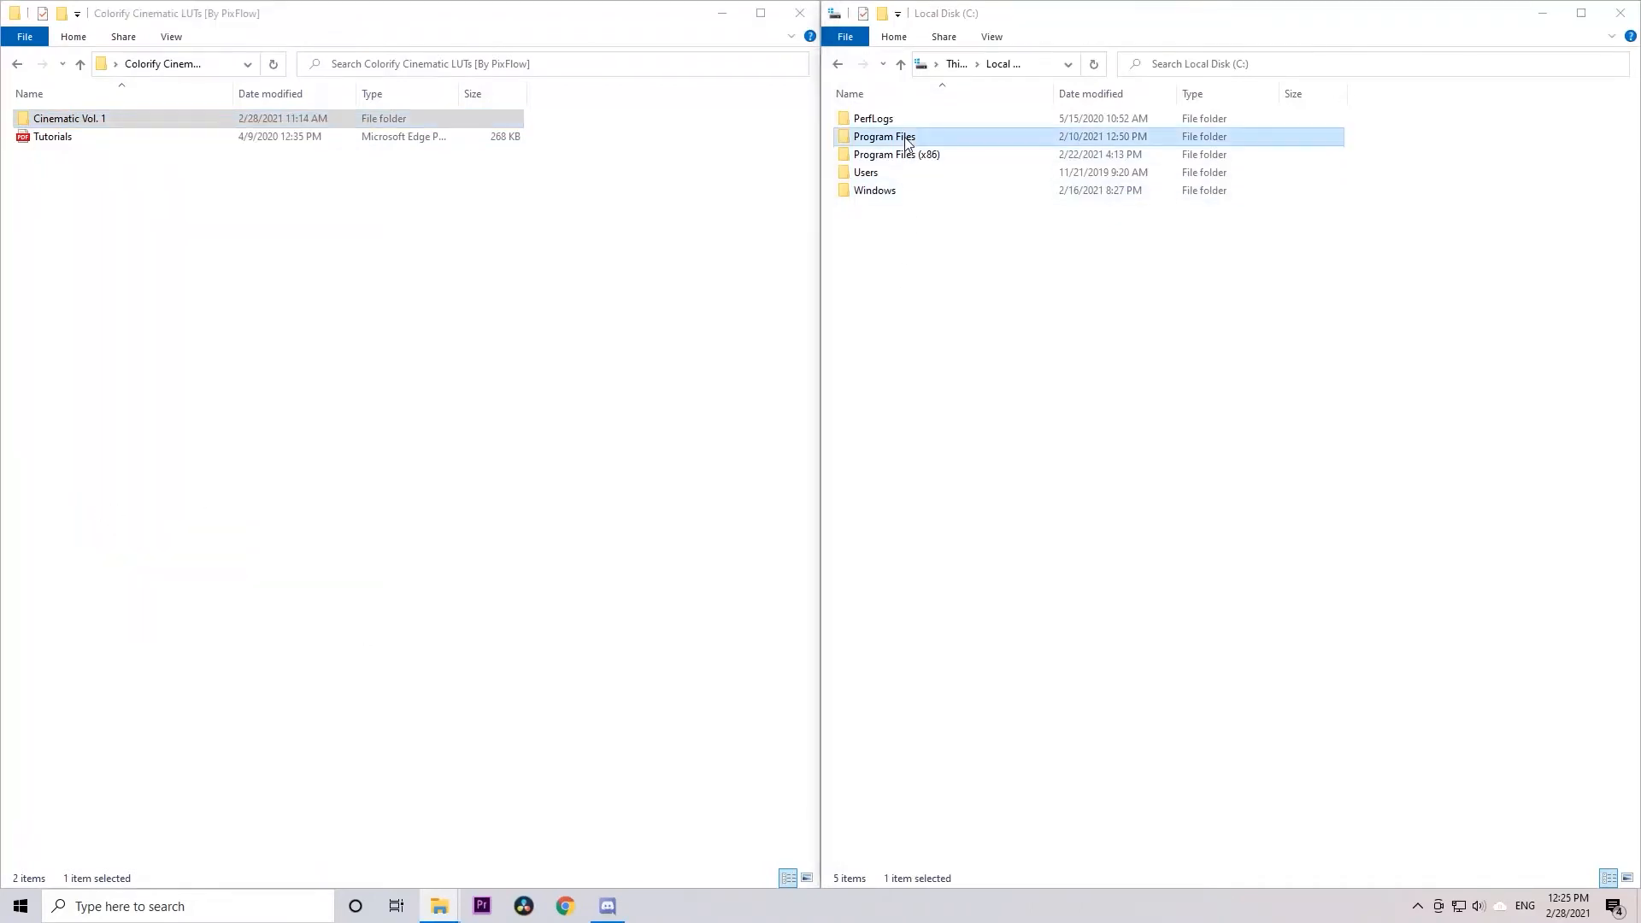
double_click(872, 120)
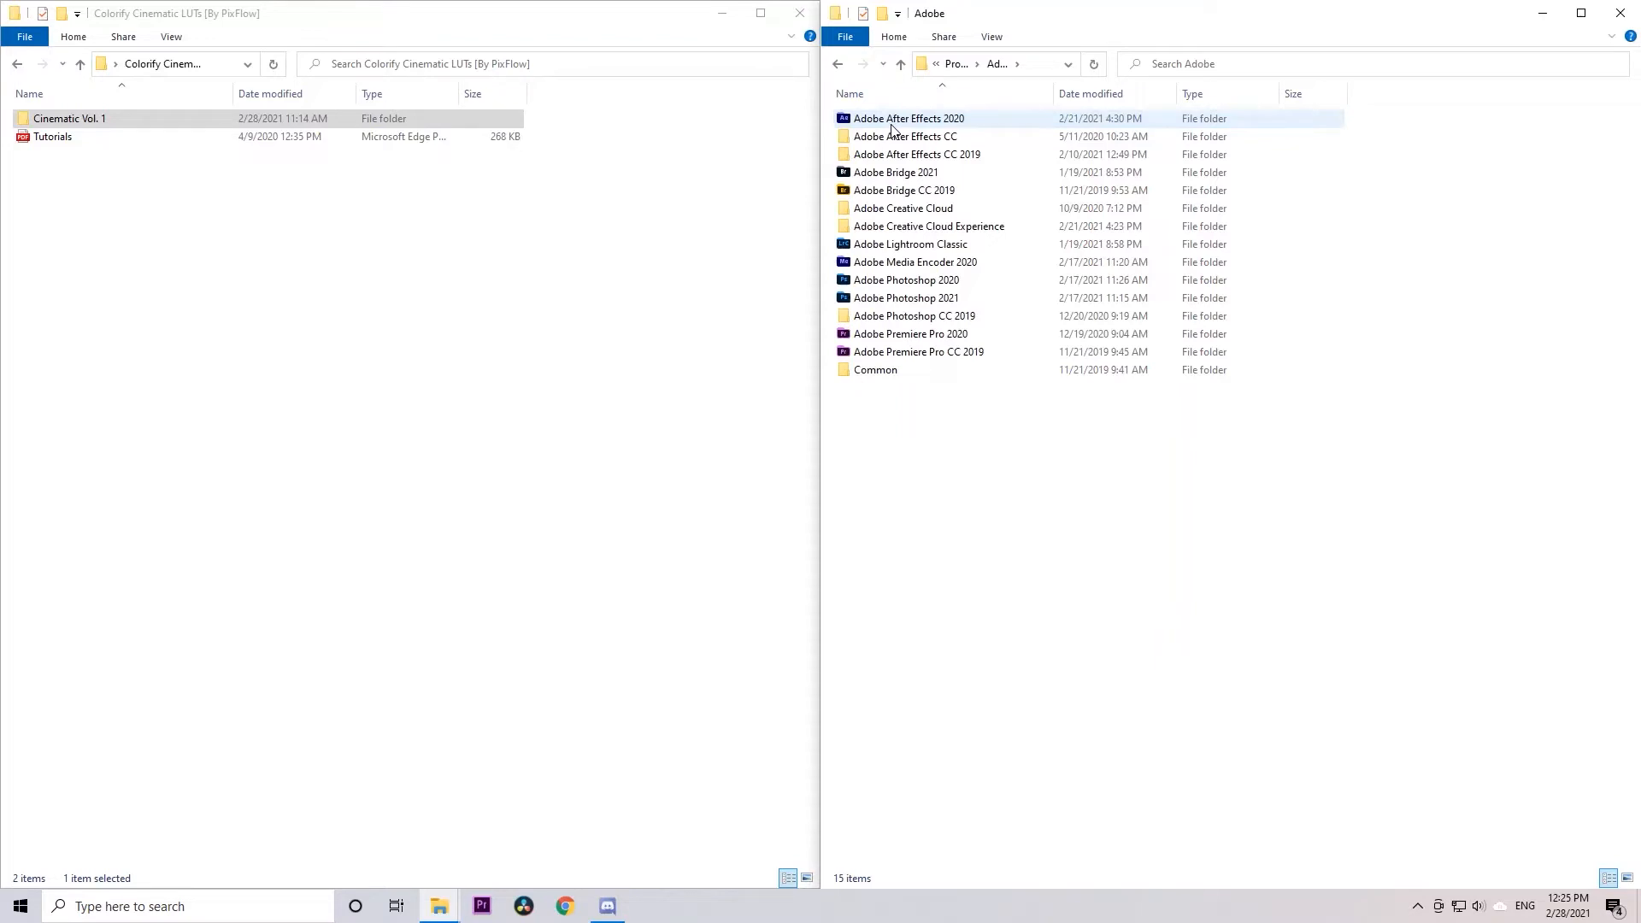
double_click(892, 126)
double_click(891, 126)
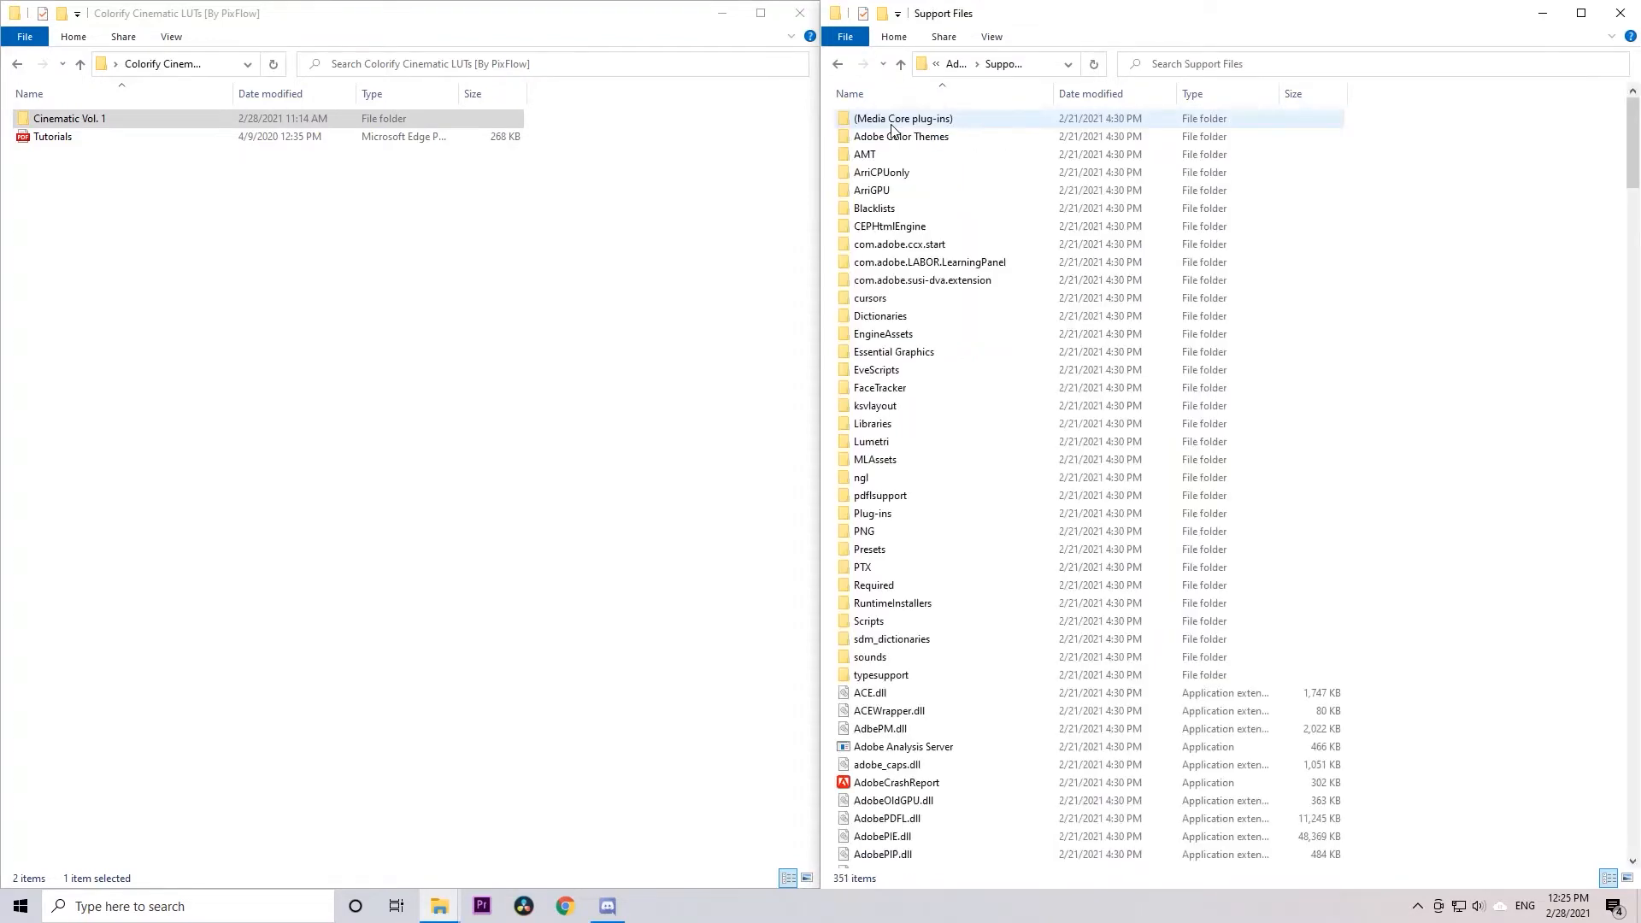
double_click(878, 440)
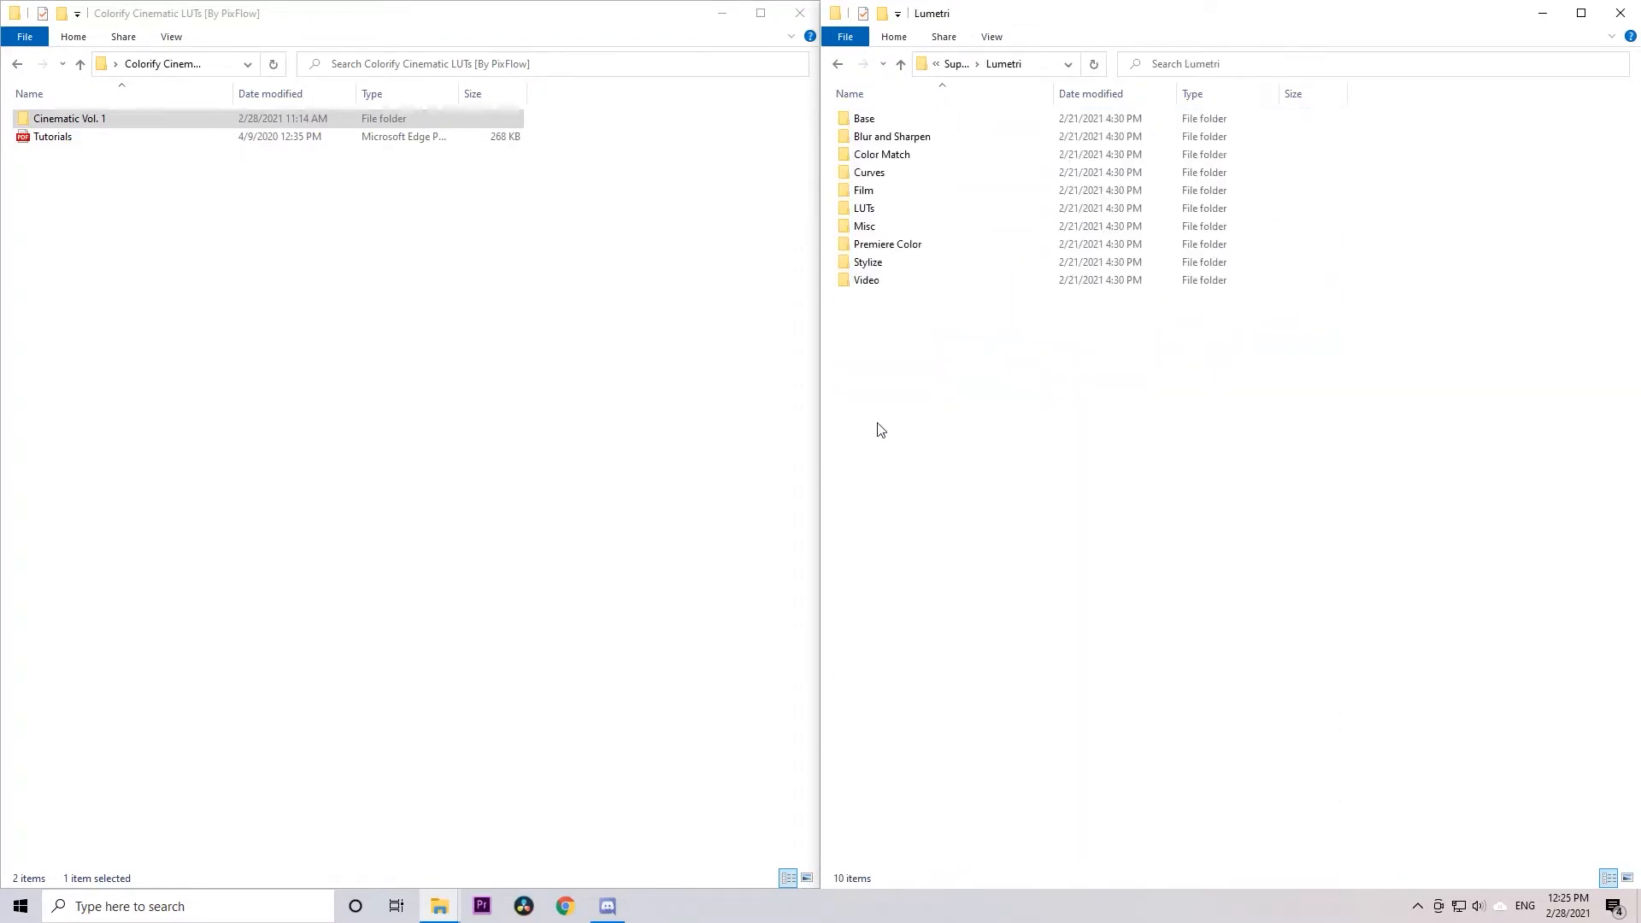
double_click(883, 210)
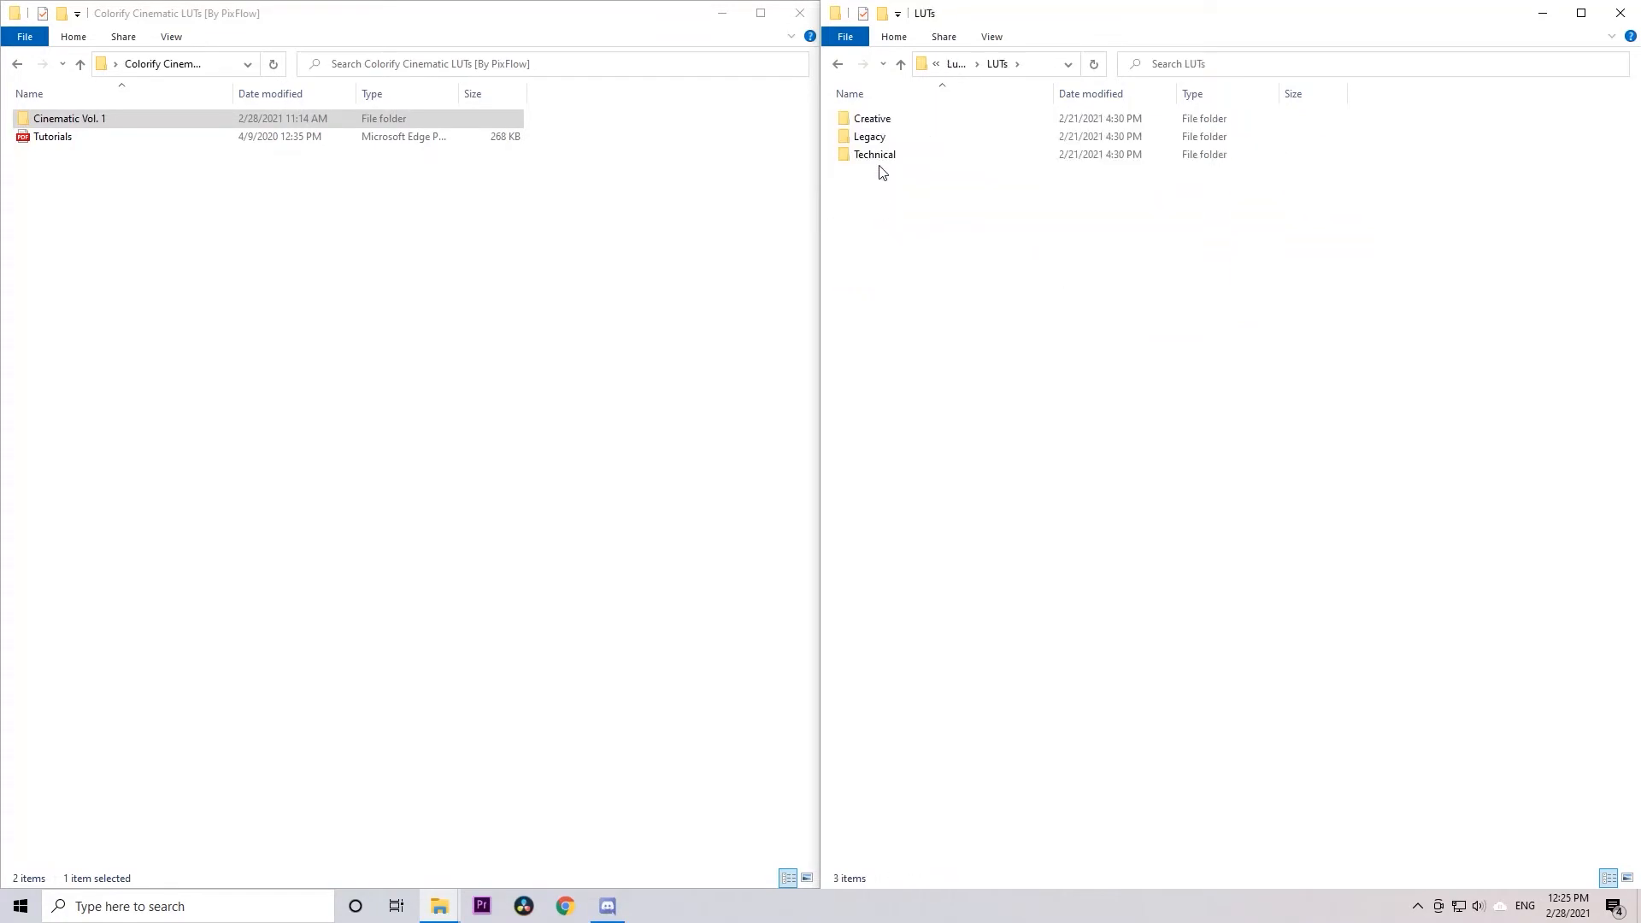
double_click(874, 122)
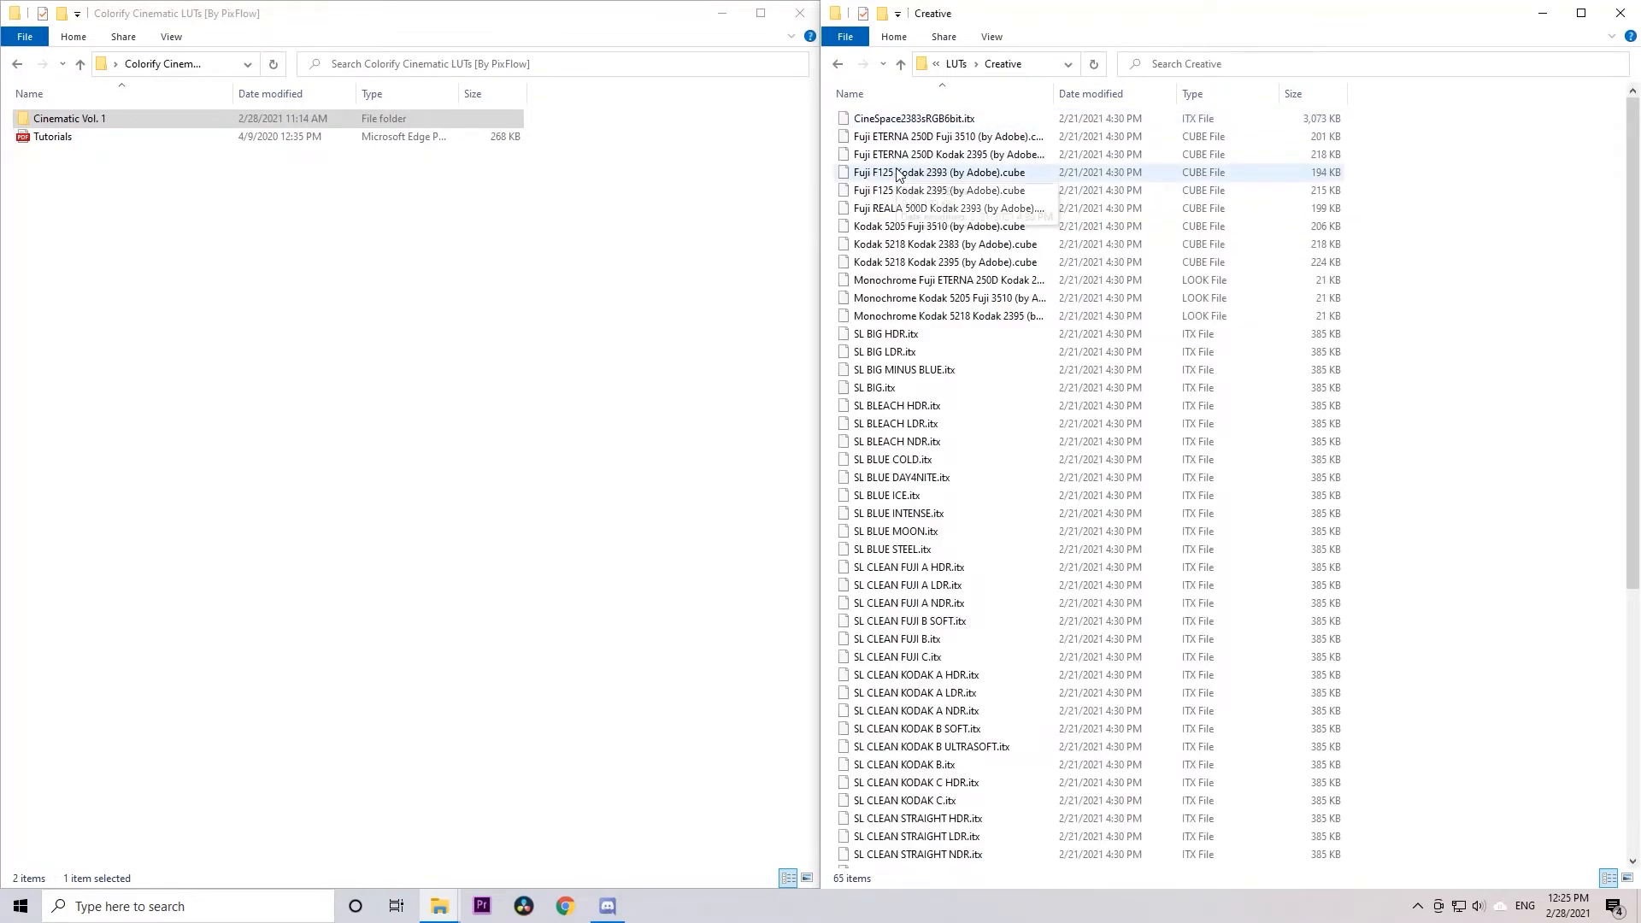
Delete all existing files from After Effects' Creative LUTs folder, granting administrator permission
key("ctrl+a")
key("Delete")
key("Return")
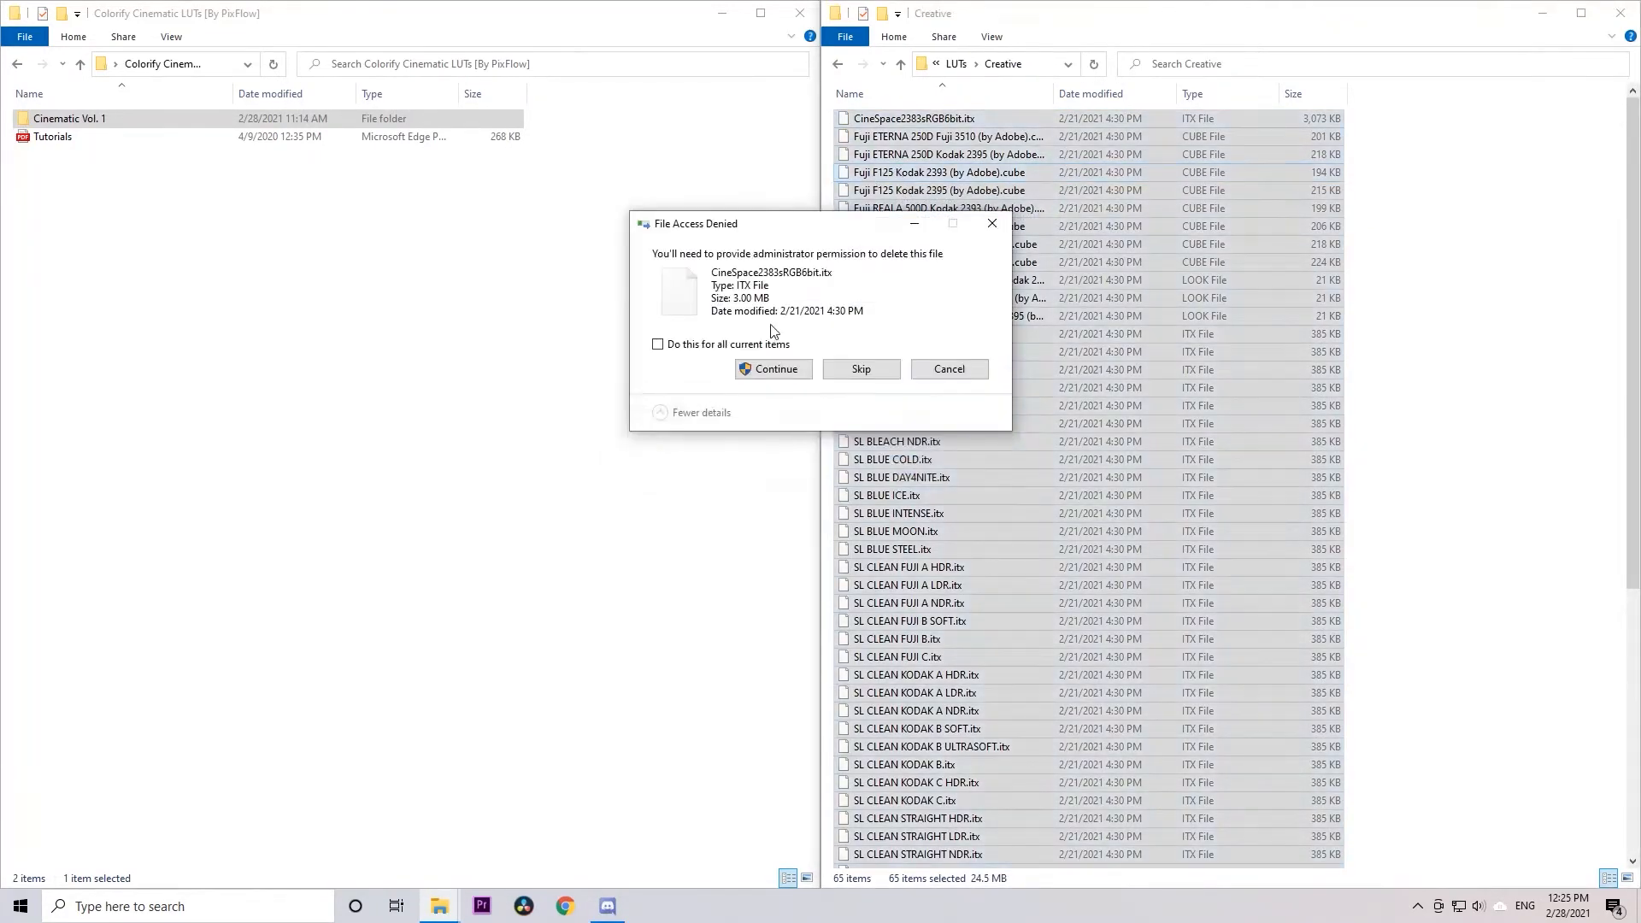
left_click(774, 369)
Paste the copied Cinematic Vol. 1 folder into After Effects' Creative folder with administrator permission, and clear the selection
right_click(1354, 214)
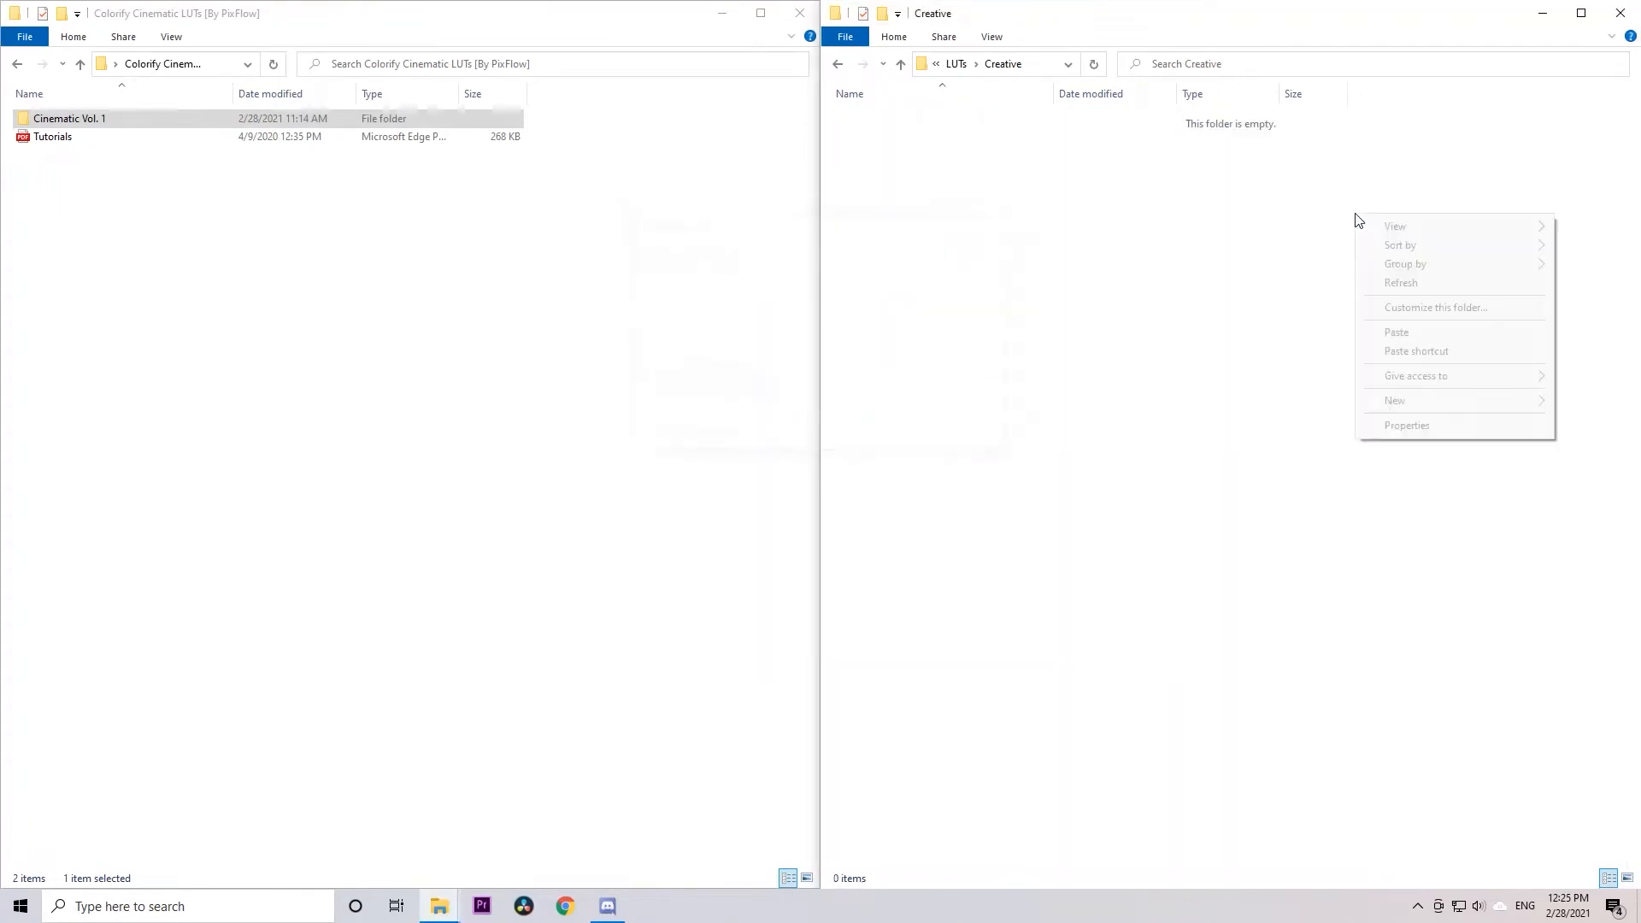
left_click(1376, 332)
left_click(803, 346)
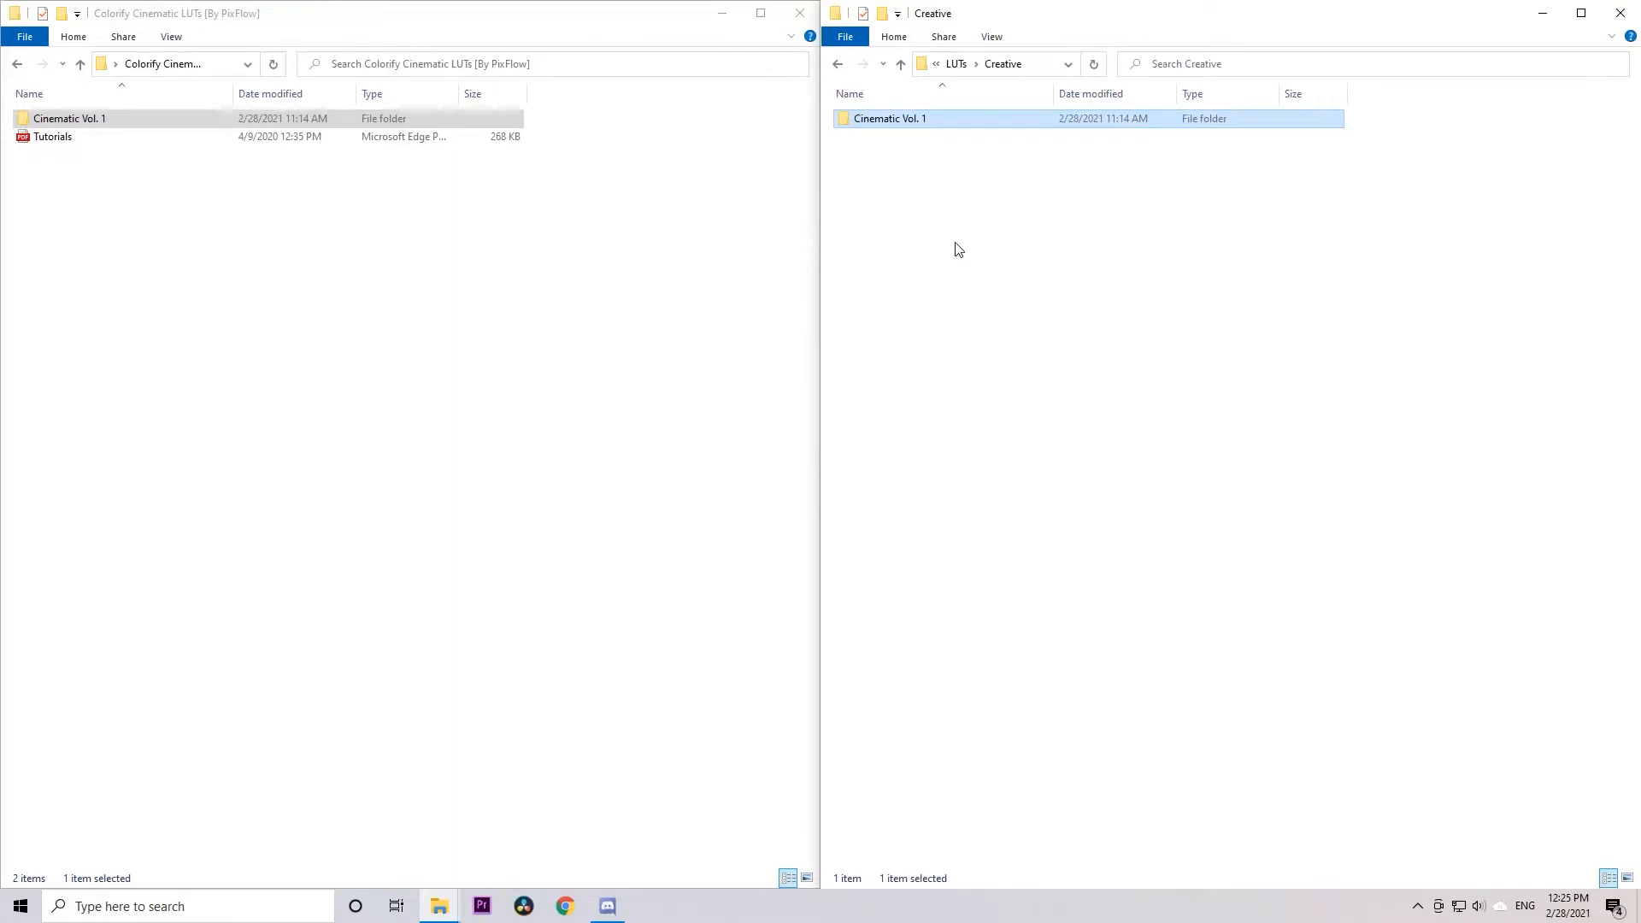
left_click(959, 249)
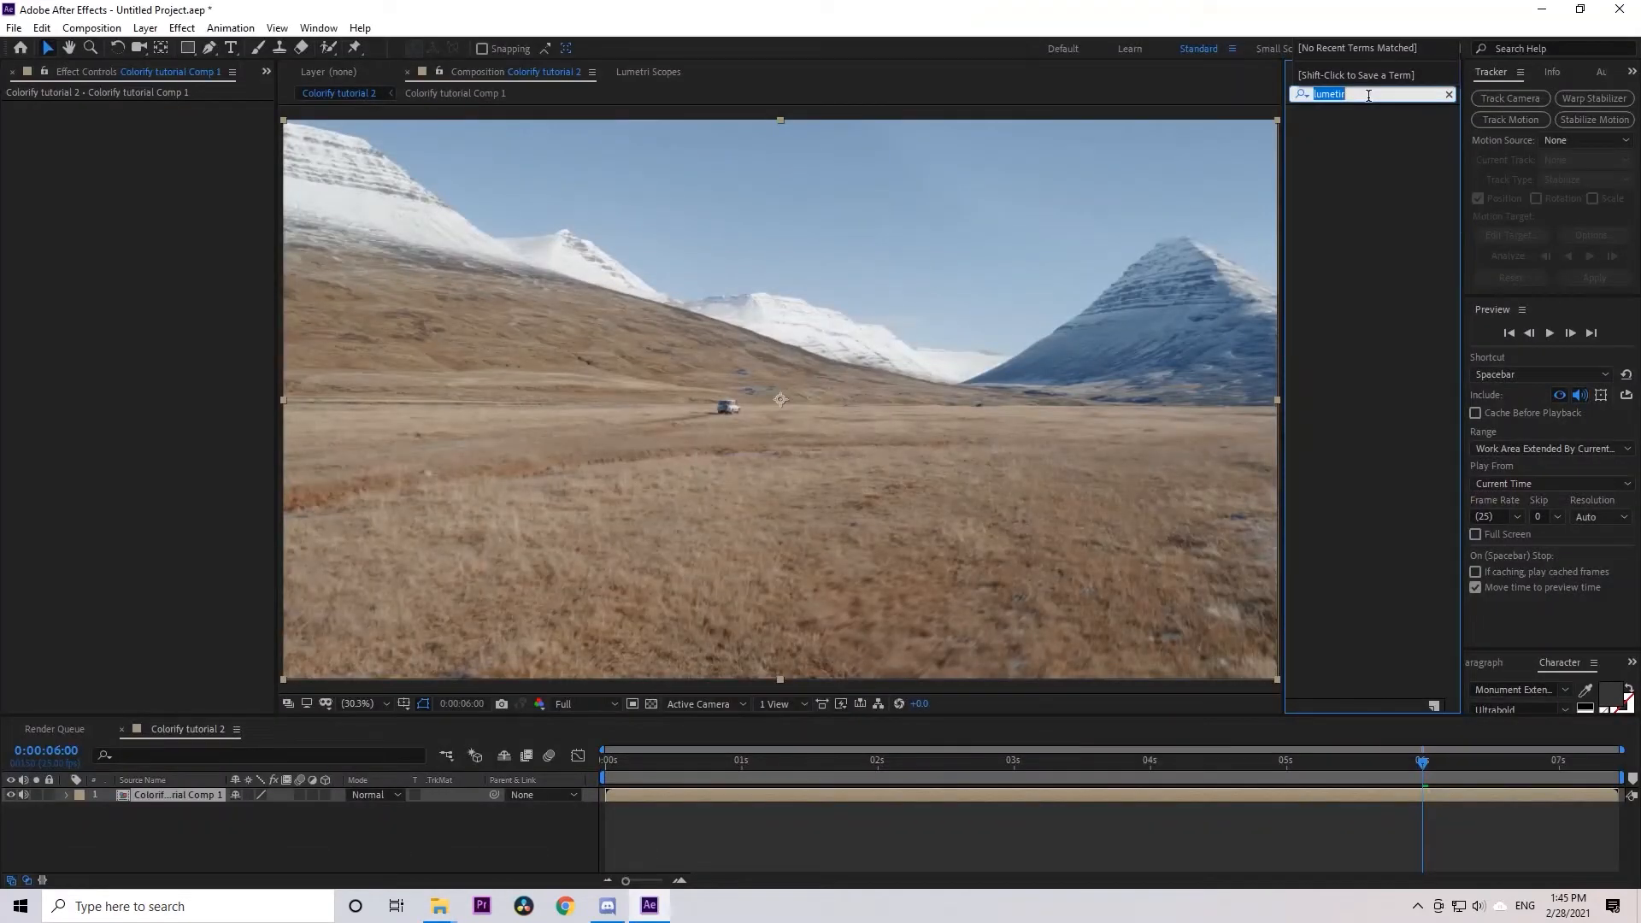
Switch to After Effects, find the Lumetri Color effect and apply it to the Colorify tutorial Comp 1 layer
left_click(1369, 96)
left_click(302, 826)
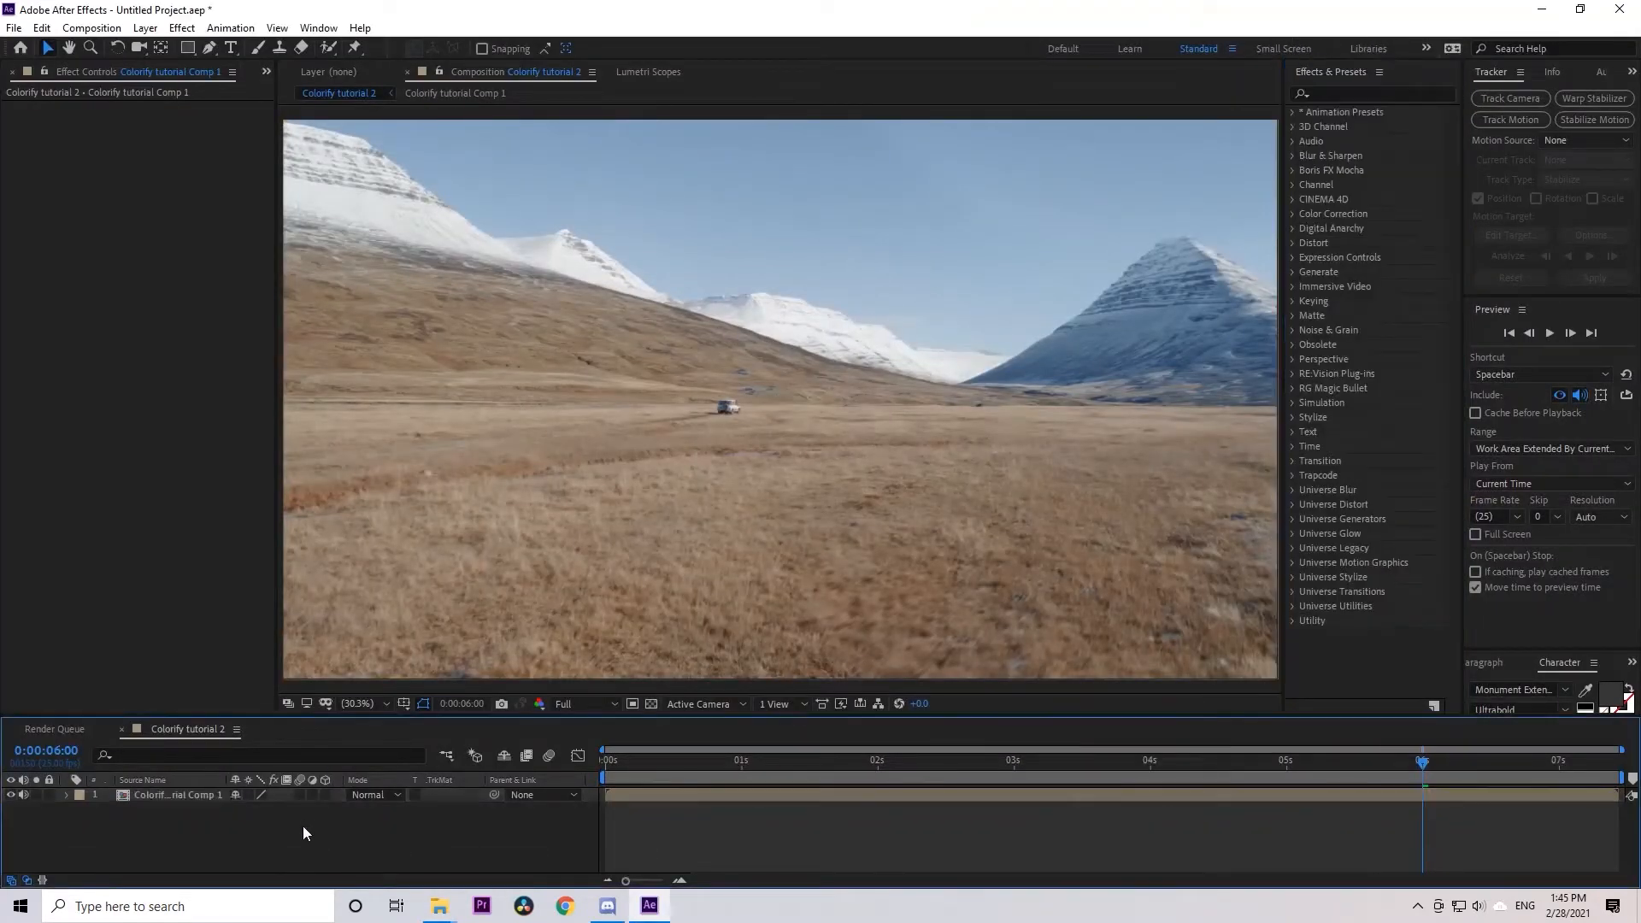
left_click(1355, 94)
type("lumetri")
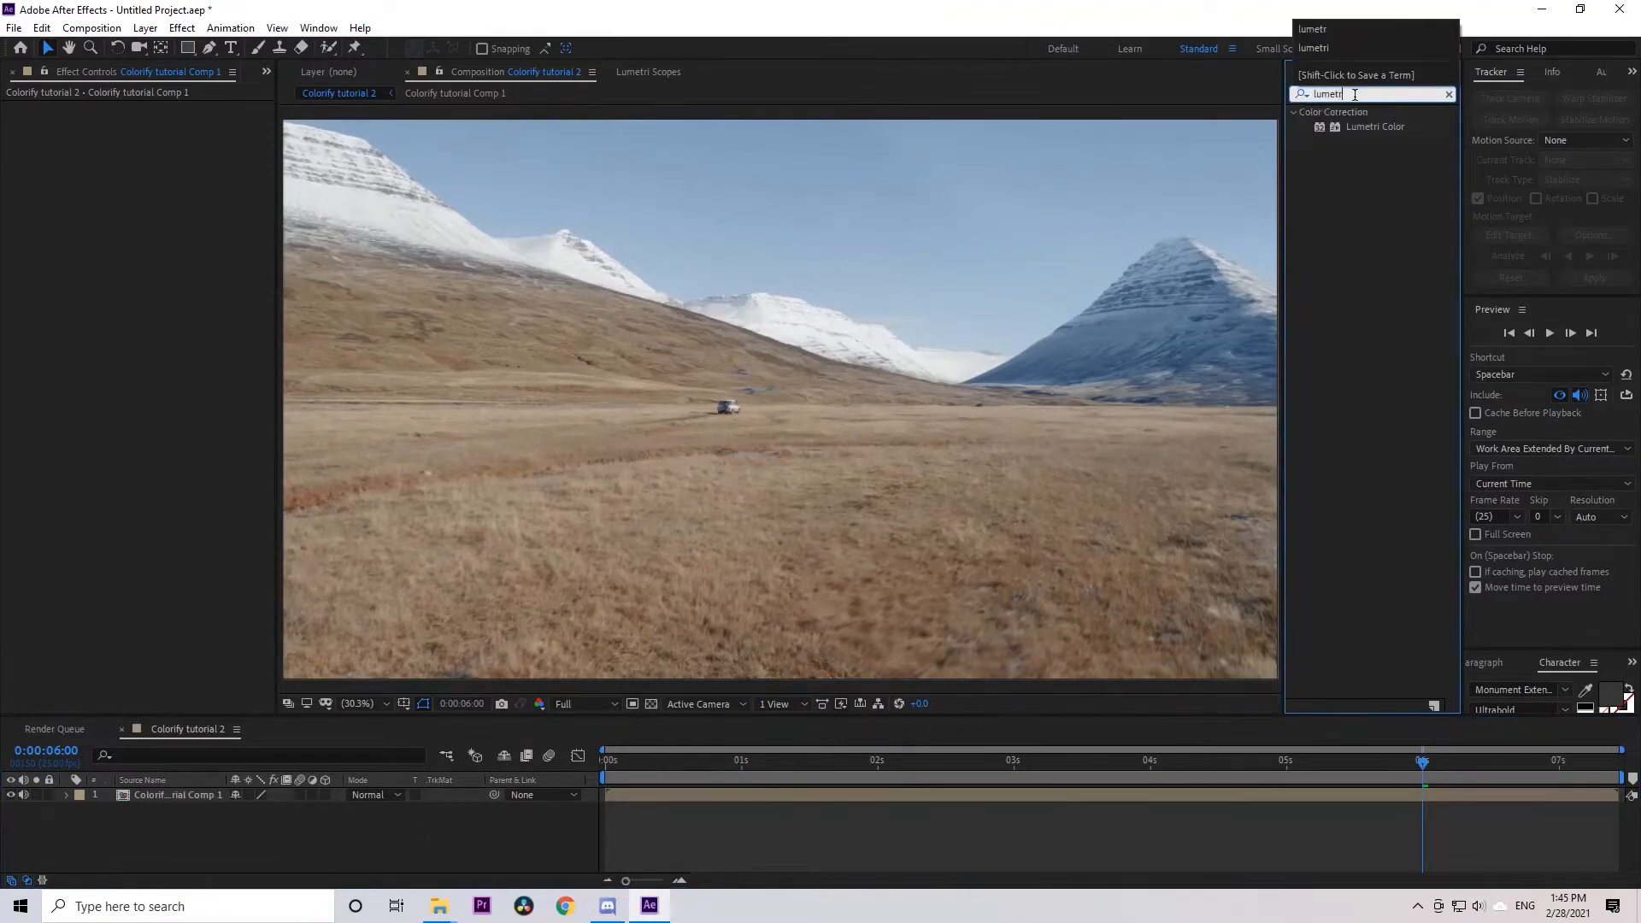
left_click_drag(1374, 127, 163, 797)
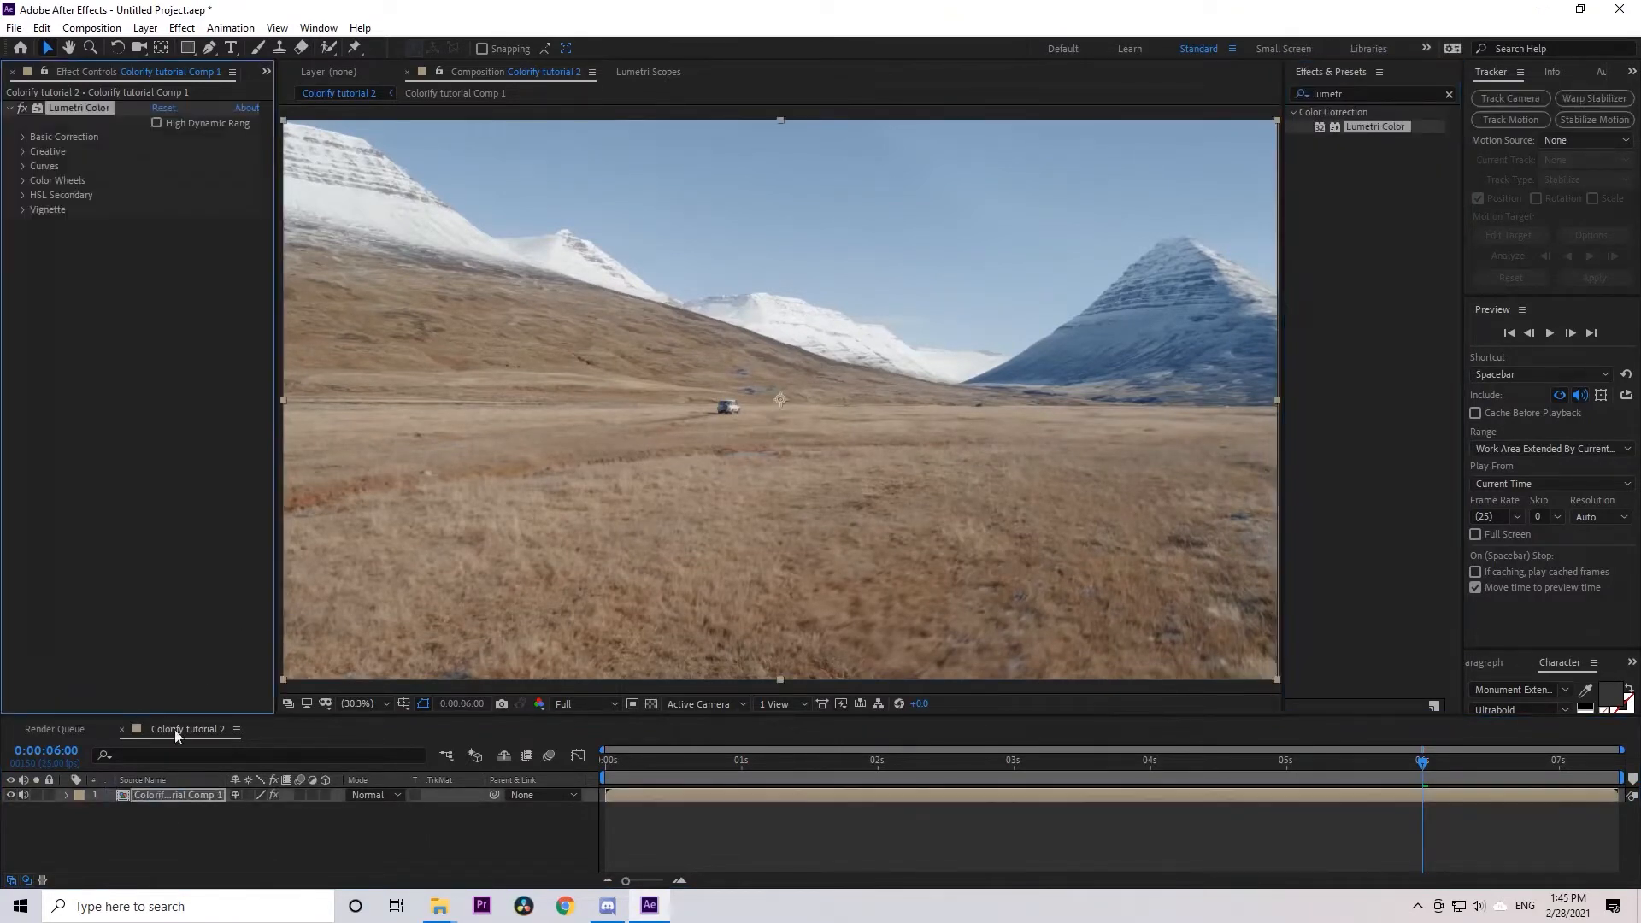
Try the Creative looks Cinematic - LOG - Vol 1 (20), RAW - Vol 1 (1) and RAW - Vol 1 (17), and settle on RAW - Vol 1 (3)
left_click(23, 152)
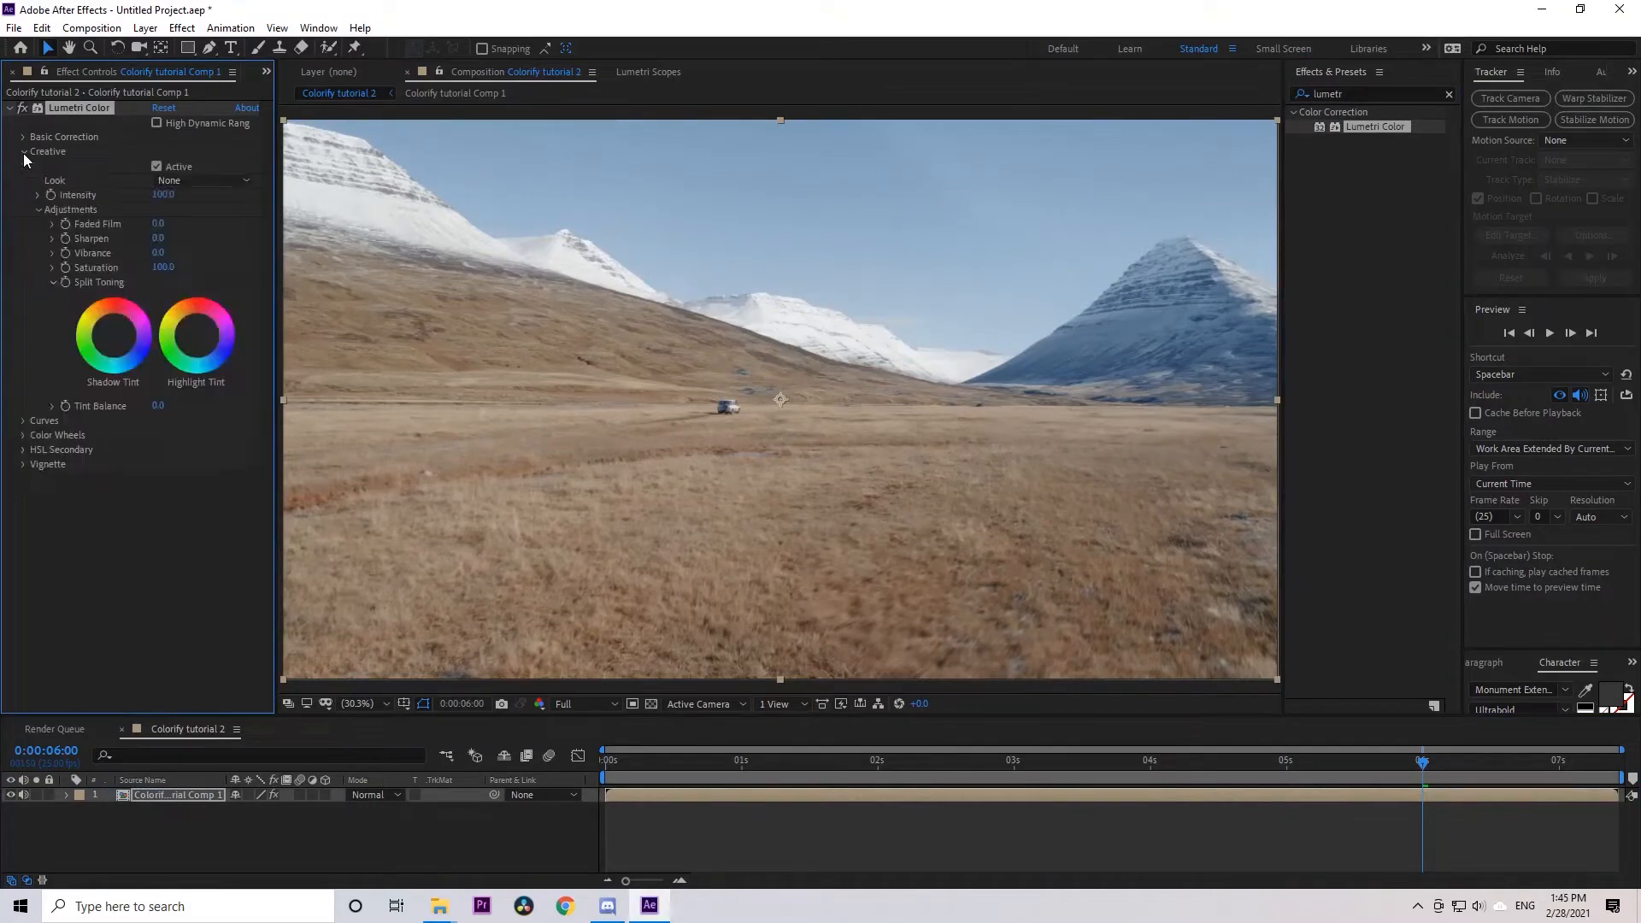
left_click(166, 178)
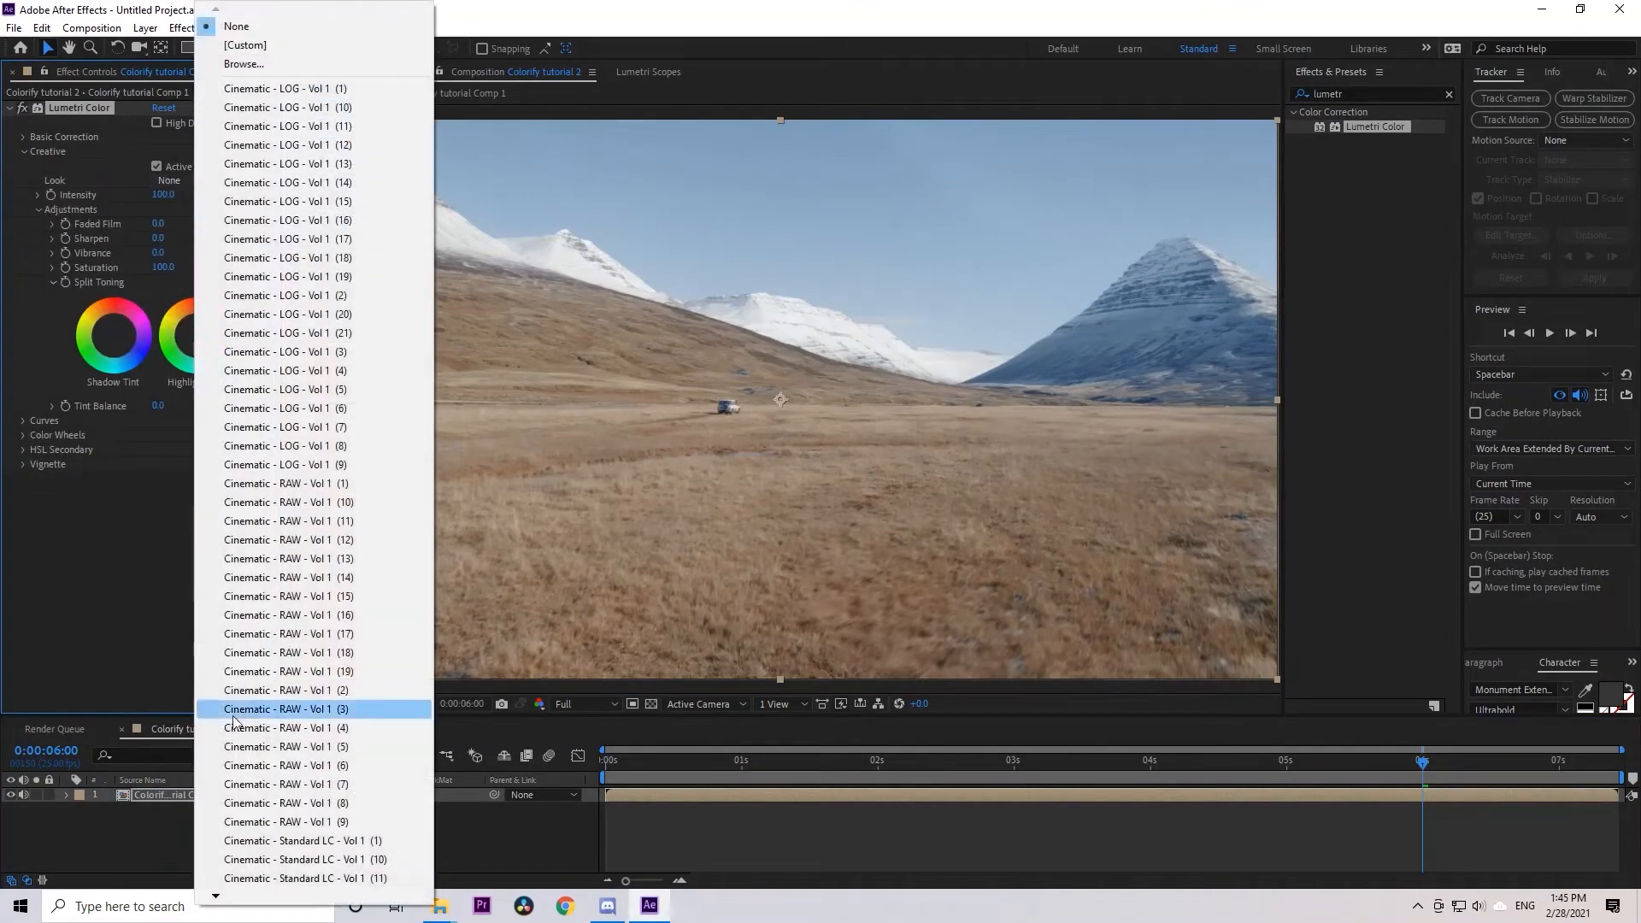
mouse_move(239, 891)
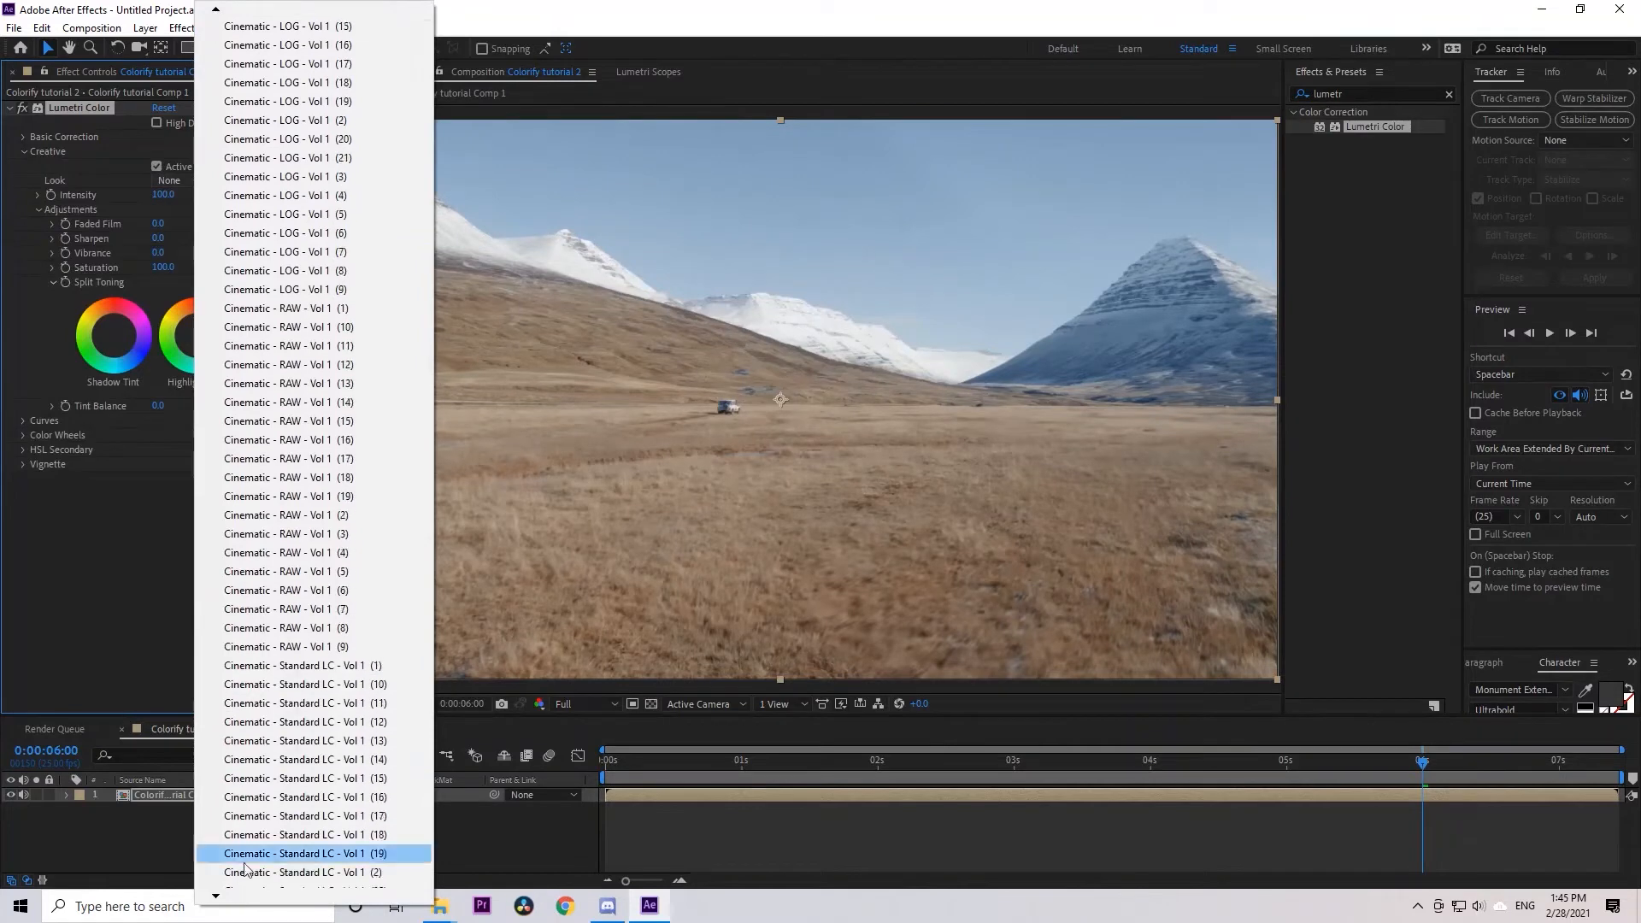
left_click(304, 139)
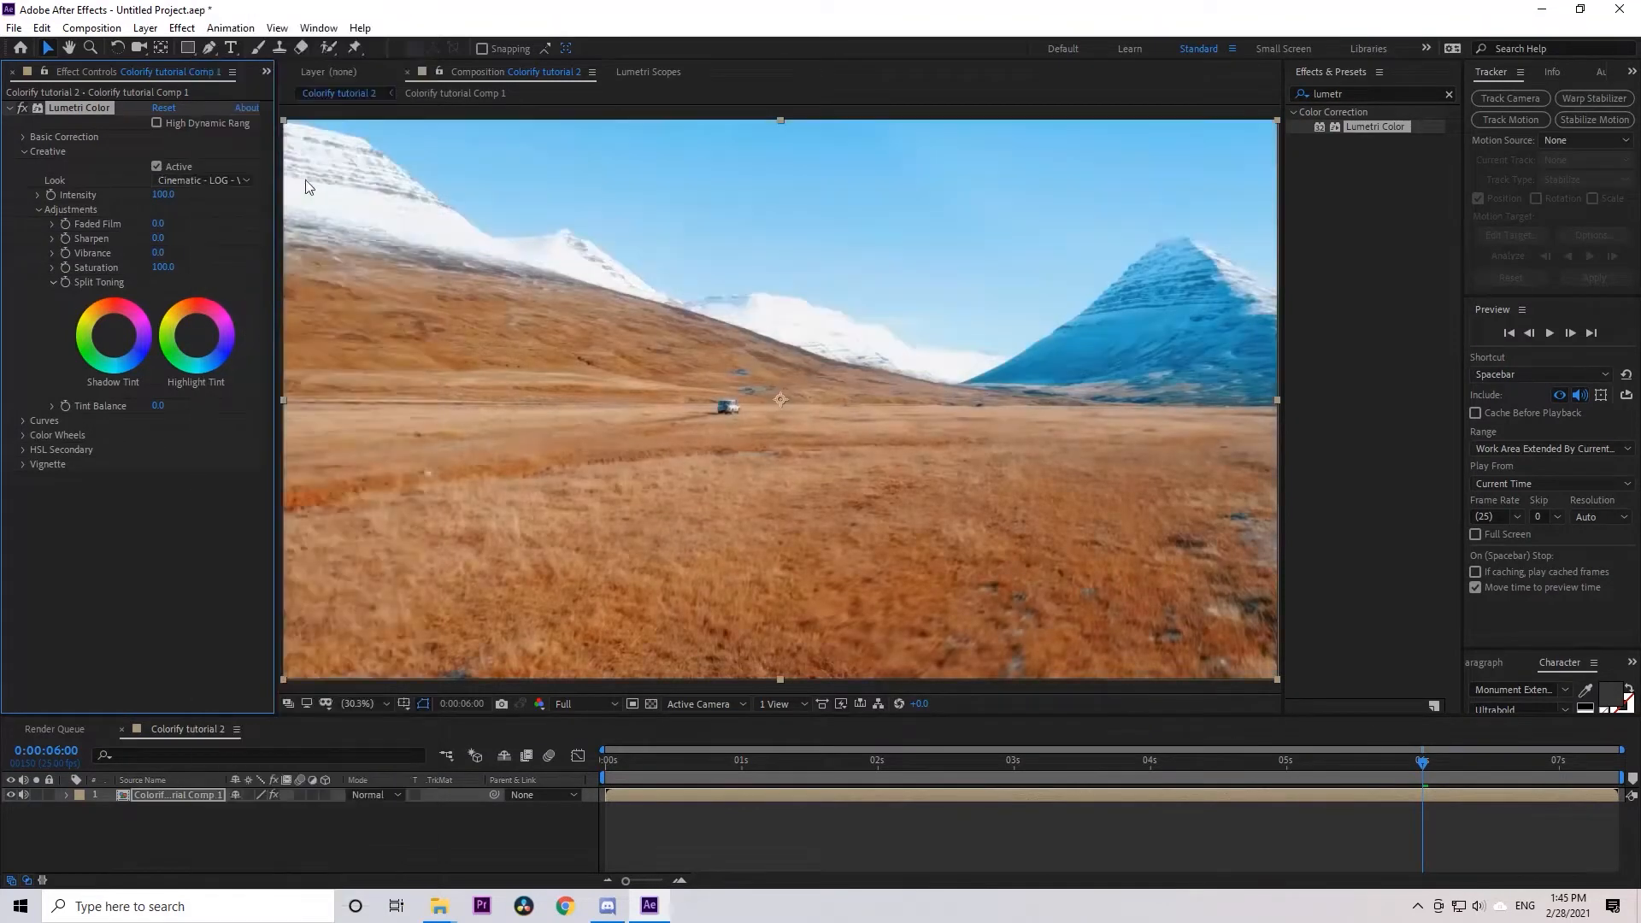
left_click(205, 181)
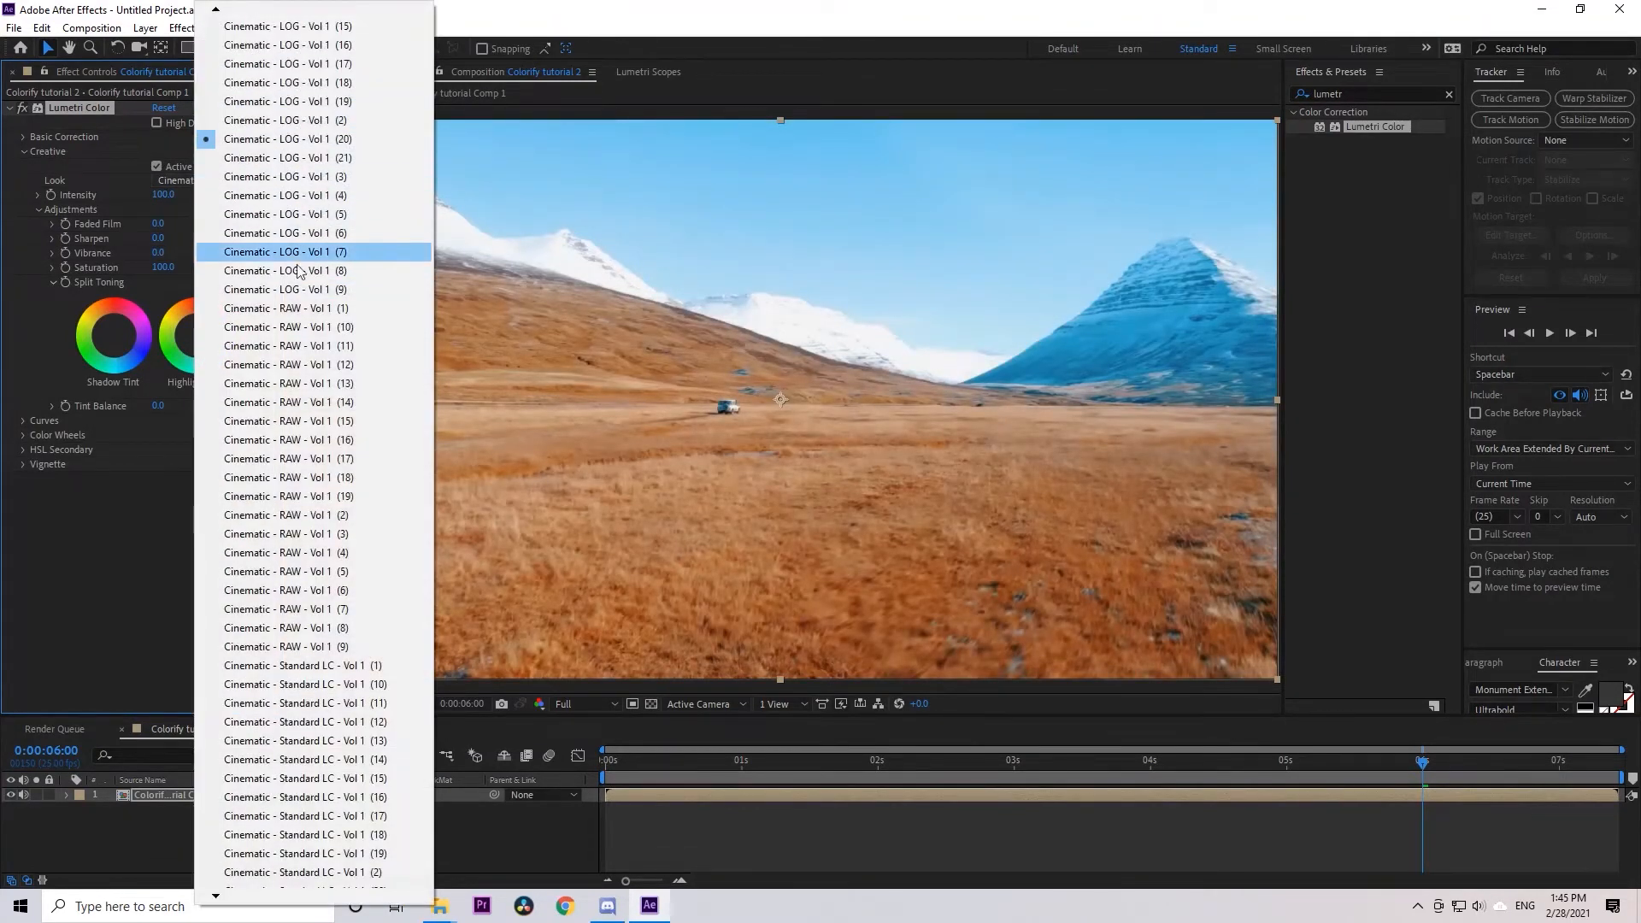
left_click(301, 308)
left_click(216, 180)
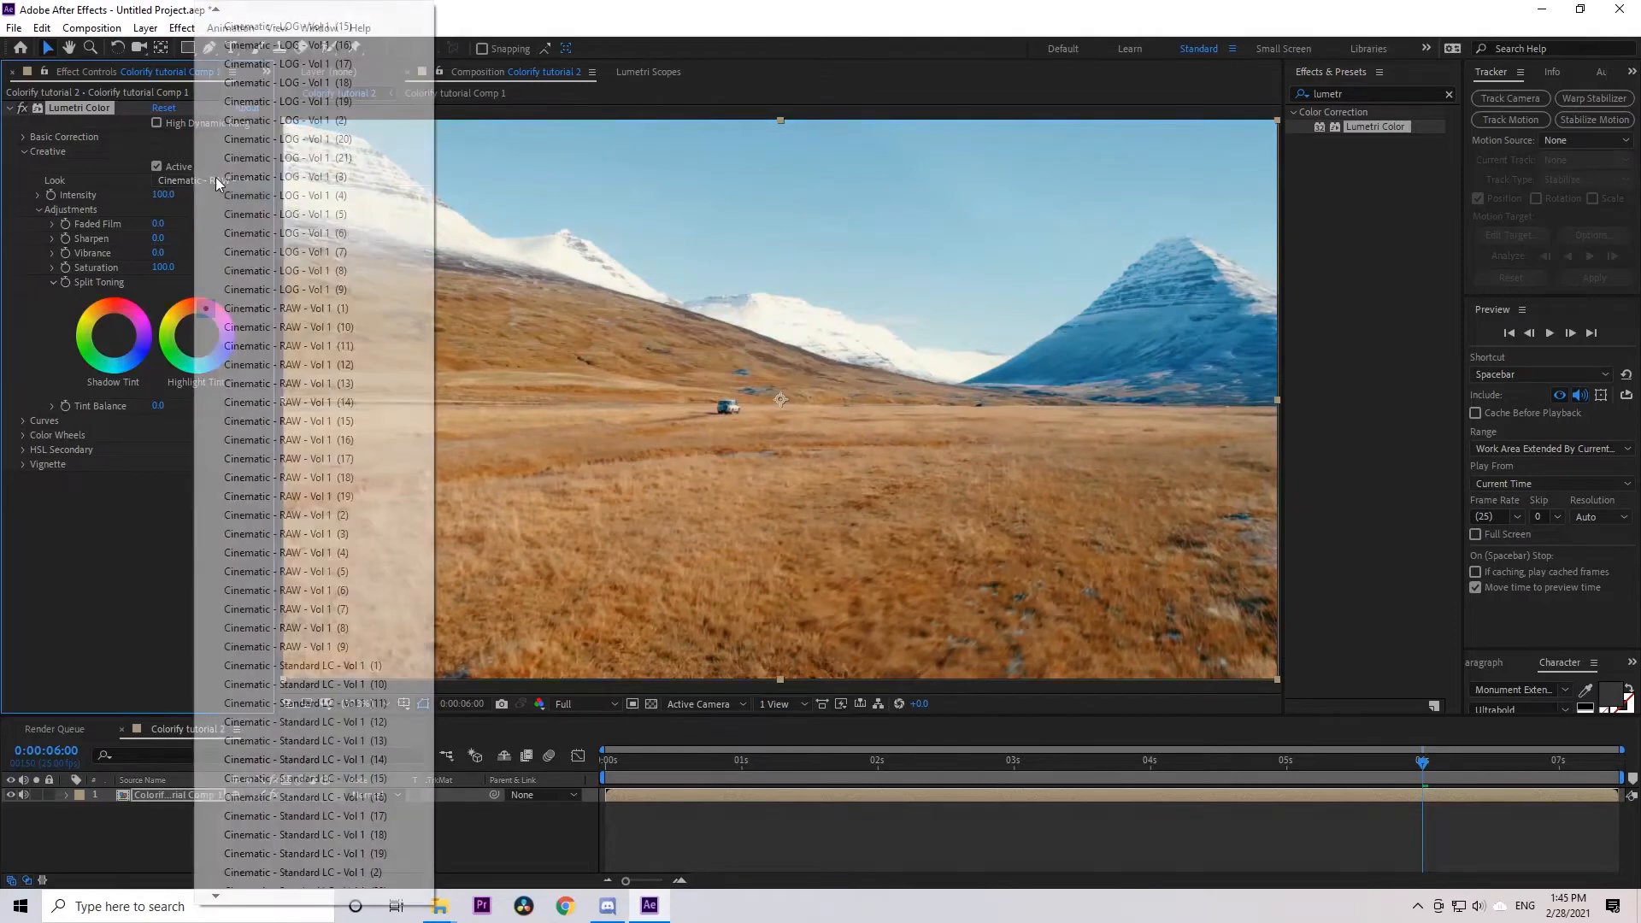
left_click(265, 459)
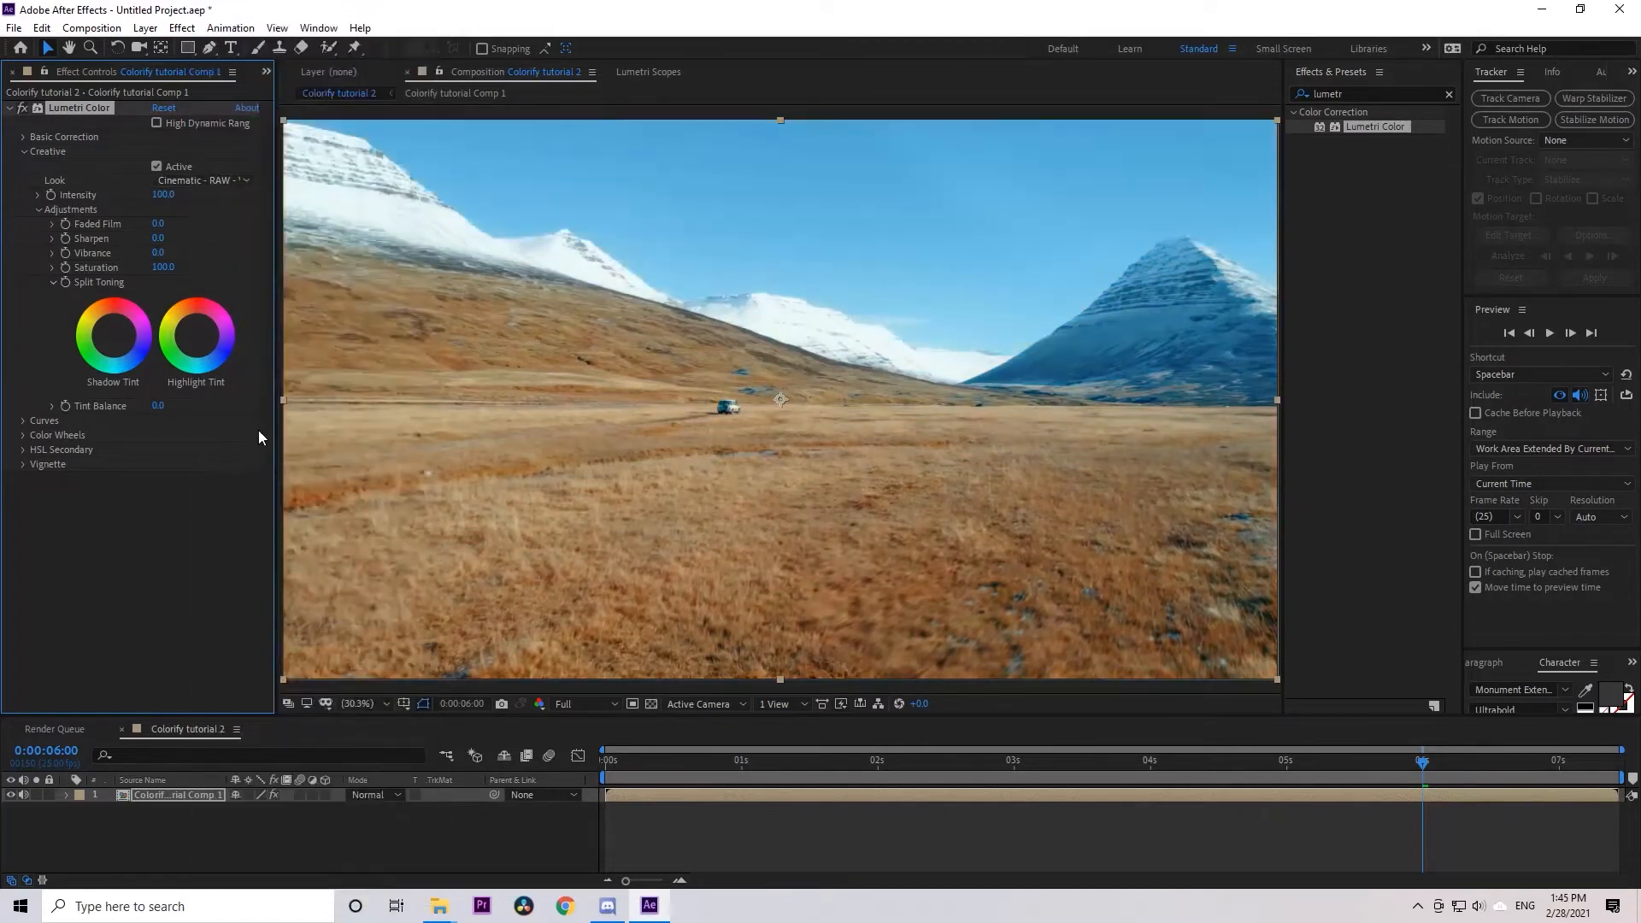
left_click(185, 183)
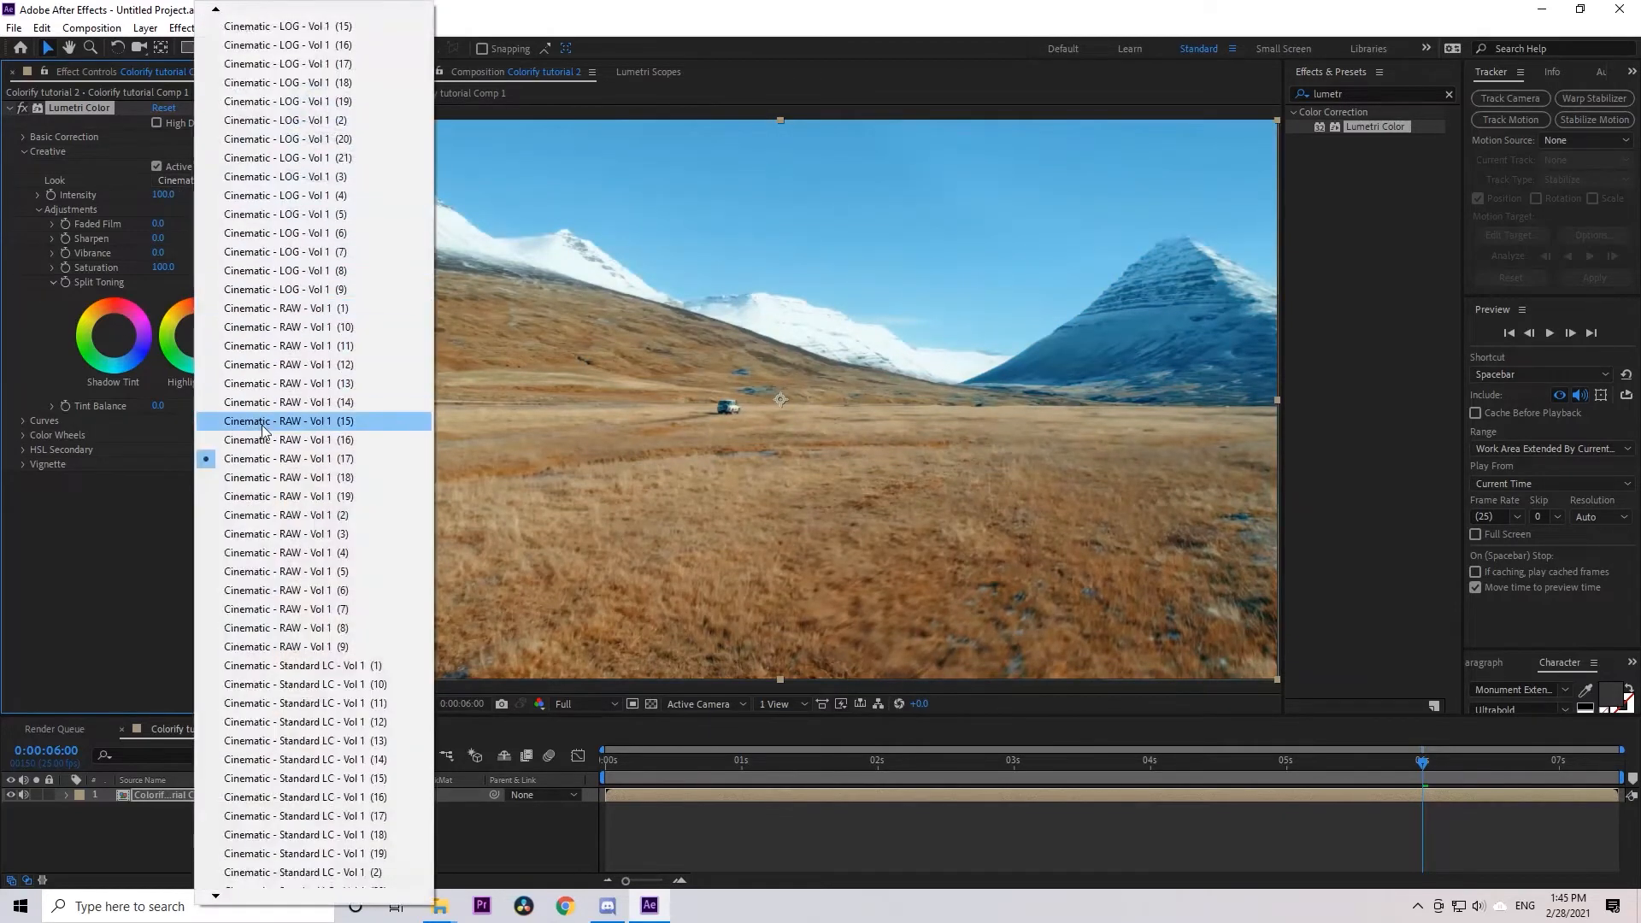
left_click(272, 531)
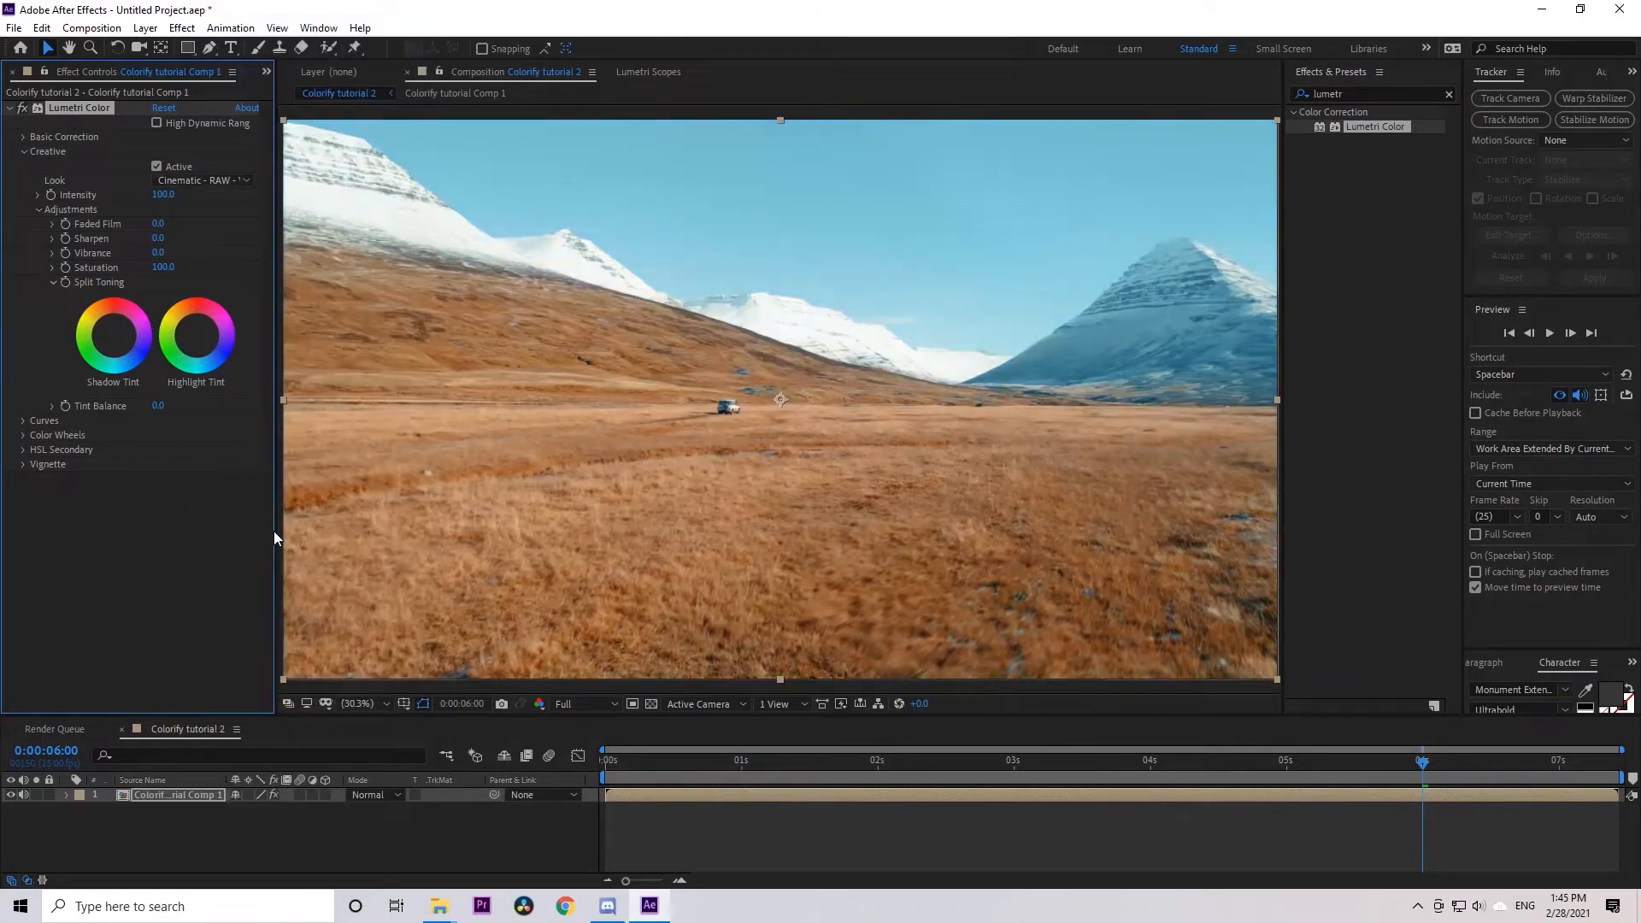
Raise the intensity of the Lumetri Creative look to about 122
left_click(27, 151)
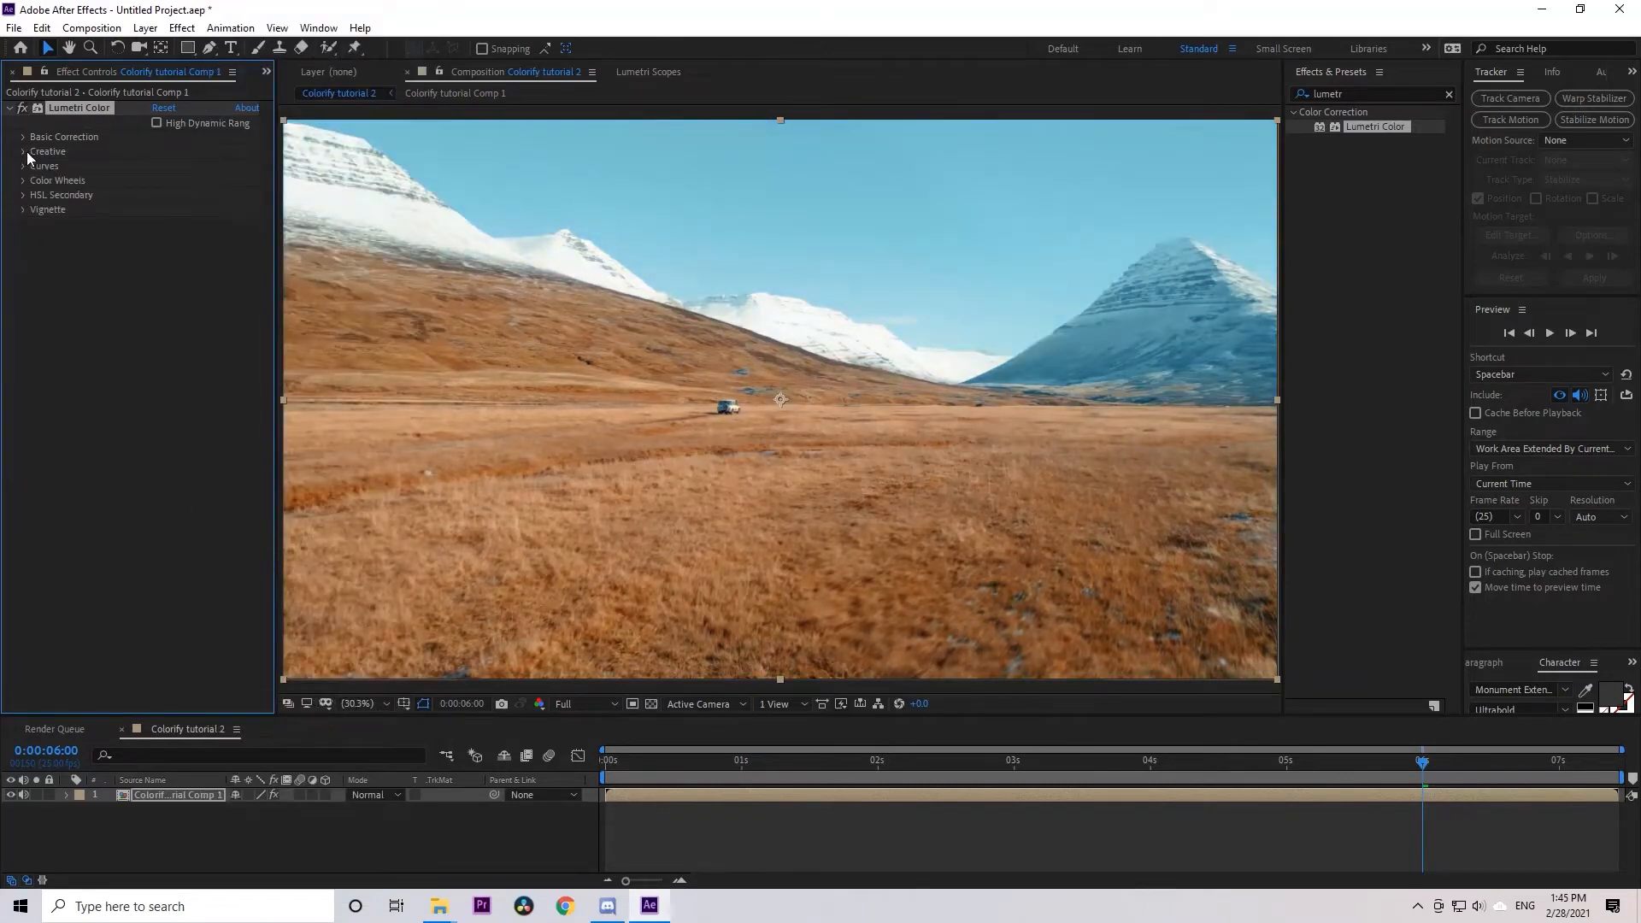
left_click(24, 151)
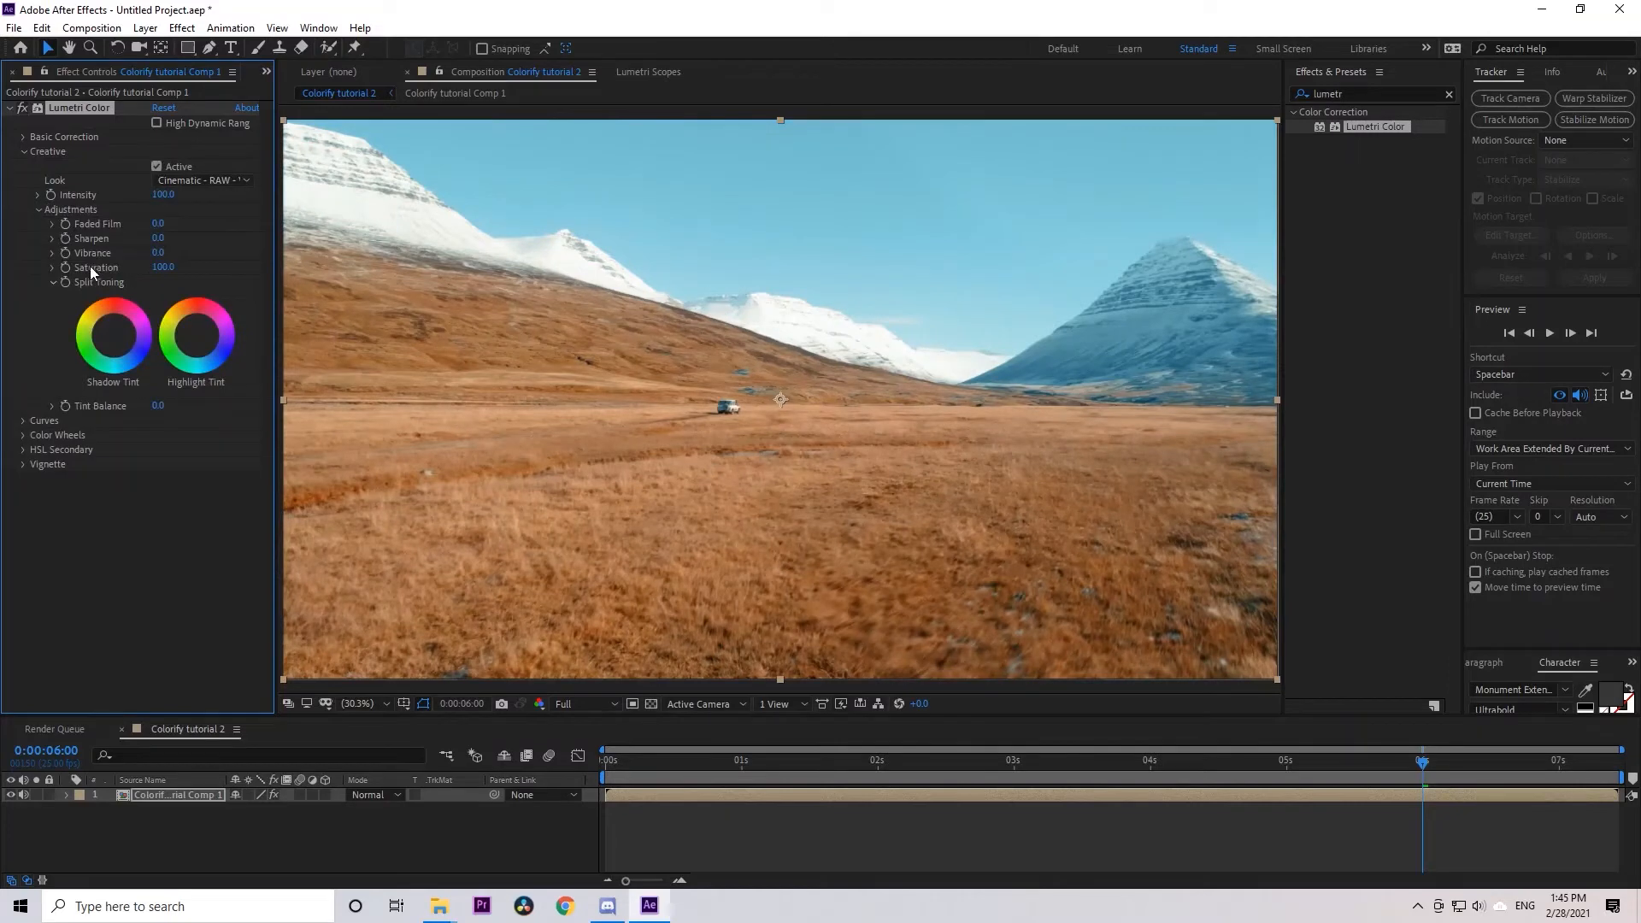
mouse_move(162, 196)
left_mouse_down()
mouse_move(117, 197)
mouse_move(194, 195)
left_mouse_up()
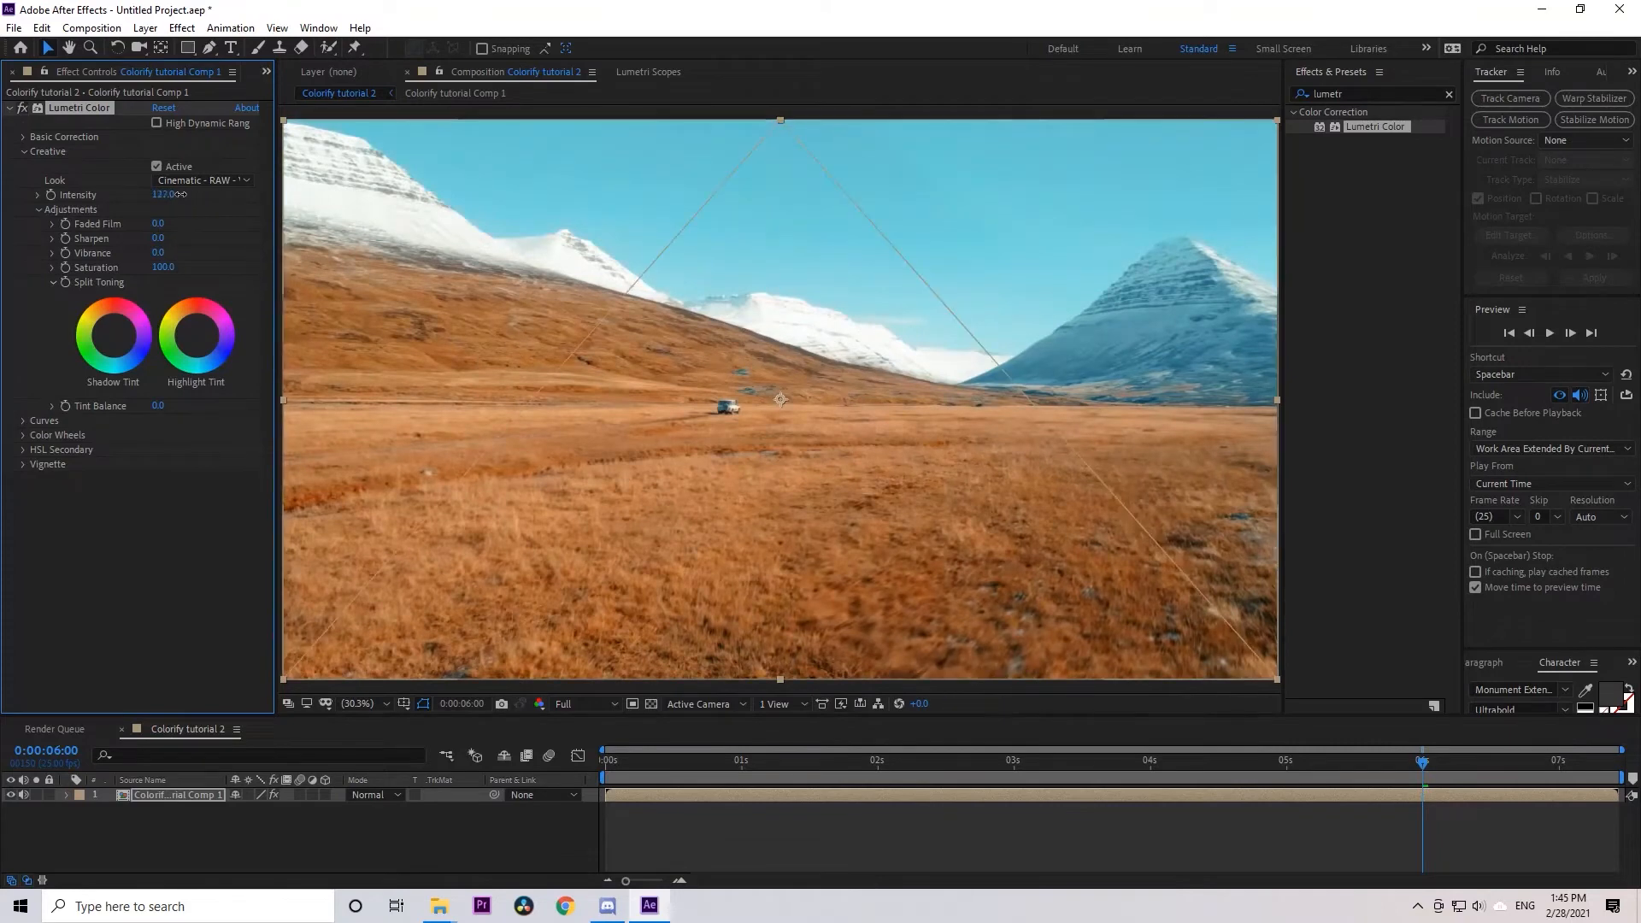
In Lumetri's Basic Correction, raise the contrast to about 19 and increase the highlights slightly
left_click(24, 150)
left_click(23, 137)
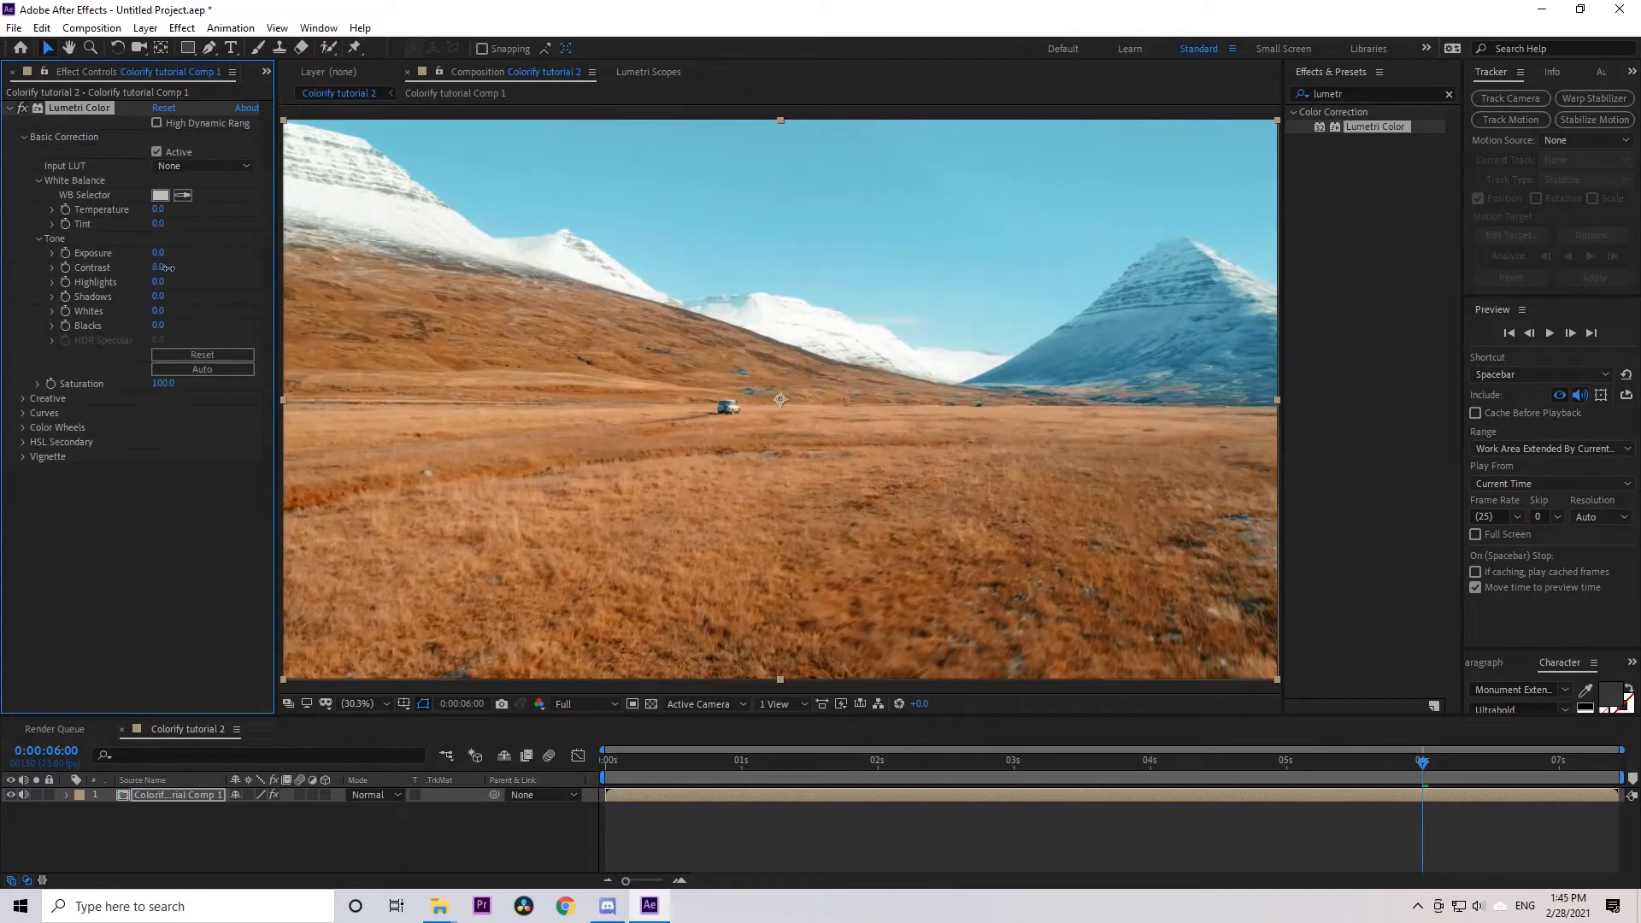
left_click_drag(166, 268, 176, 269)
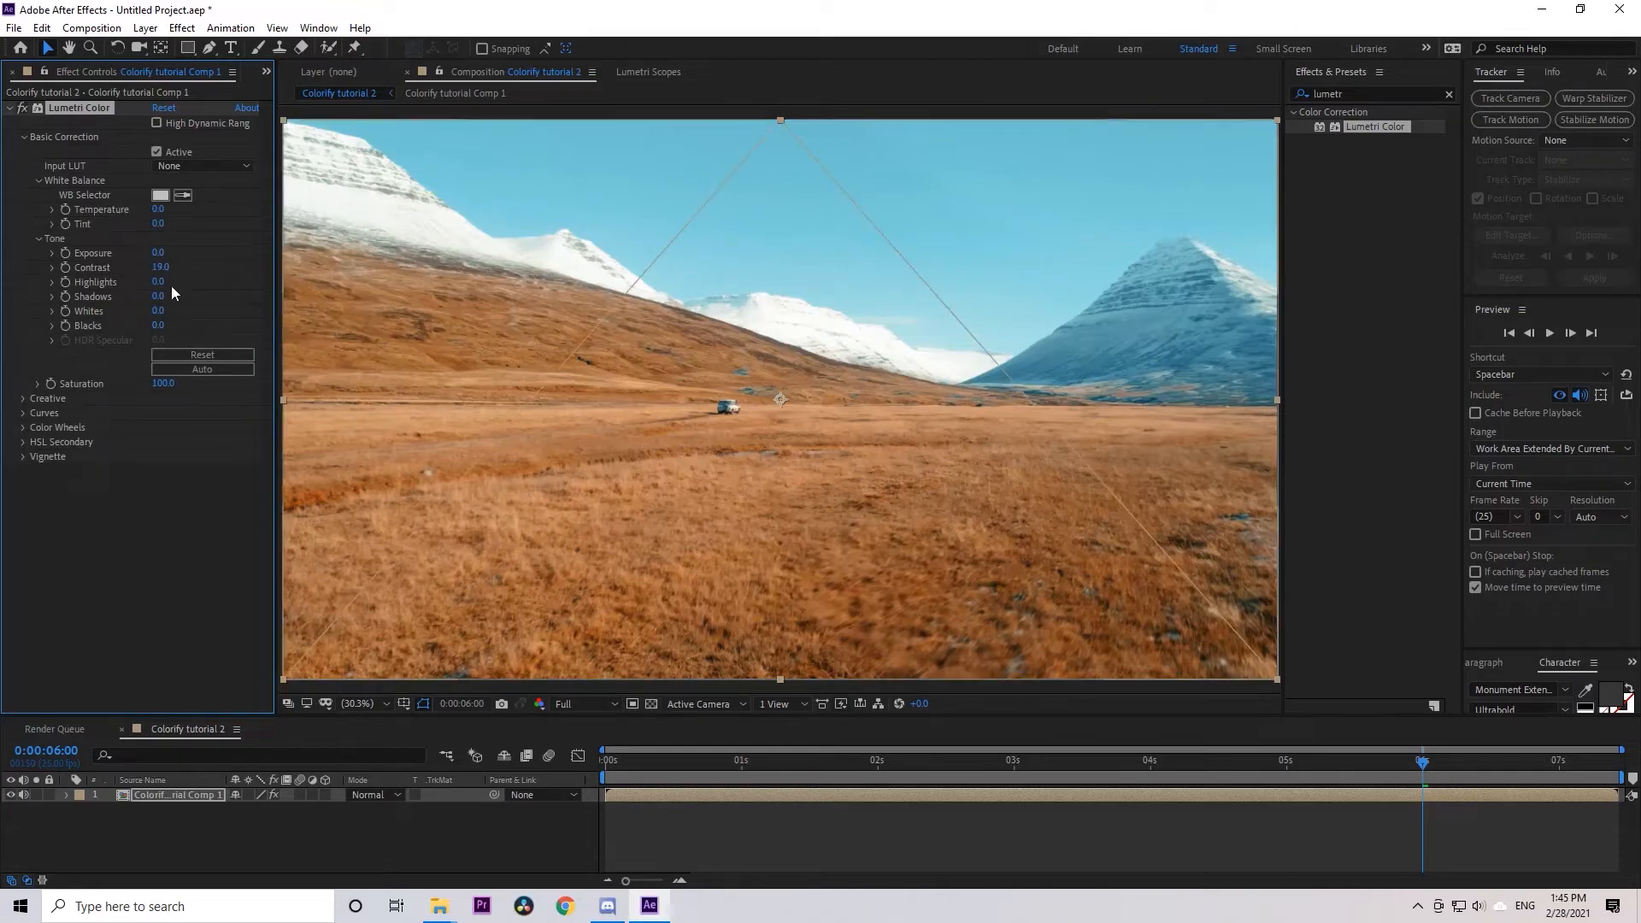
left_click_drag(165, 283, 180, 283)
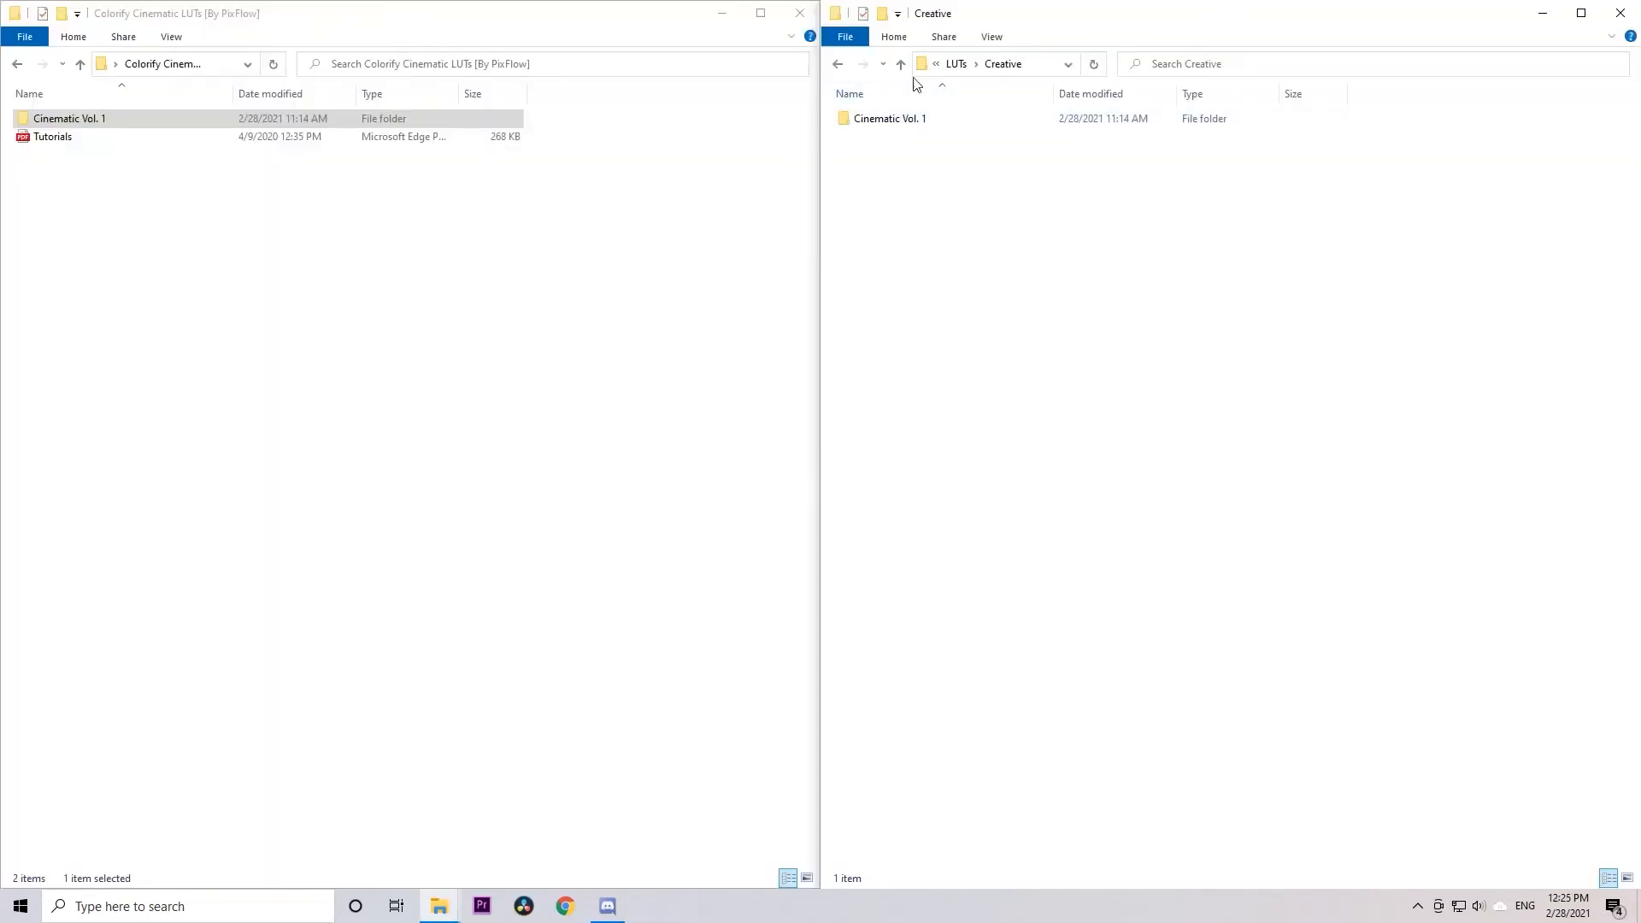
In File Explorer, go back to Local Disk (C:) in the destination window and copy the Cinematic Vol. 1 folder
left_click(936, 64)
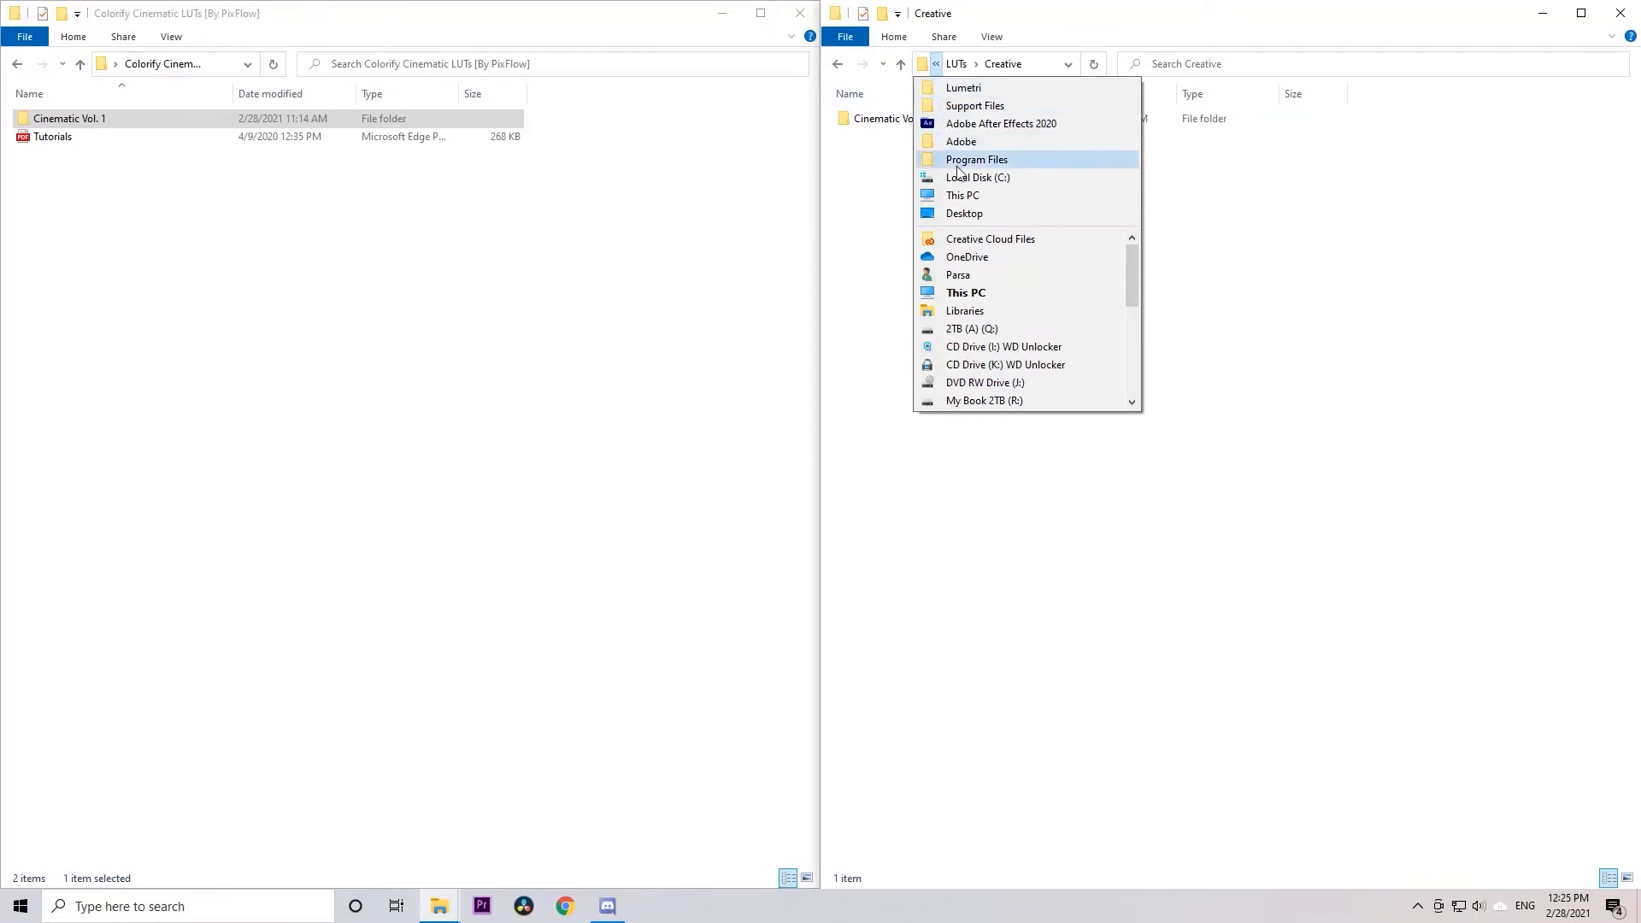
left_click(949, 177)
left_click(94, 118)
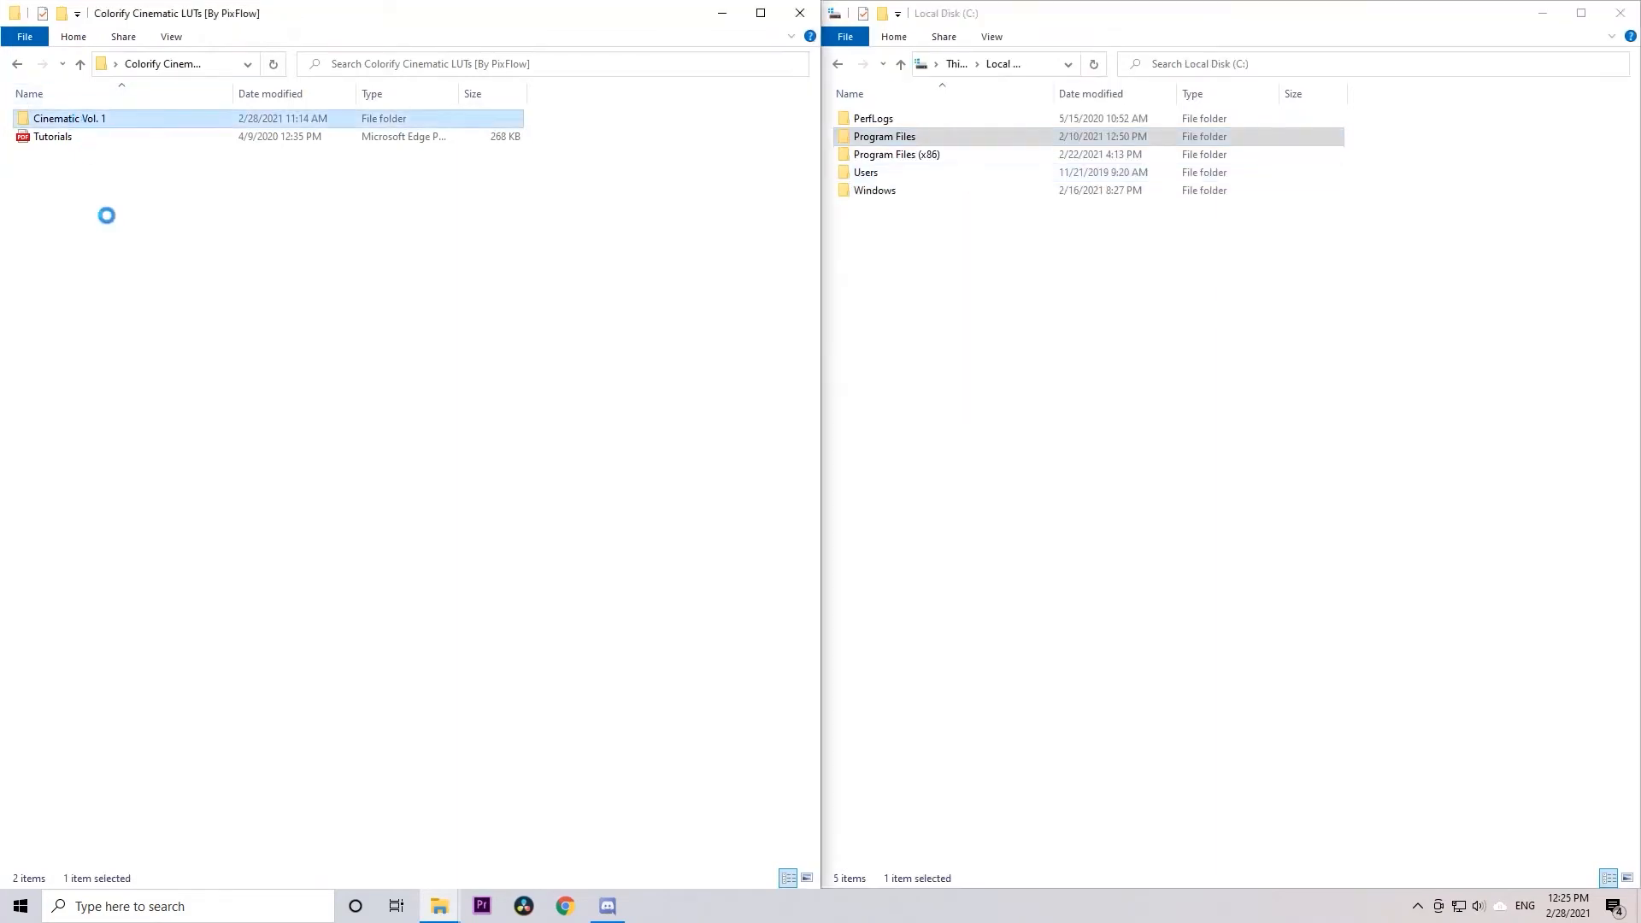
key("shift+F10")
left_click(119, 515)
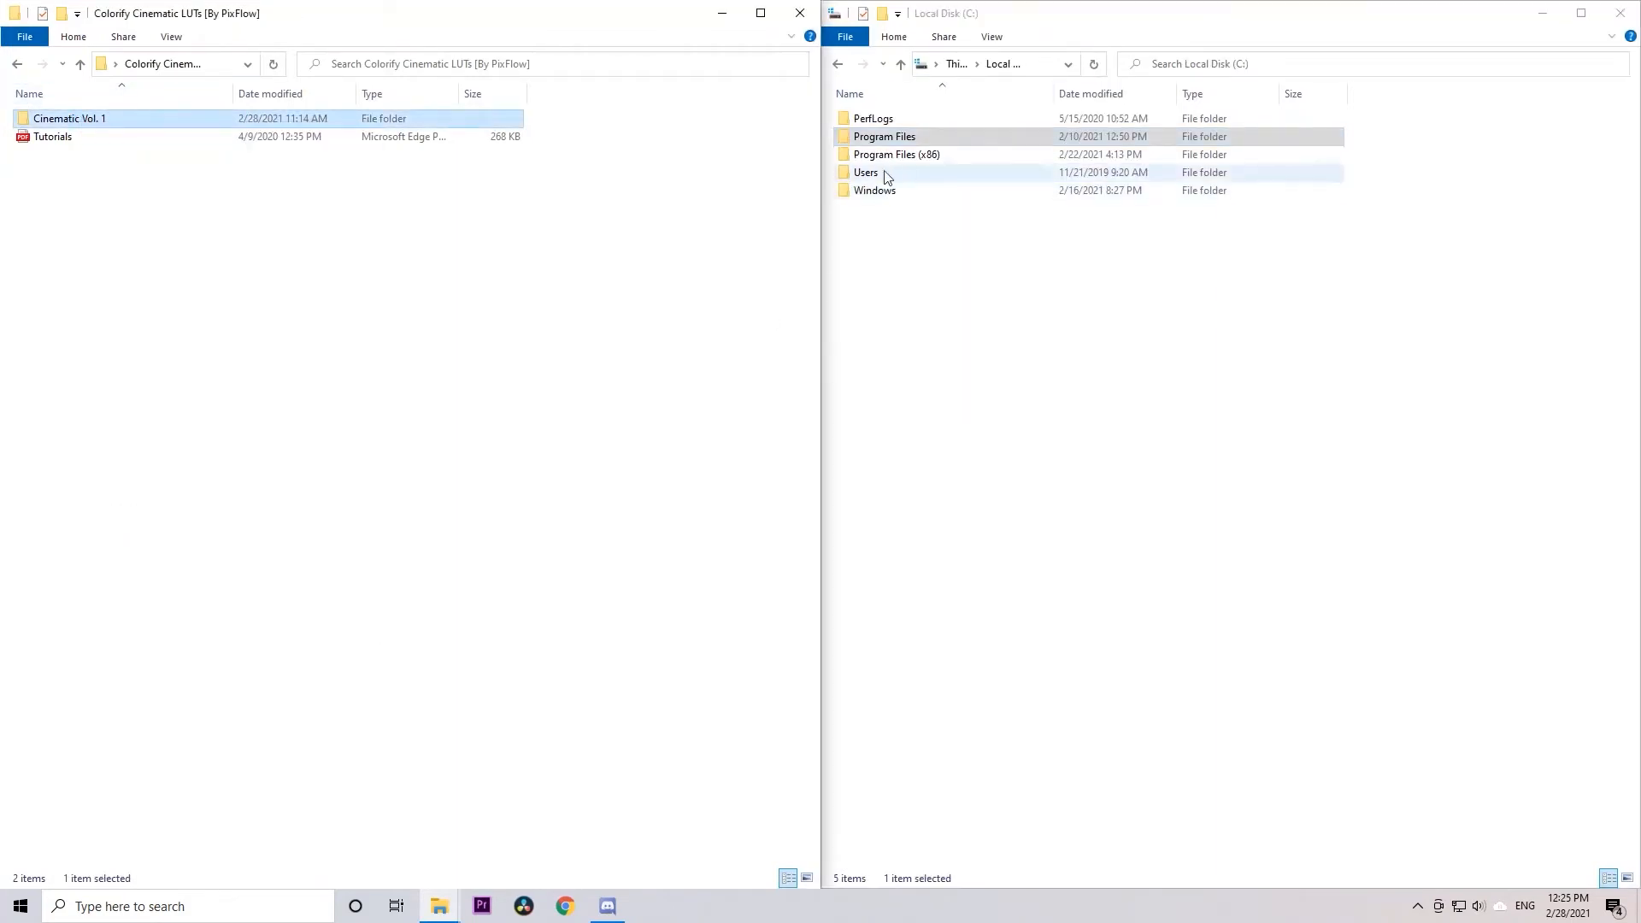
Open Photoshop's LUT folder at Program Files\Adobe\Adobe Photoshop 2020\Presets\3DLUTs
double_click(881, 139)
left_click(878, 124)
double_click(879, 122)
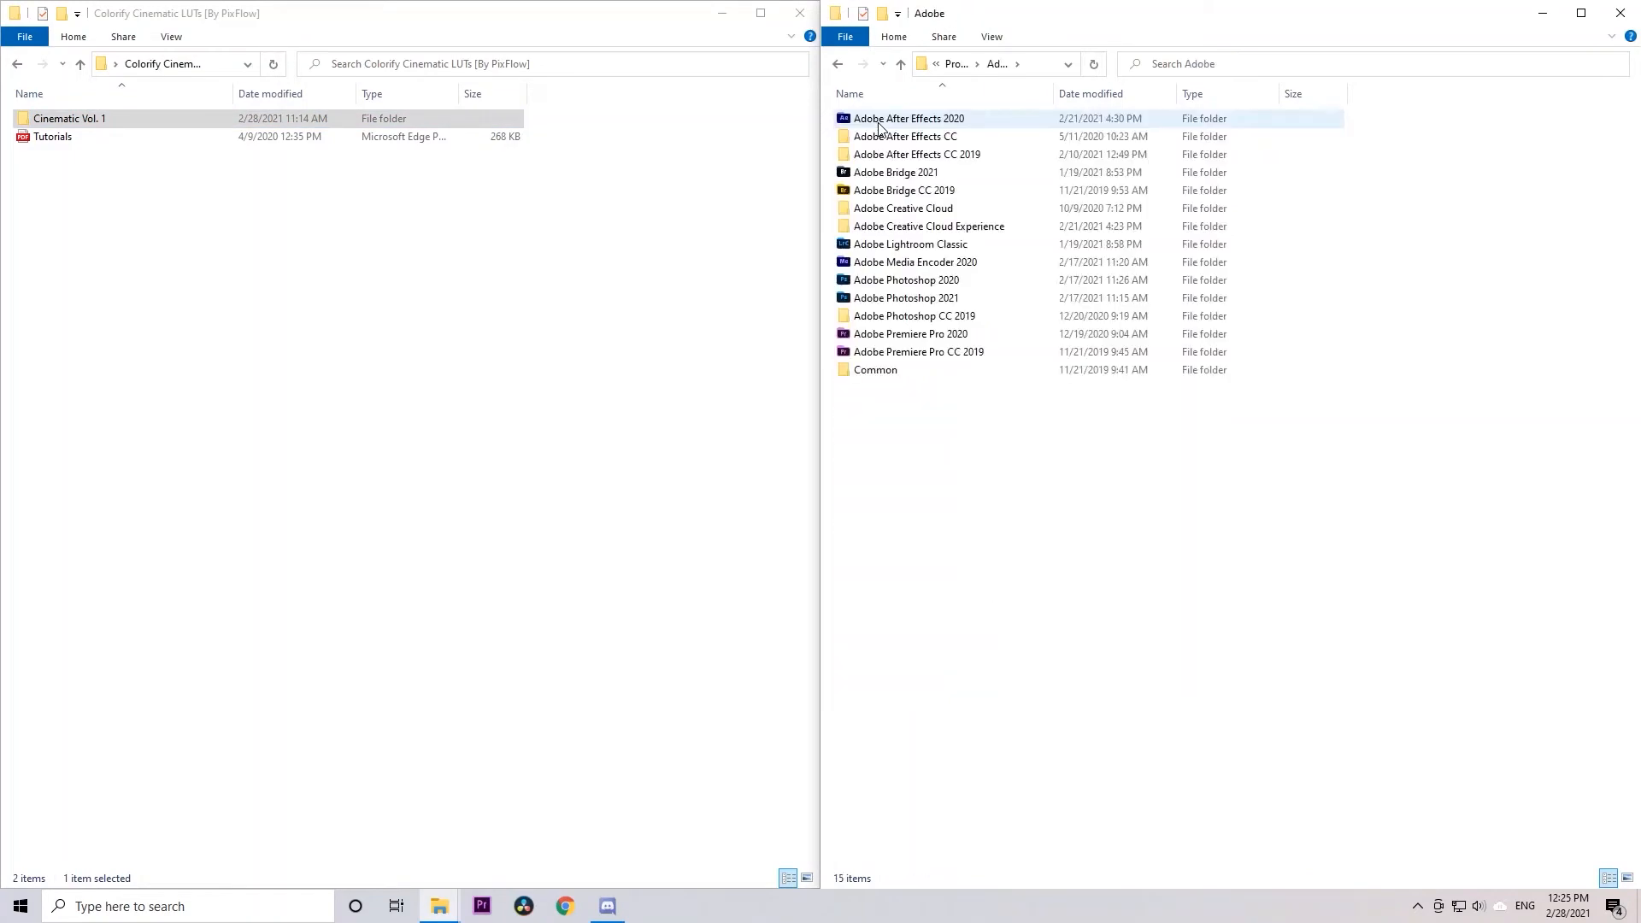
double_click(893, 282)
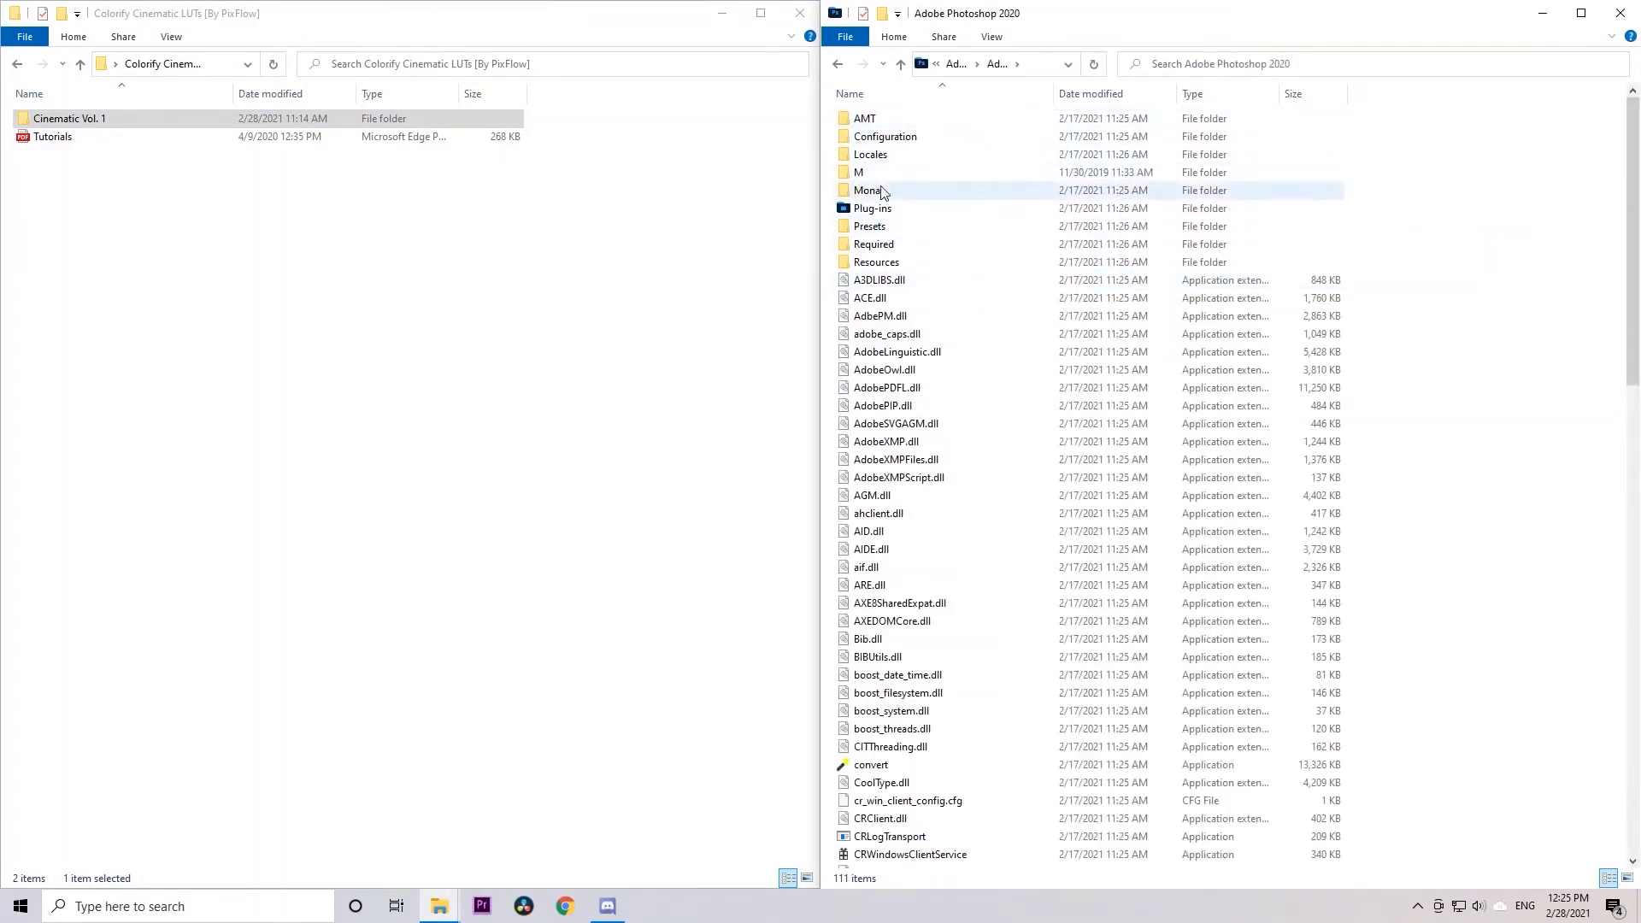
left_click(897, 229)
double_click(897, 227)
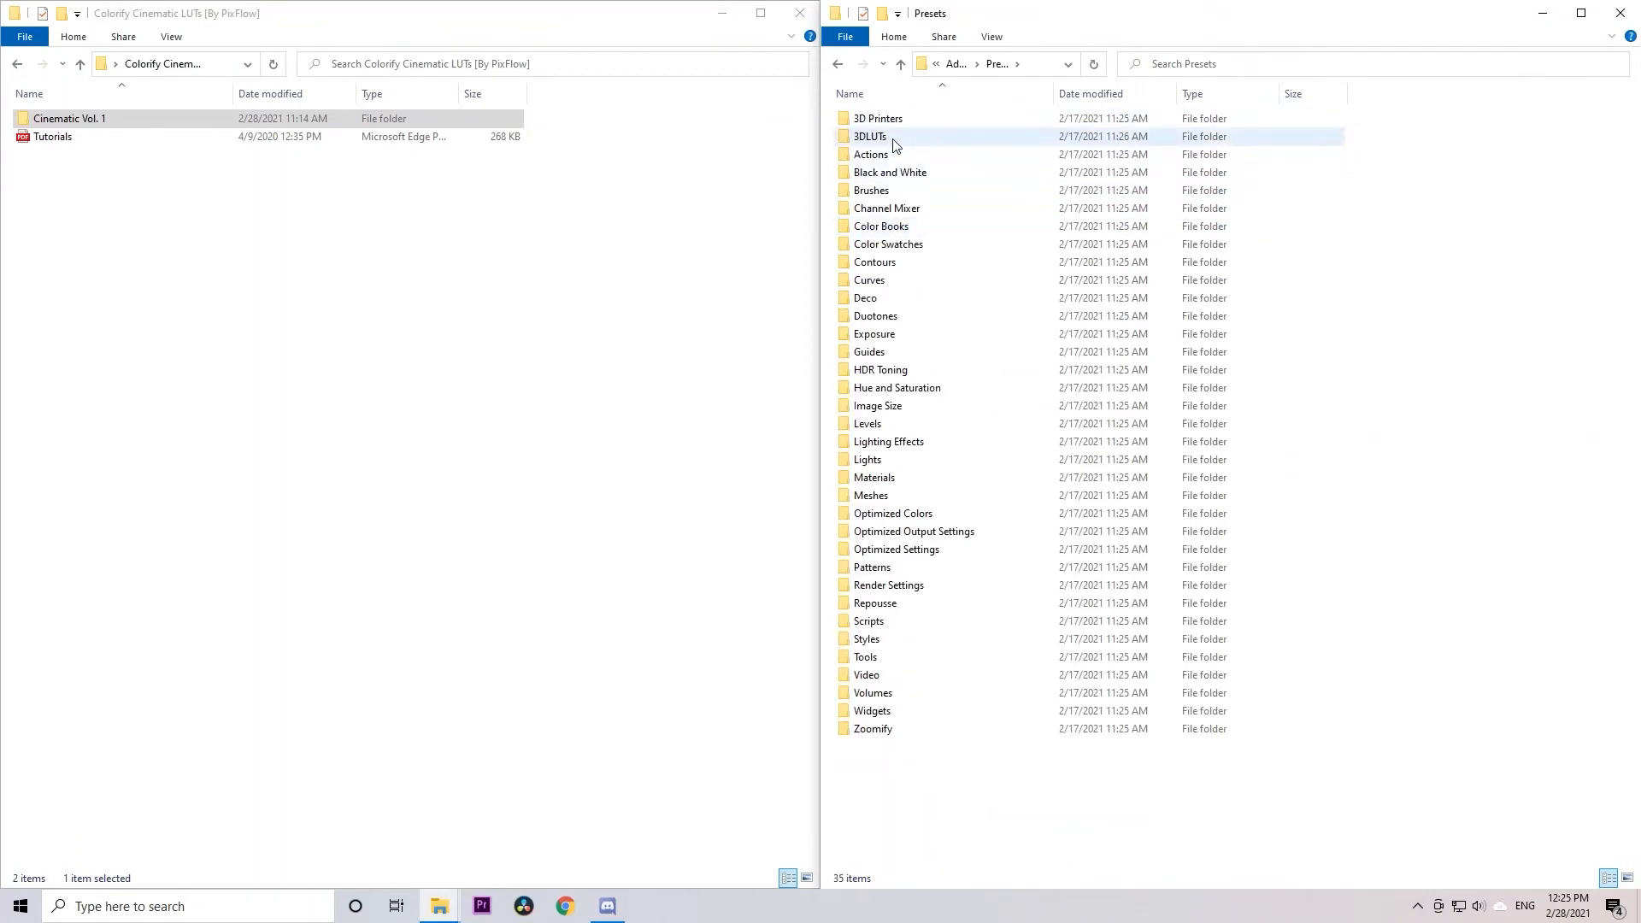
double_click(889, 136)
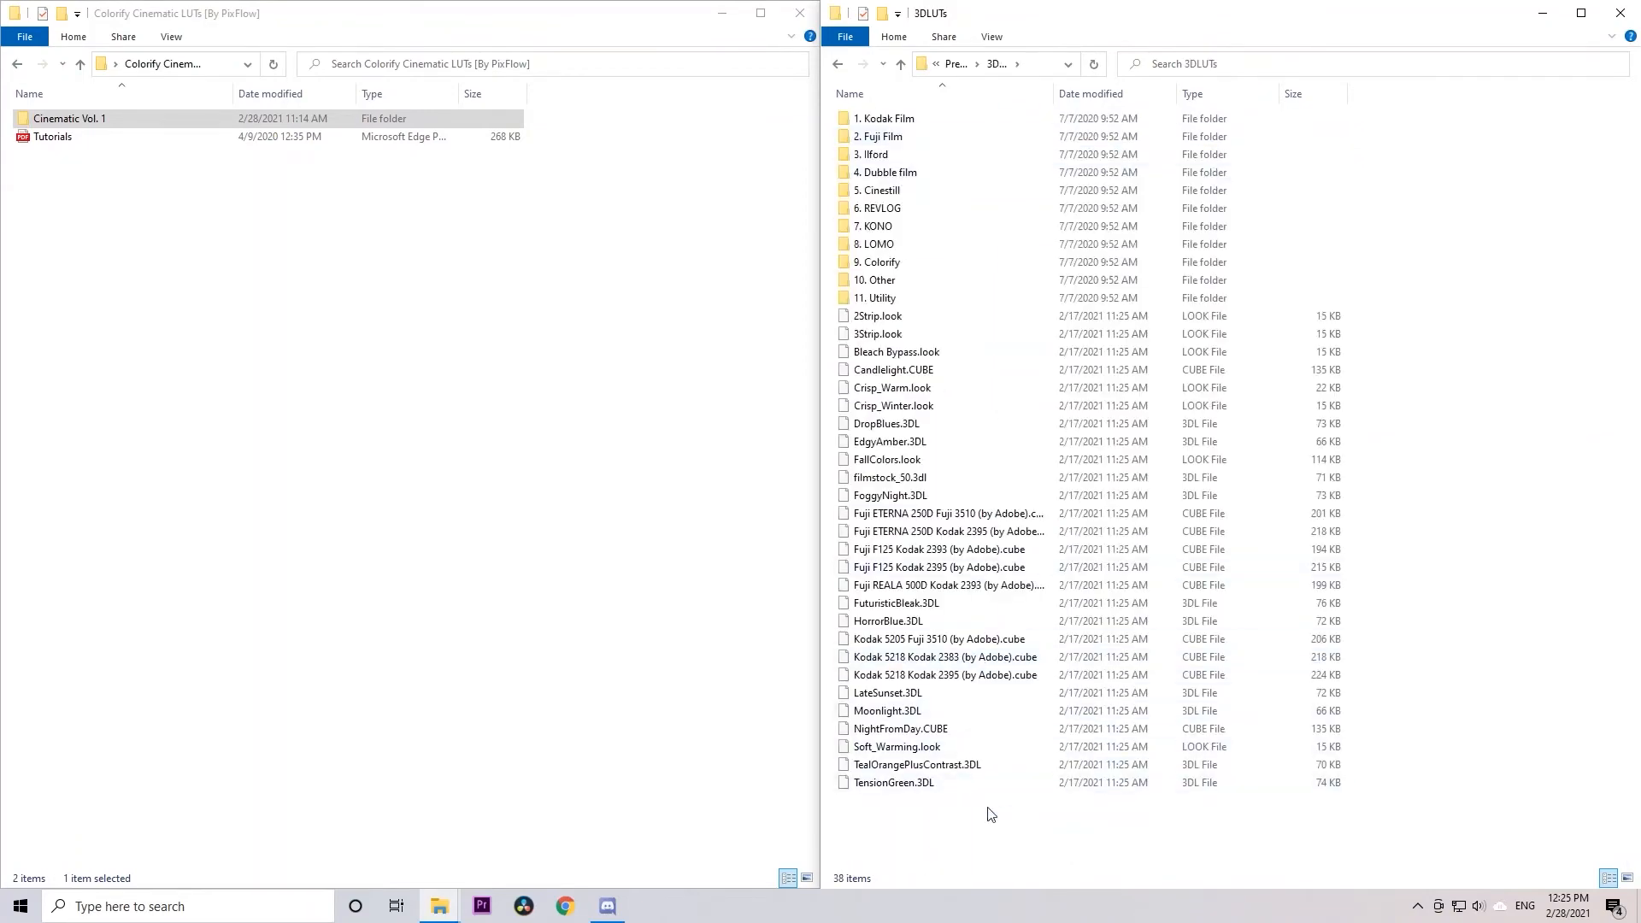
Permanently delete all existing items from the 3DLUTs folder, granting administrator permission for all of them
key("ctrl+a")
key("shift+Delete")
key("Return")
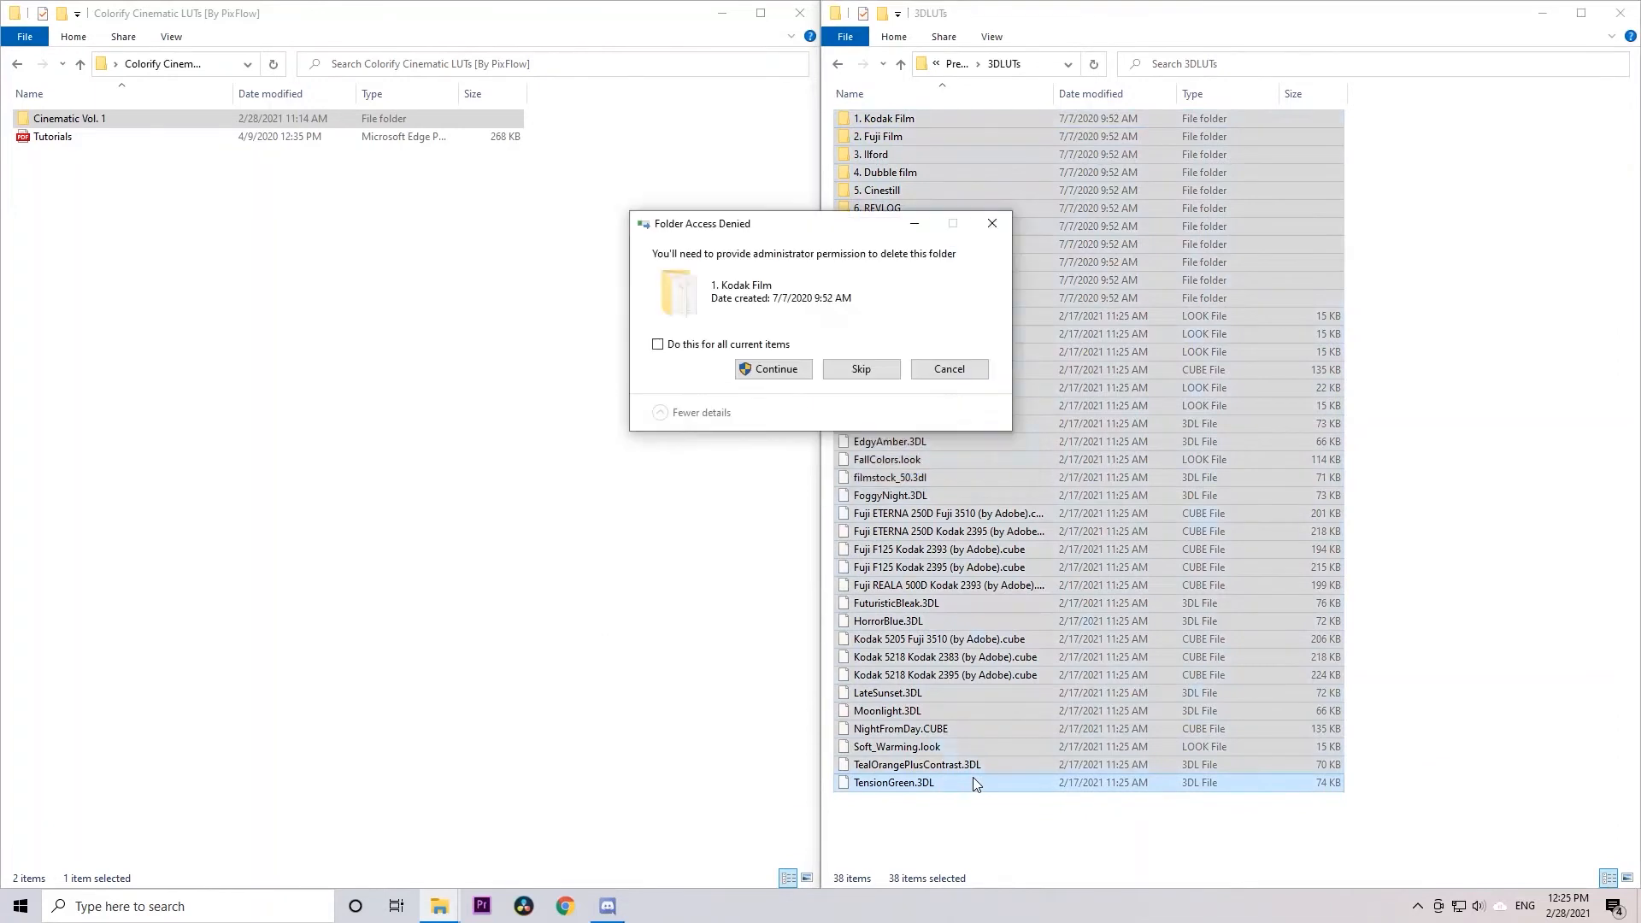
left_click(753, 368)
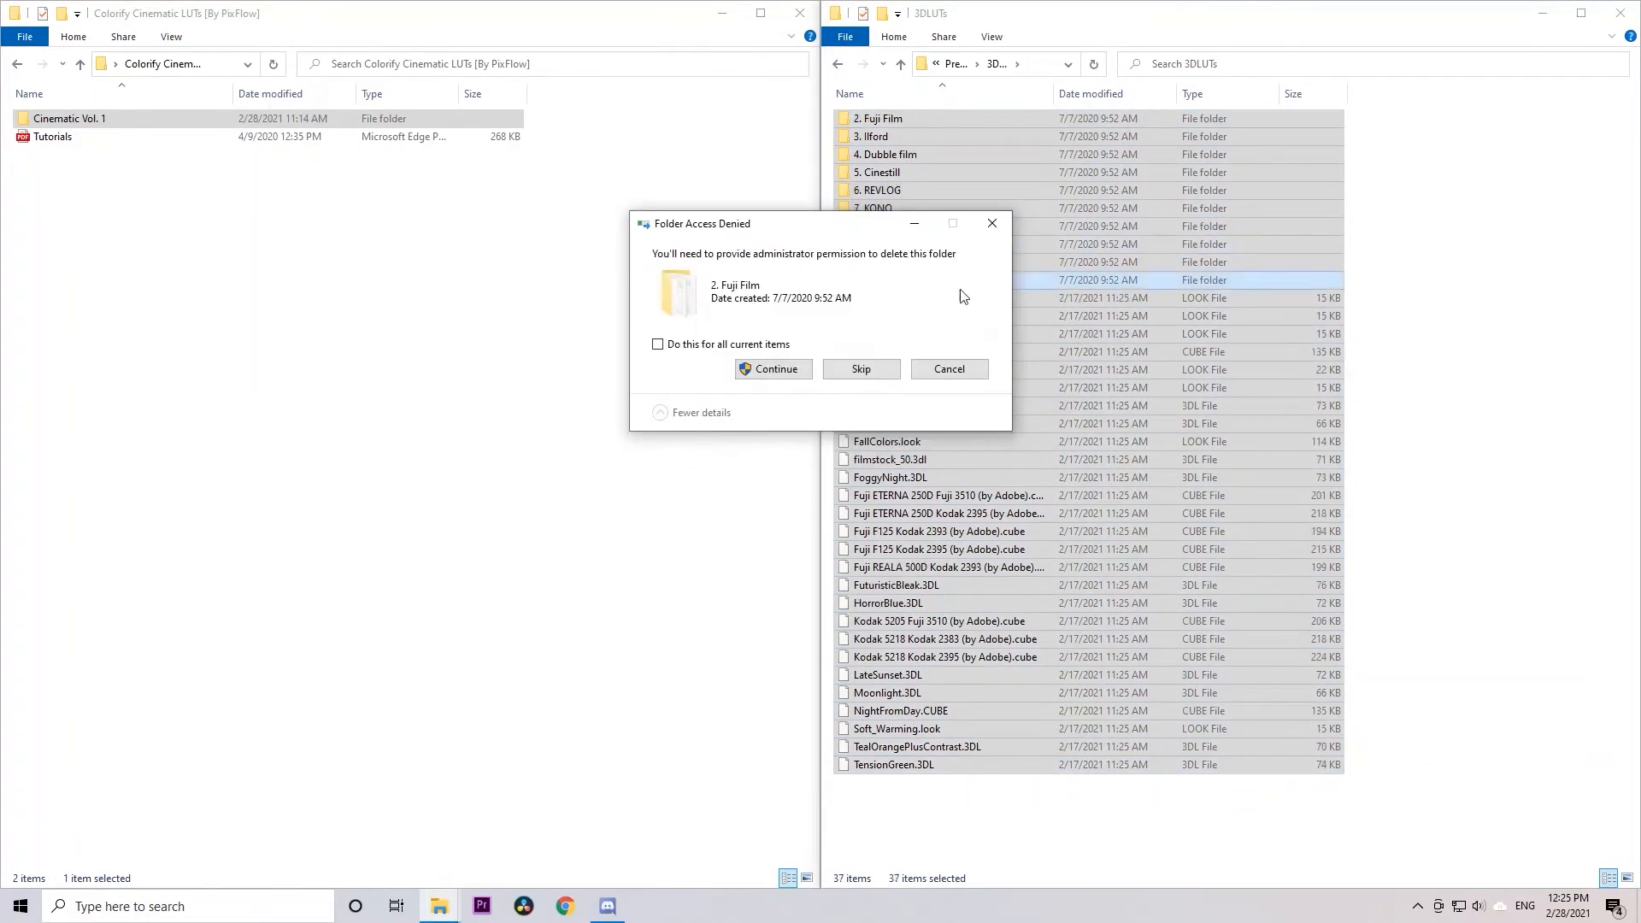
left_click(712, 345)
left_click(773, 368)
Paste the copied Cinematic Vol. 1 folder into Photoshop's 3DLUTs folder with administrator permission
right_click(1155, 271)
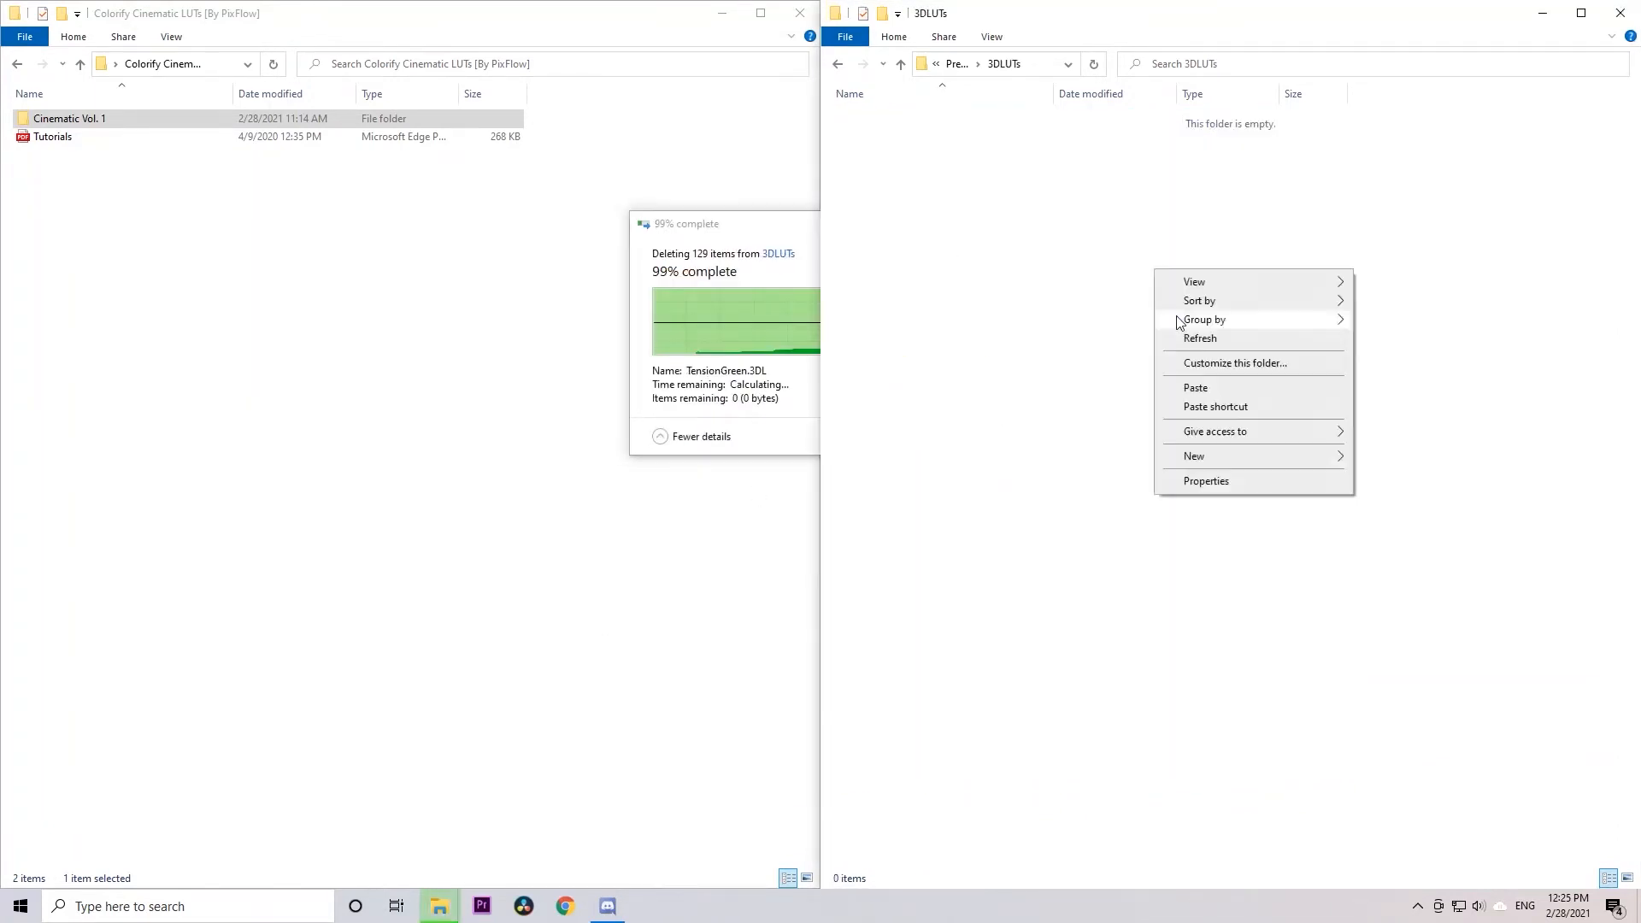
left_click(1195, 388)
left_click(754, 517)
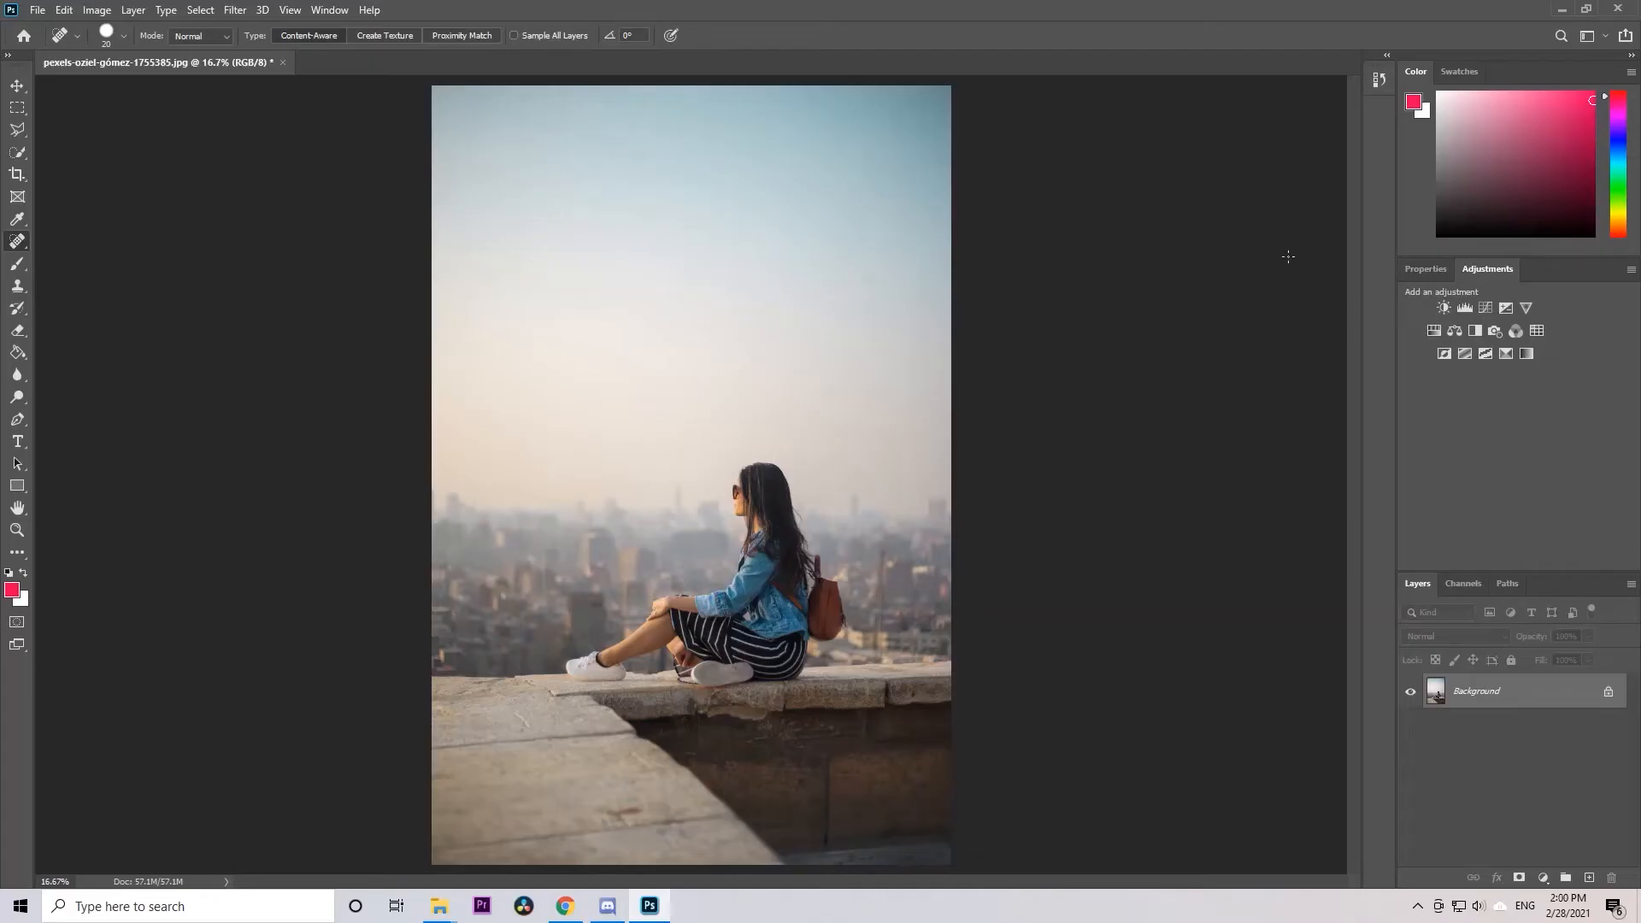
In Photoshop, add a Color Lookup adjustment layer above the portrait and load Cinematic - LOG - Vol 1 (1).cube as its 3D LUT
left_click(1422, 269)
left_click(1489, 270)
left_click(1536, 332)
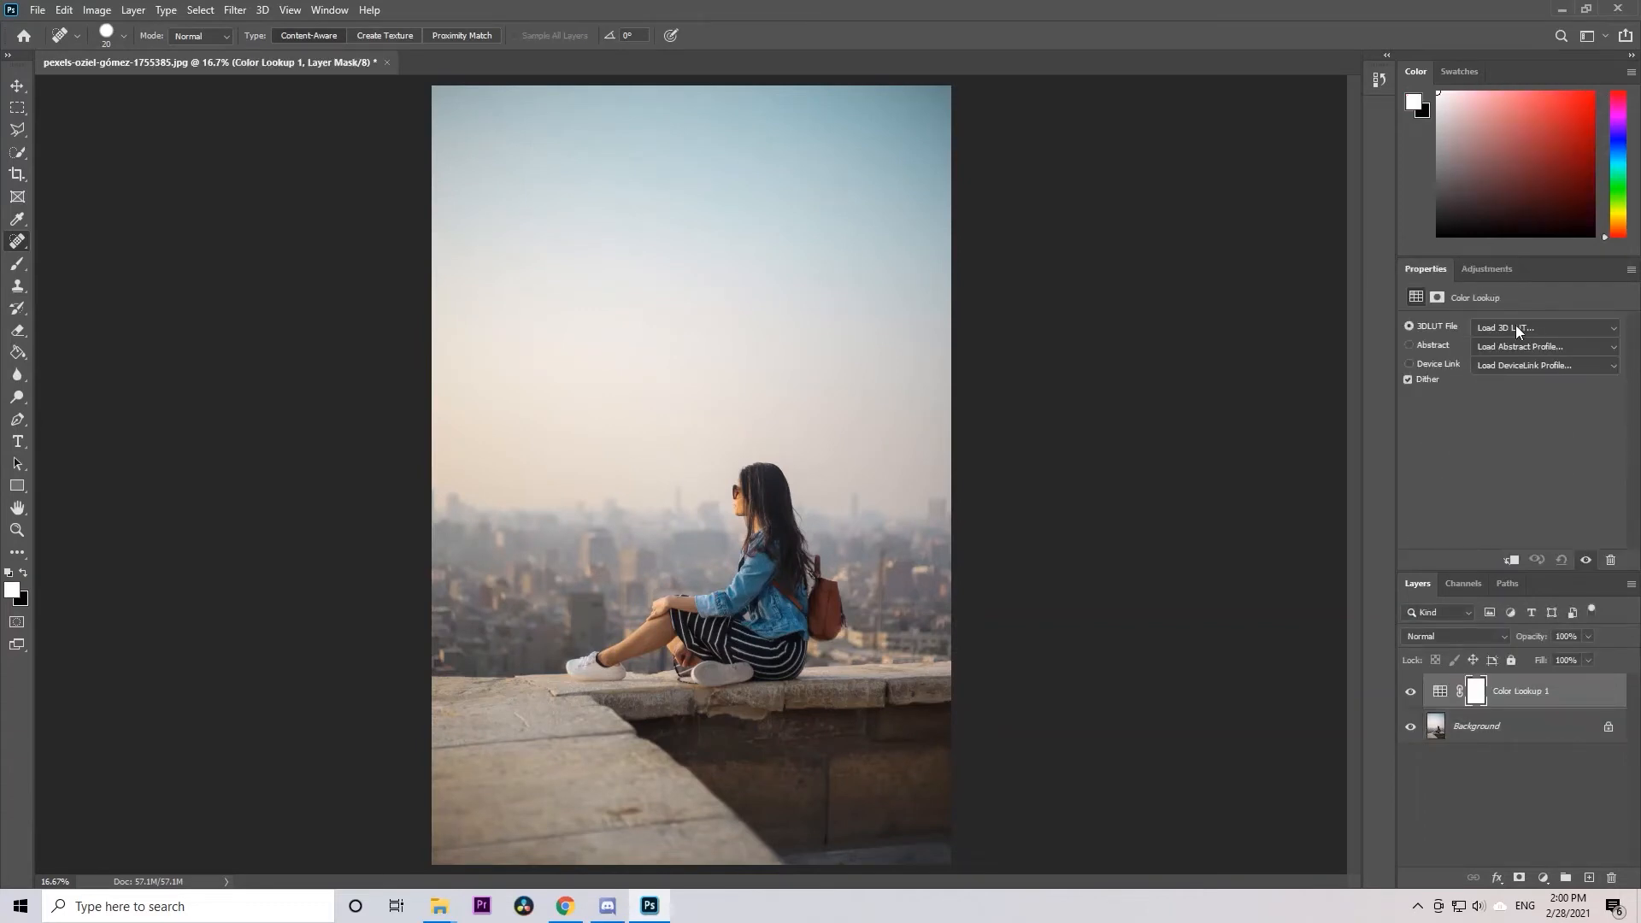
left_click(1514, 329)
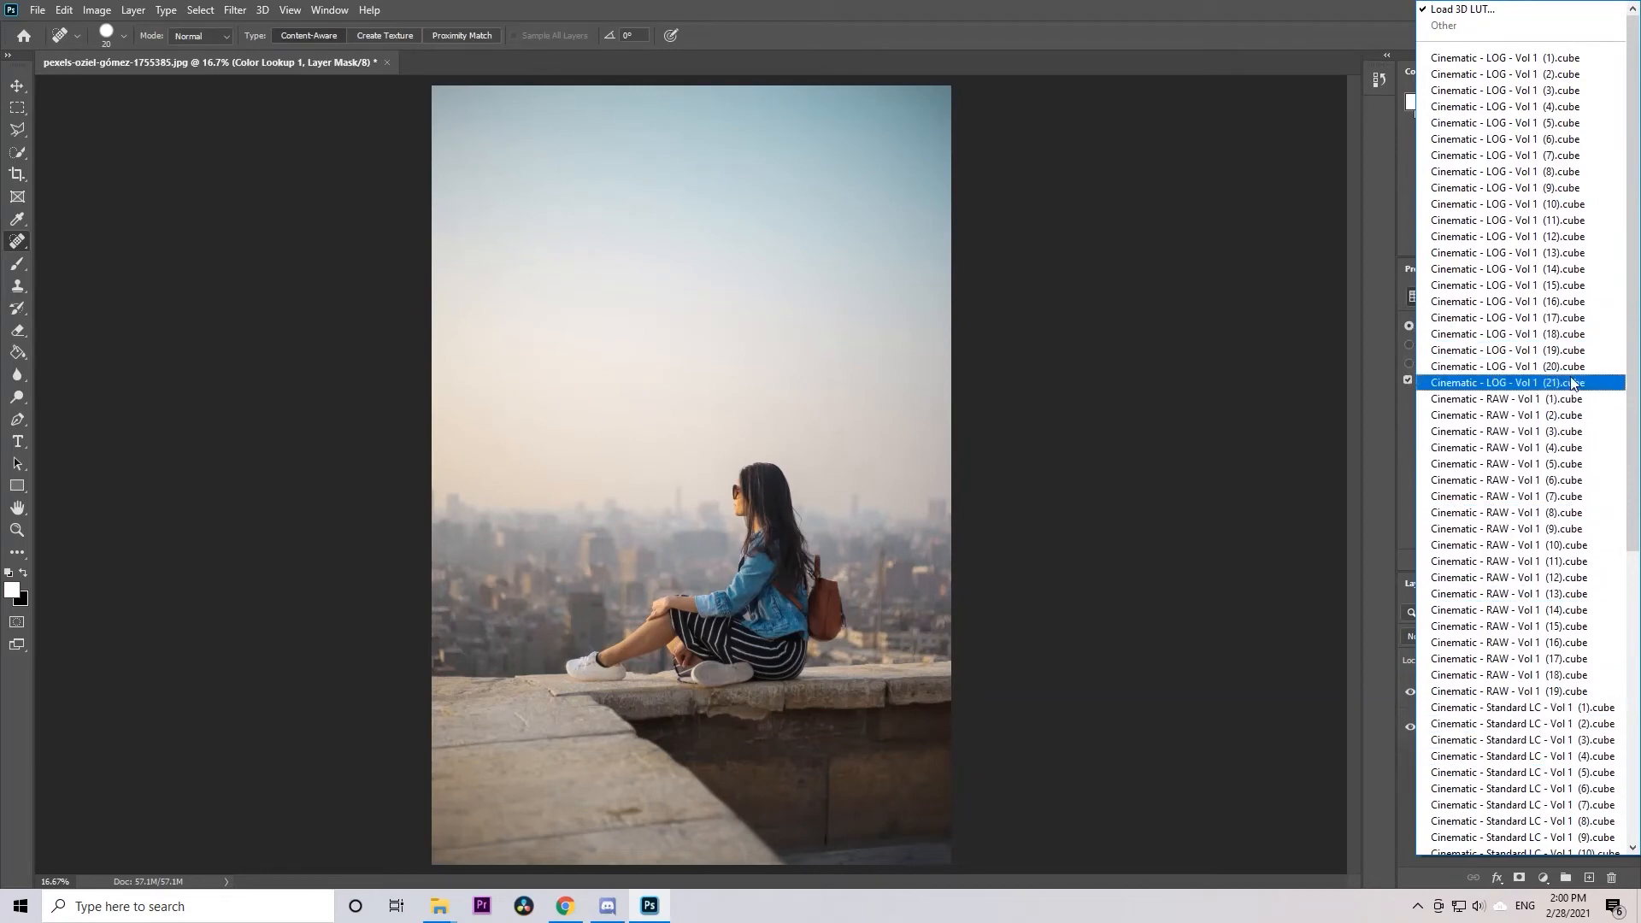
left_click(1487, 58)
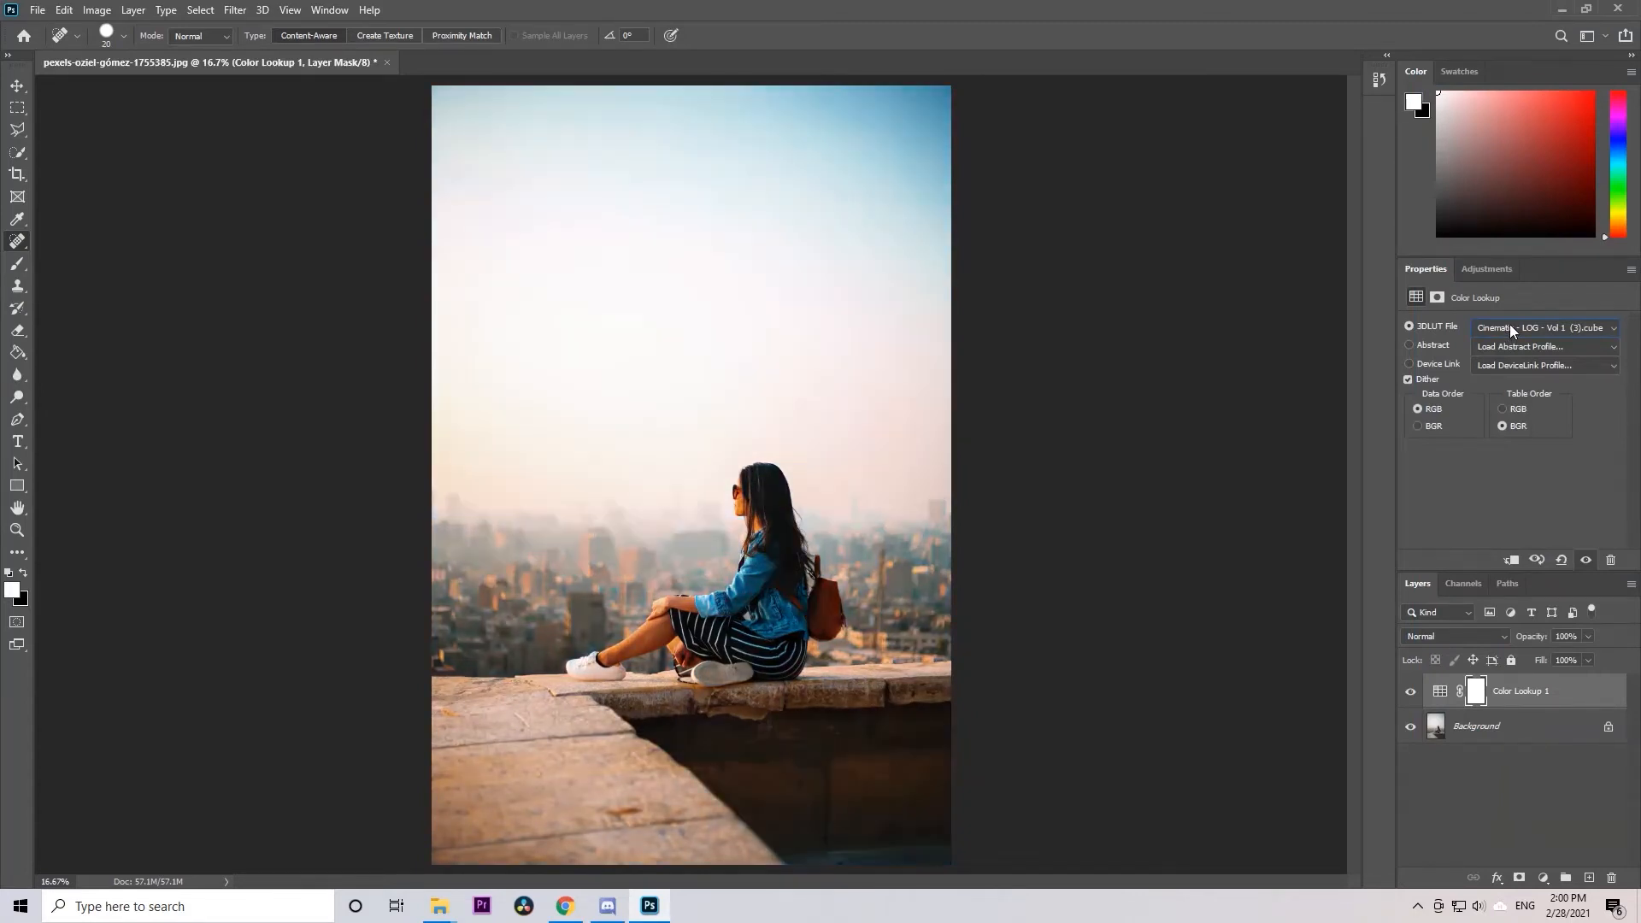
Cycle the Color Lookup layer through the following Cinematic LOG LUTs up to Cinematic - LOG - Vol 1 (14)
key("Down")
key("Down")
key("Down")
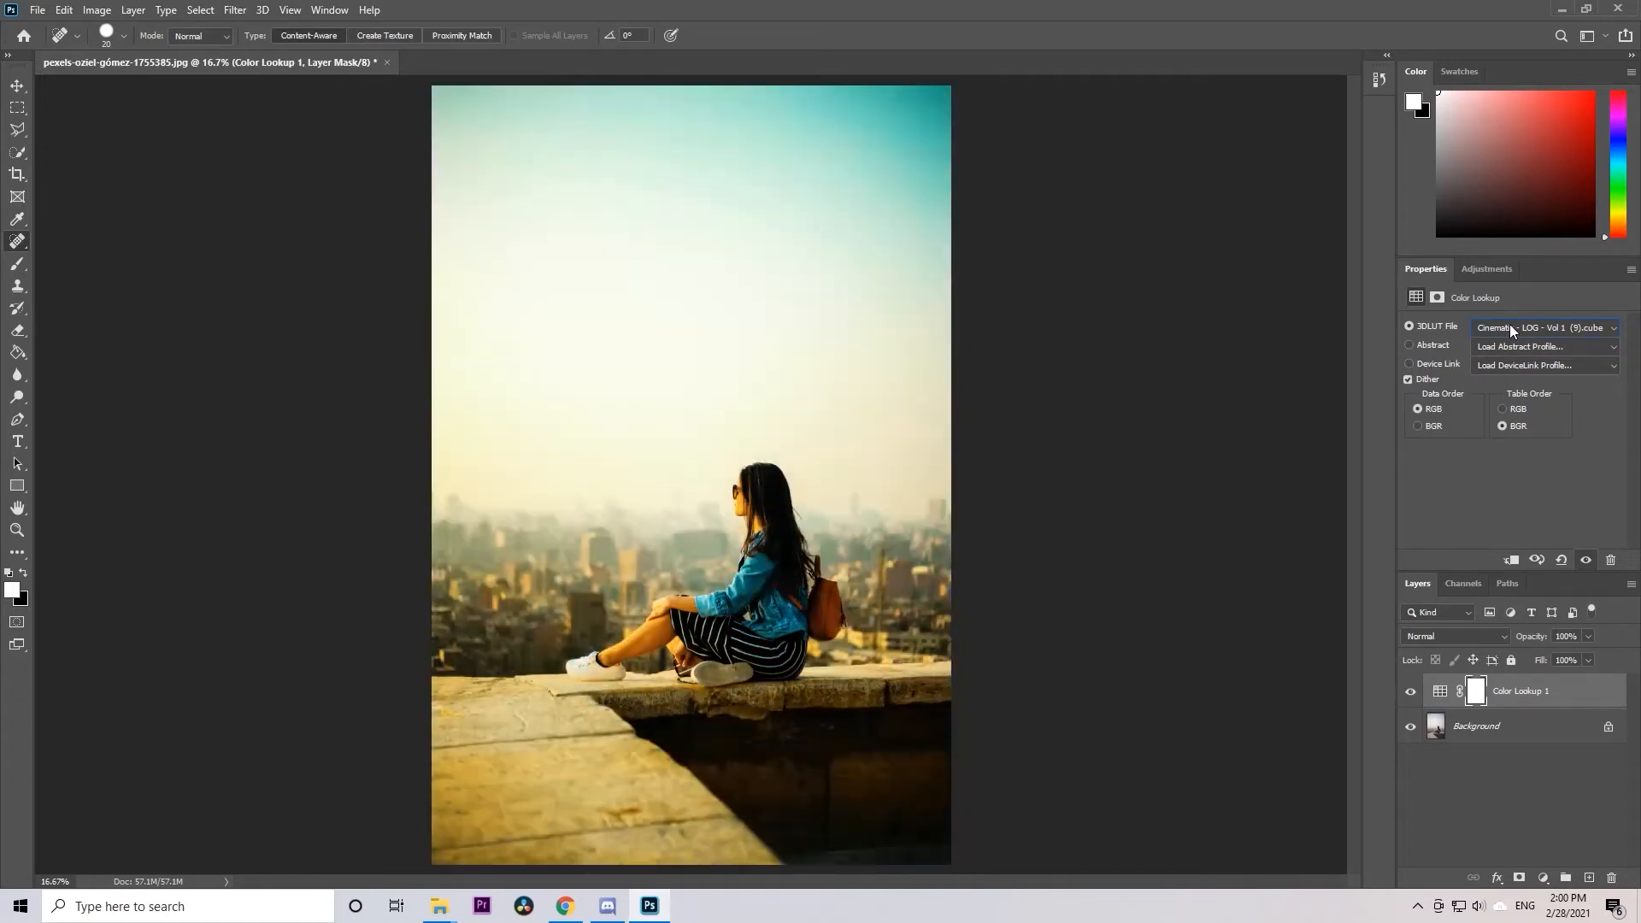
key("Down")
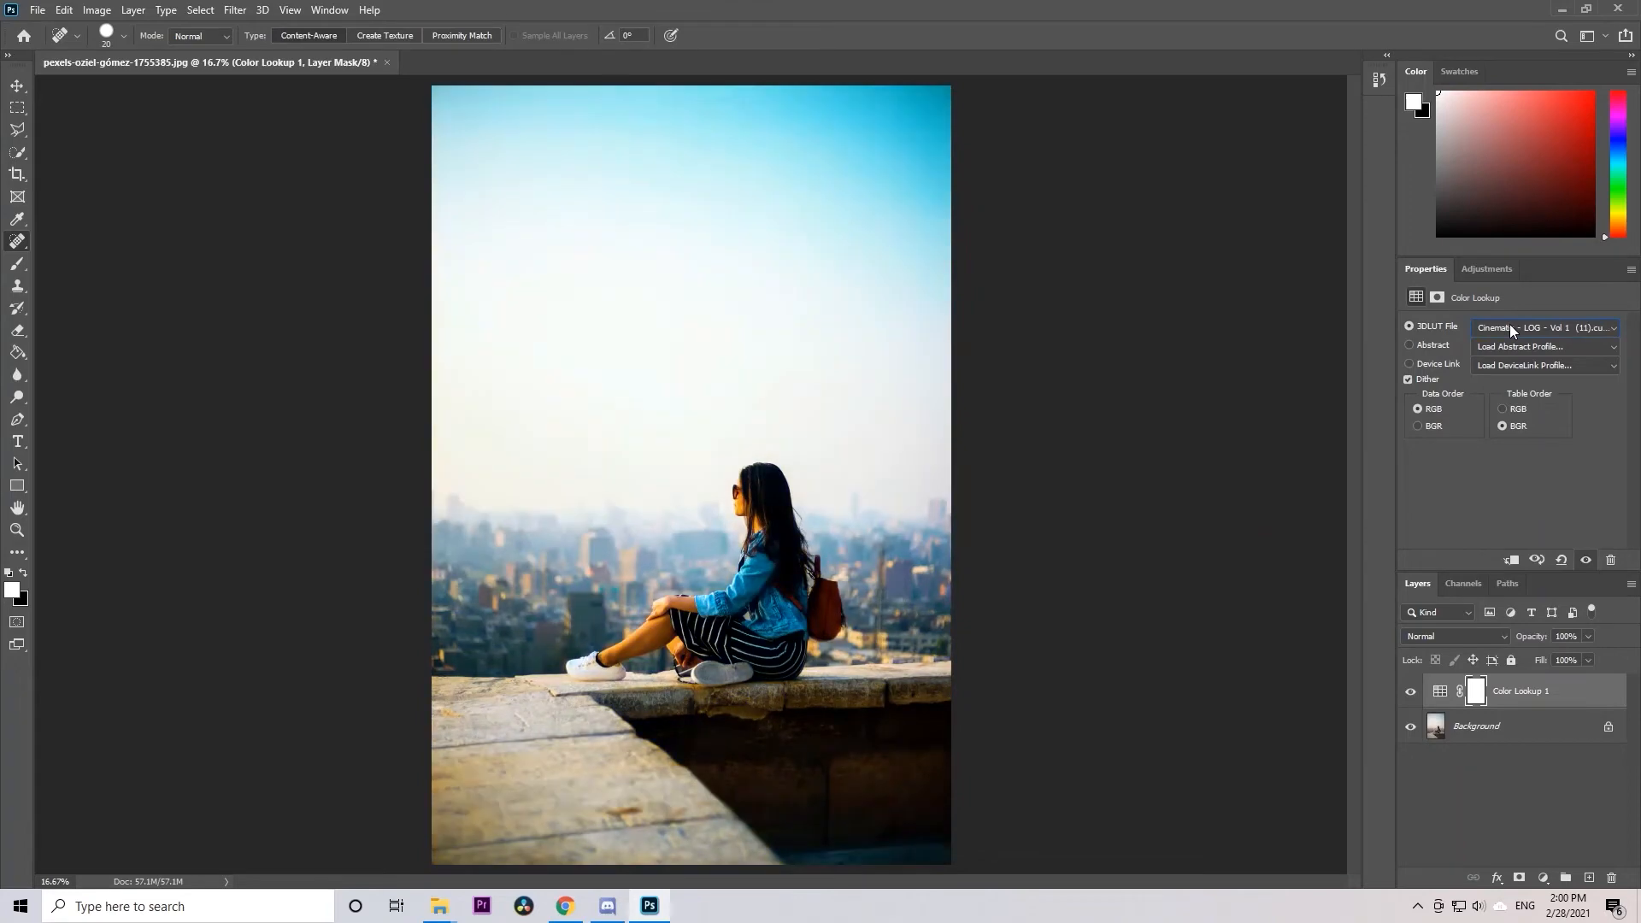
key("Down")
key("Down")
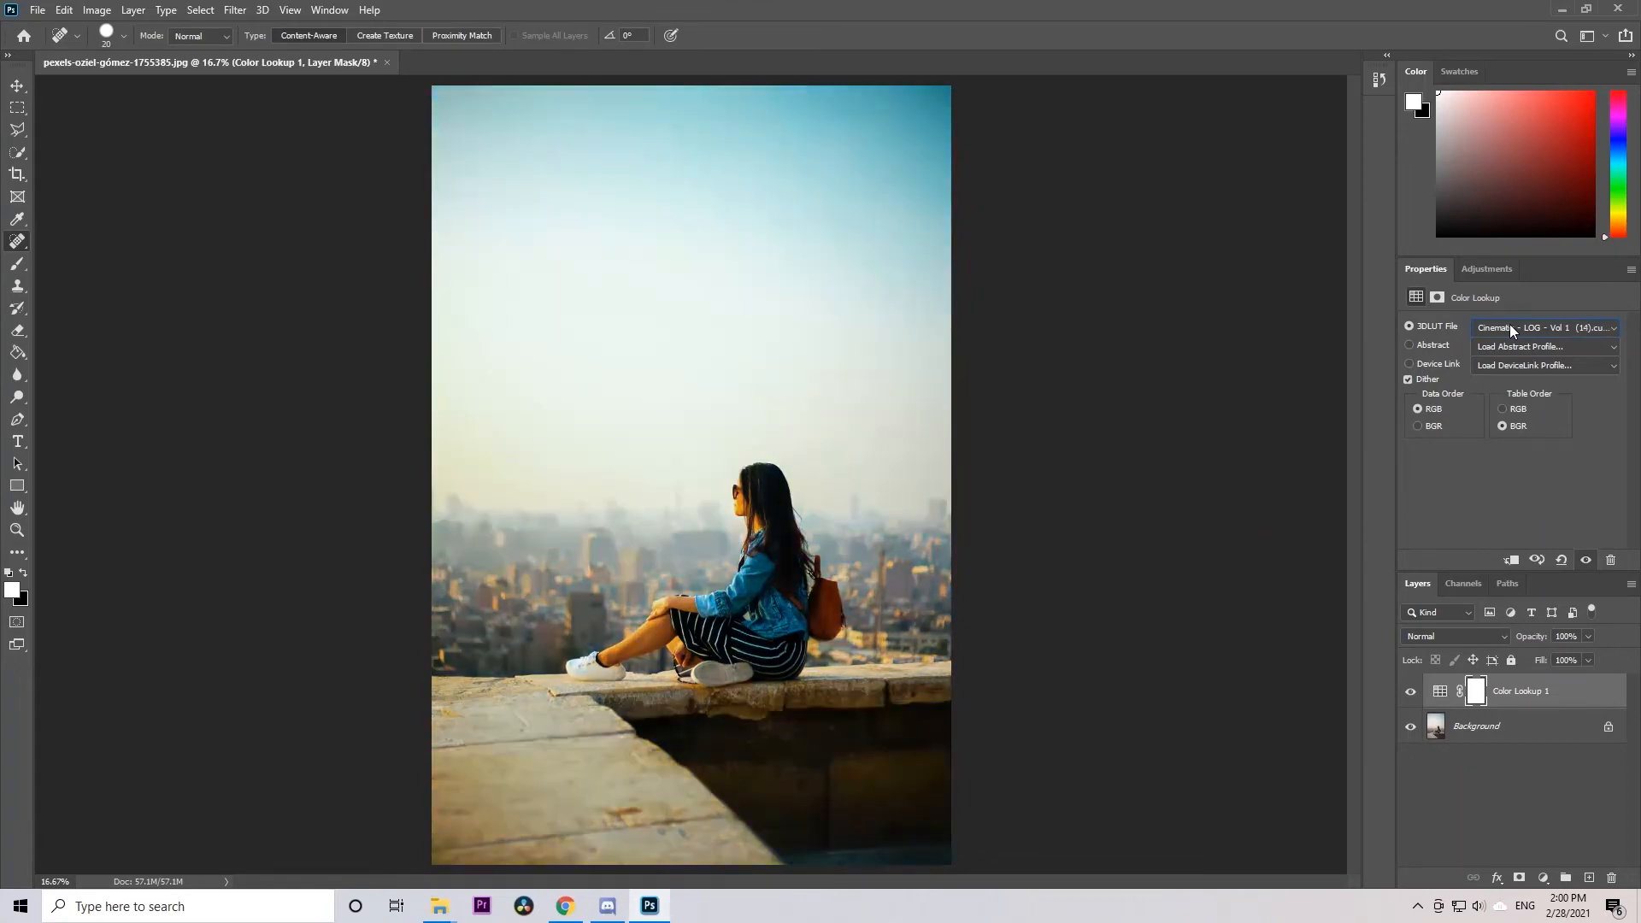
Change the Color Lookup layer's 3D LUT to Cinematic - Standard LC - Vol 1 (5).cube
left_click(1509, 328)
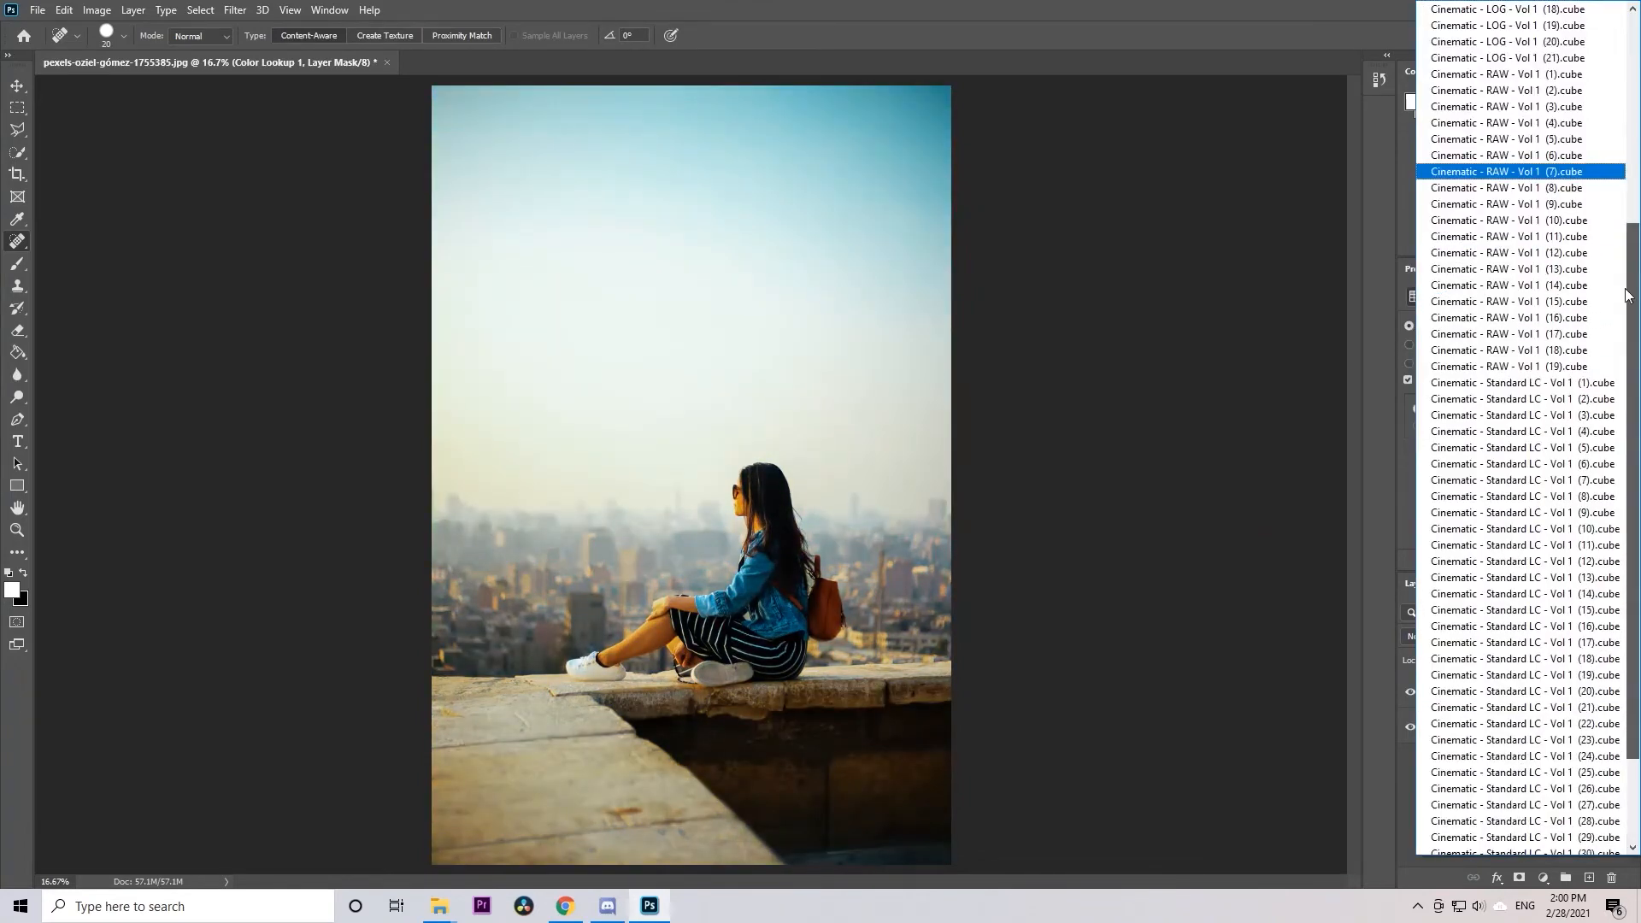
left_click_drag(1614, 354, 1610, 376)
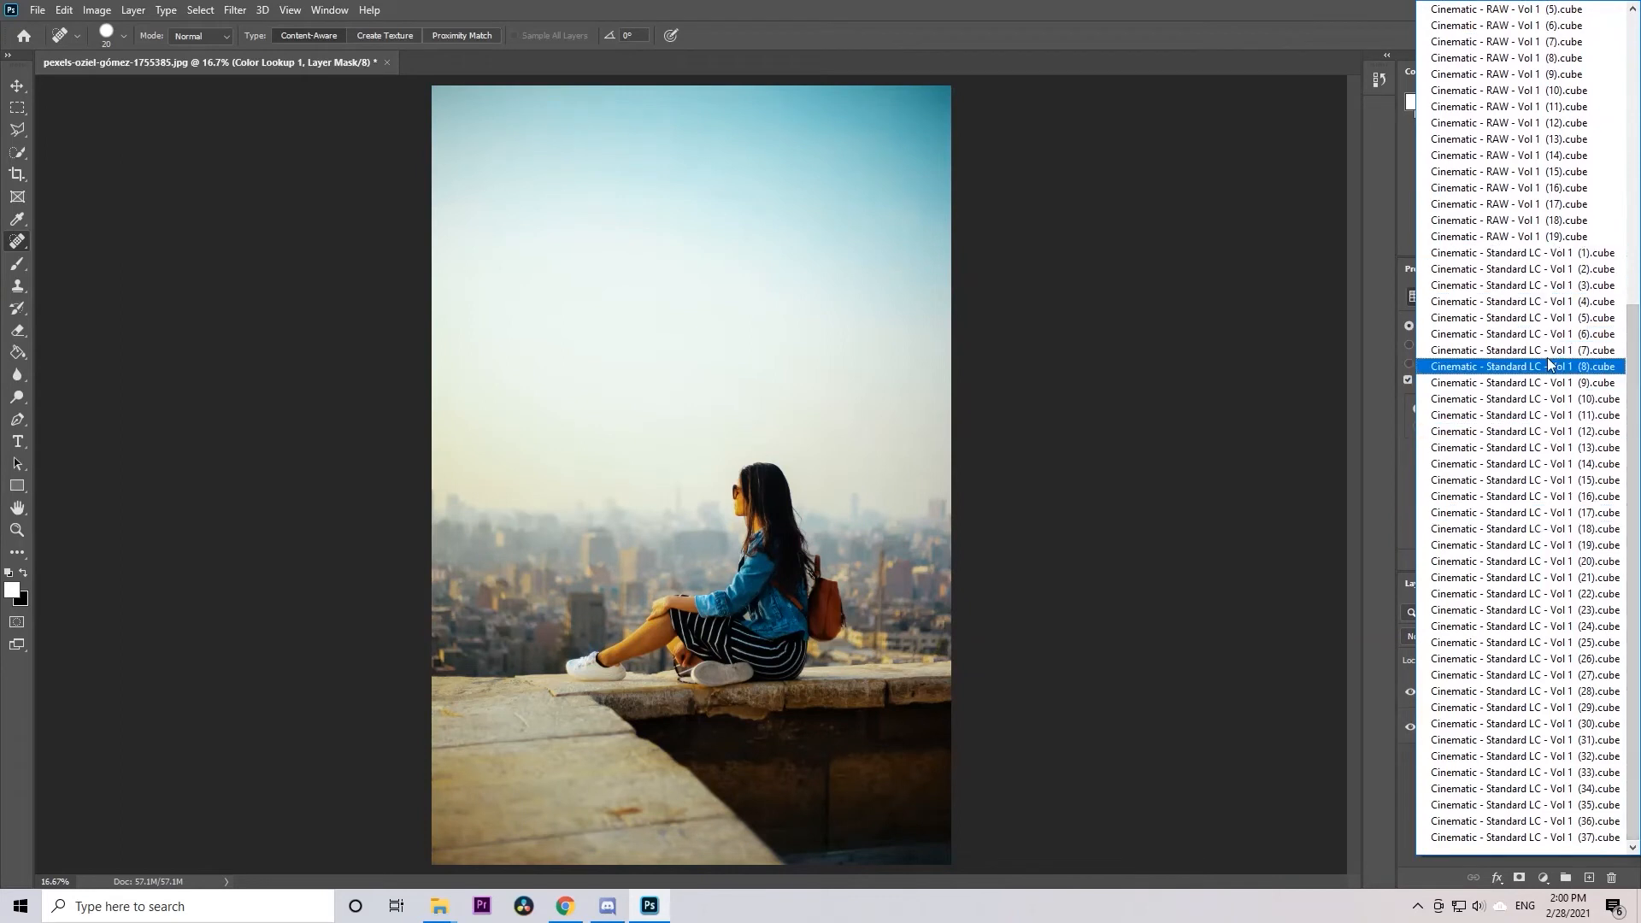
left_click(1552, 318)
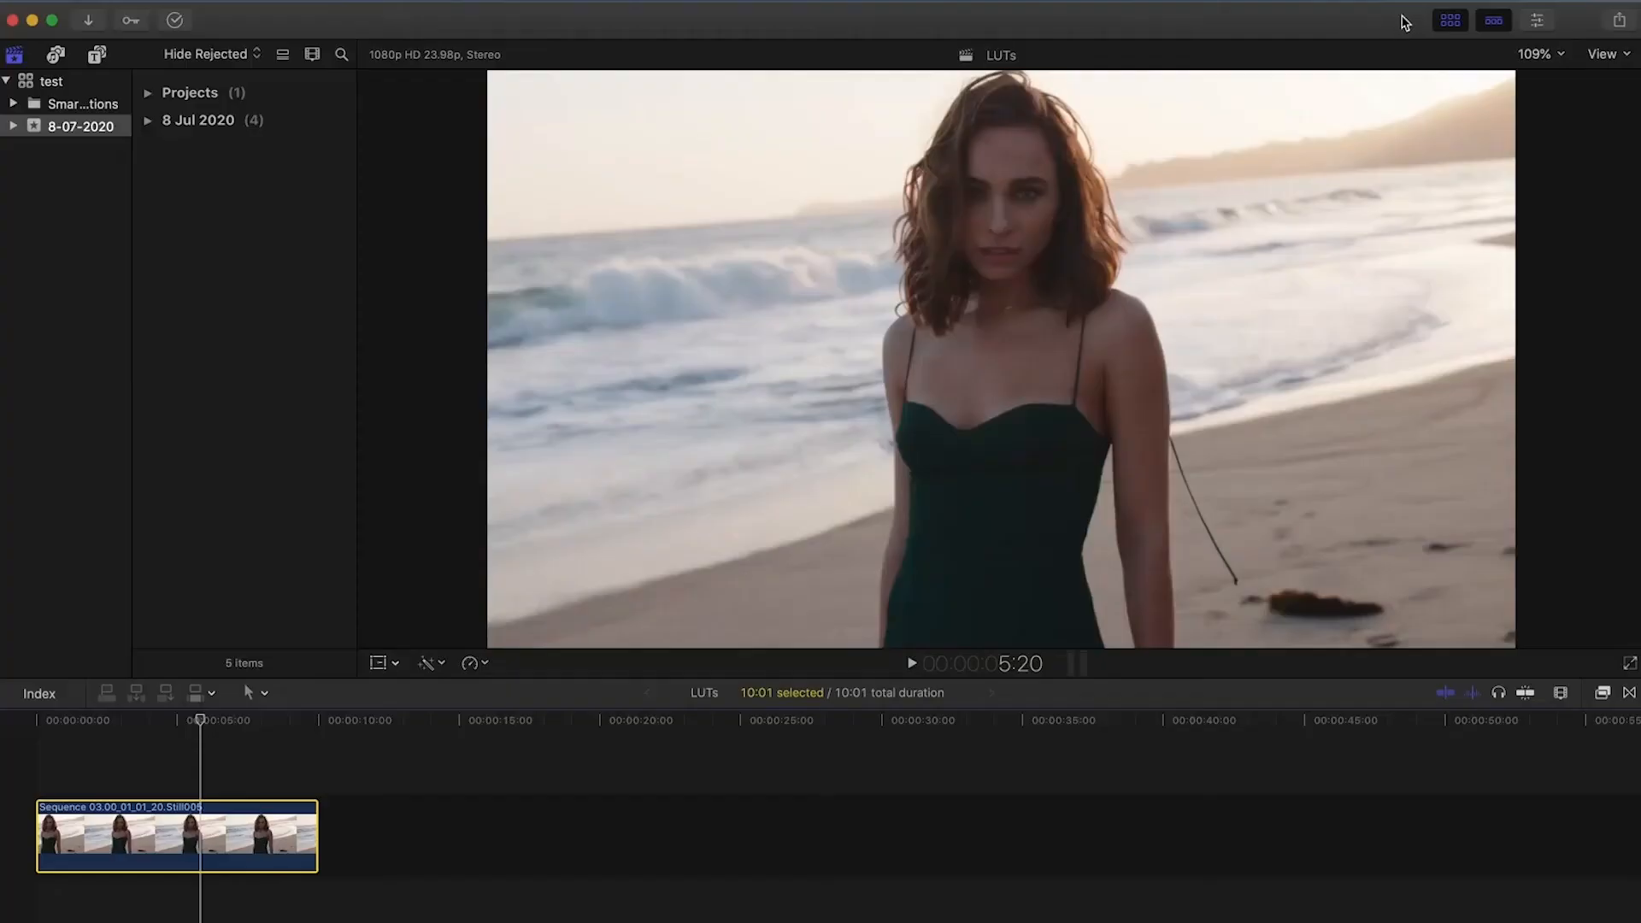
In Final Cut Pro, show the clip's inspector, find the Custom LUT effect by searching "custom", and apply it to the timeline clip
left_click(1536, 21)
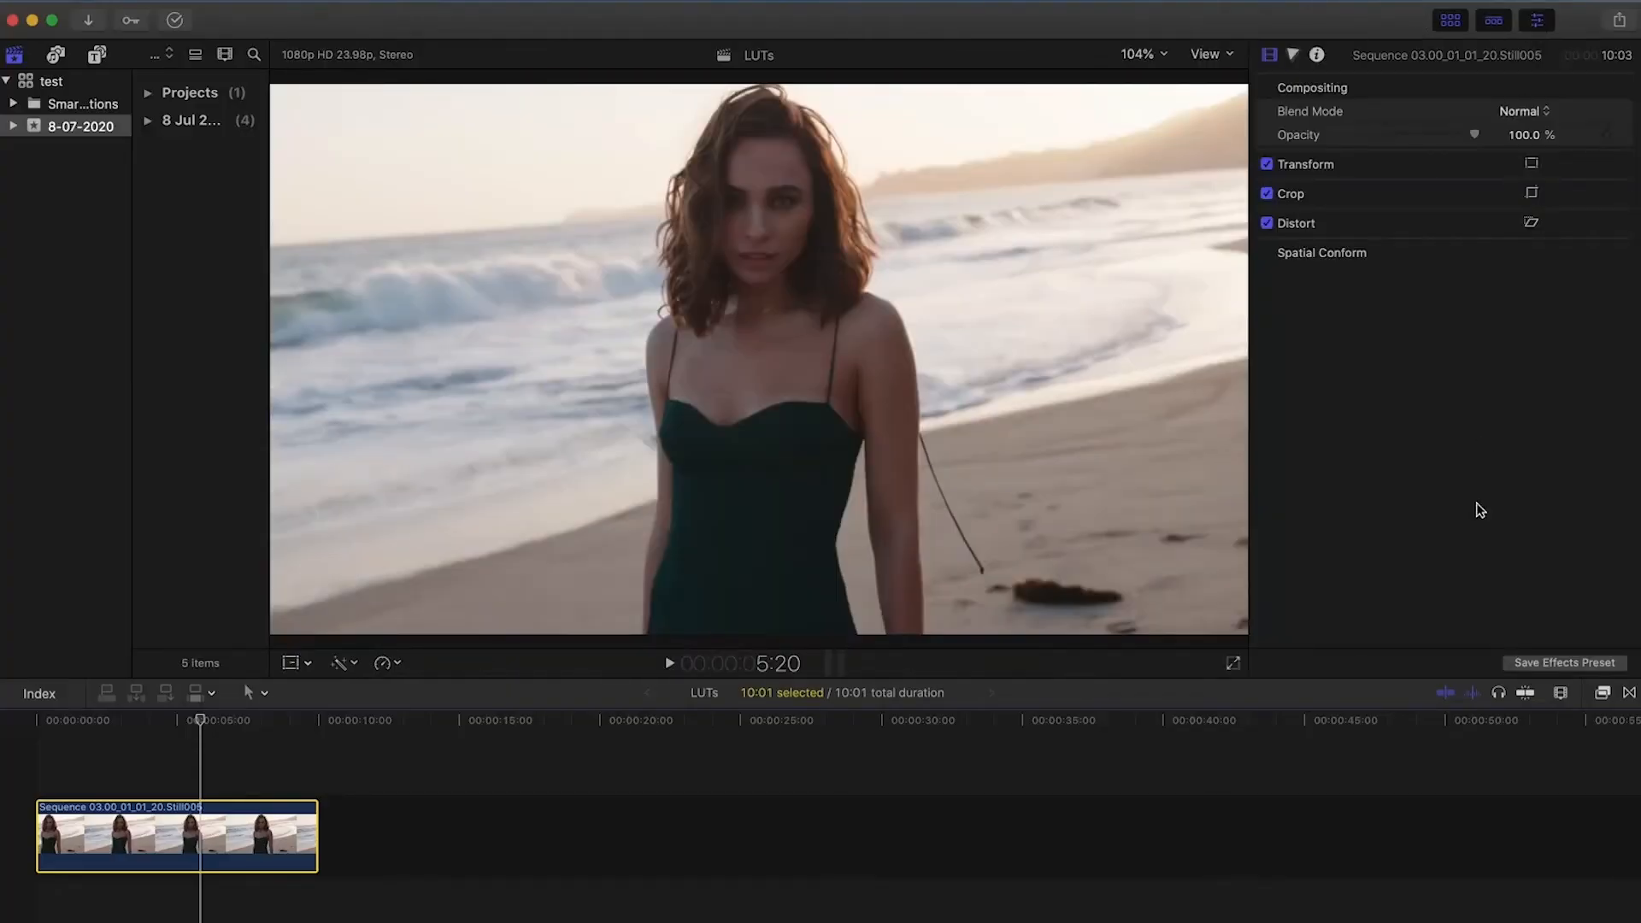
left_click(1604, 694)
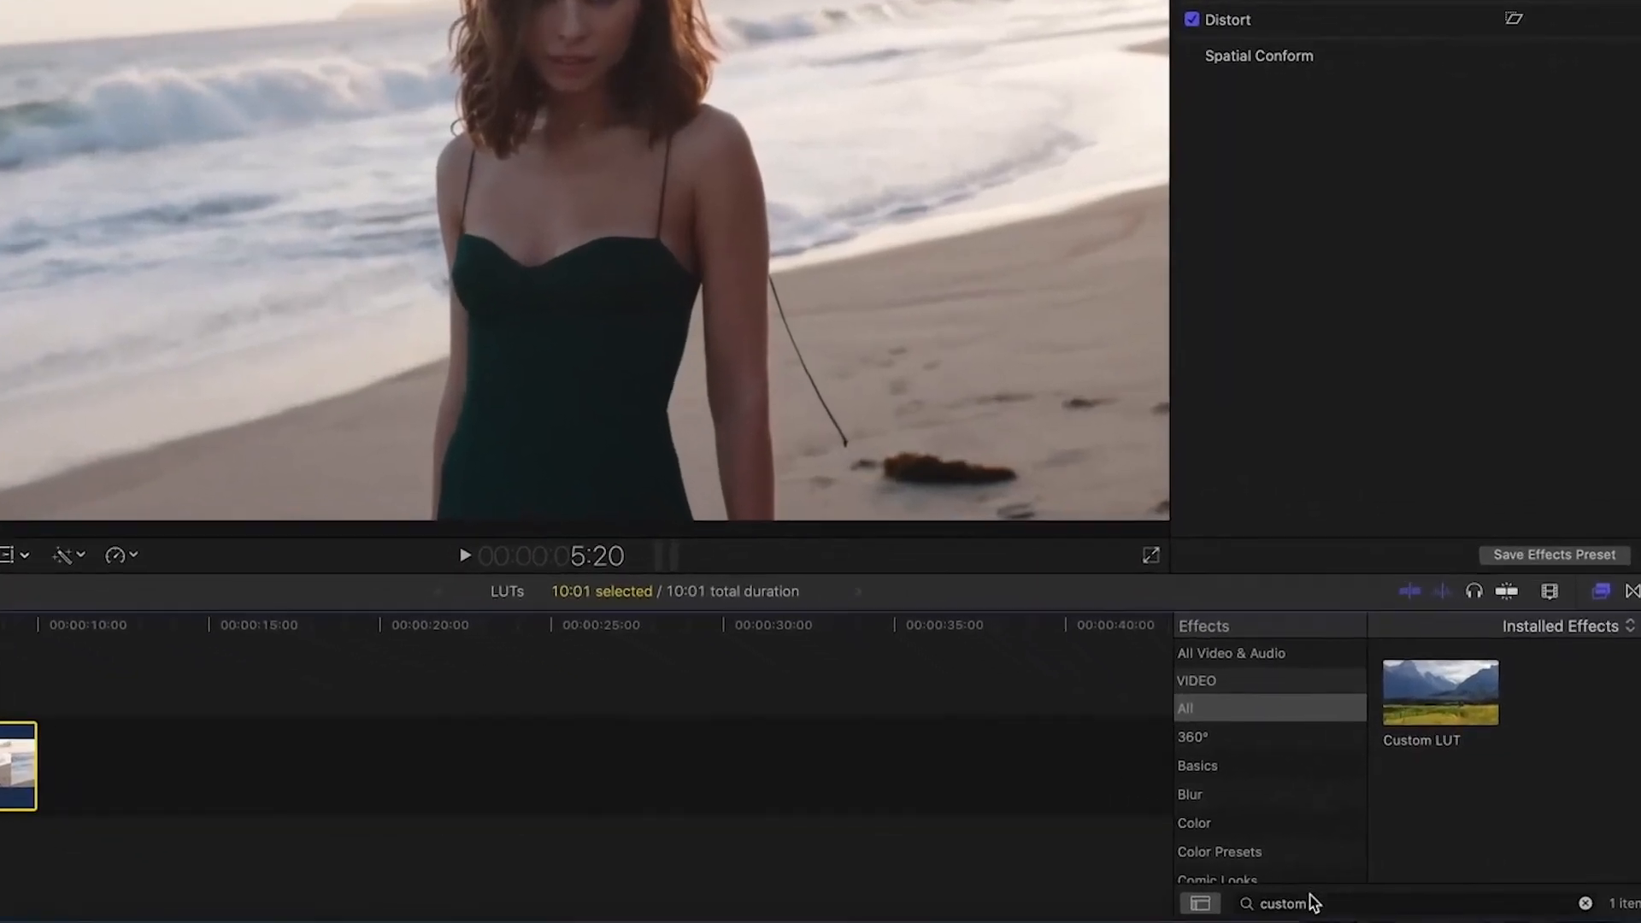
double_click(1322, 915)
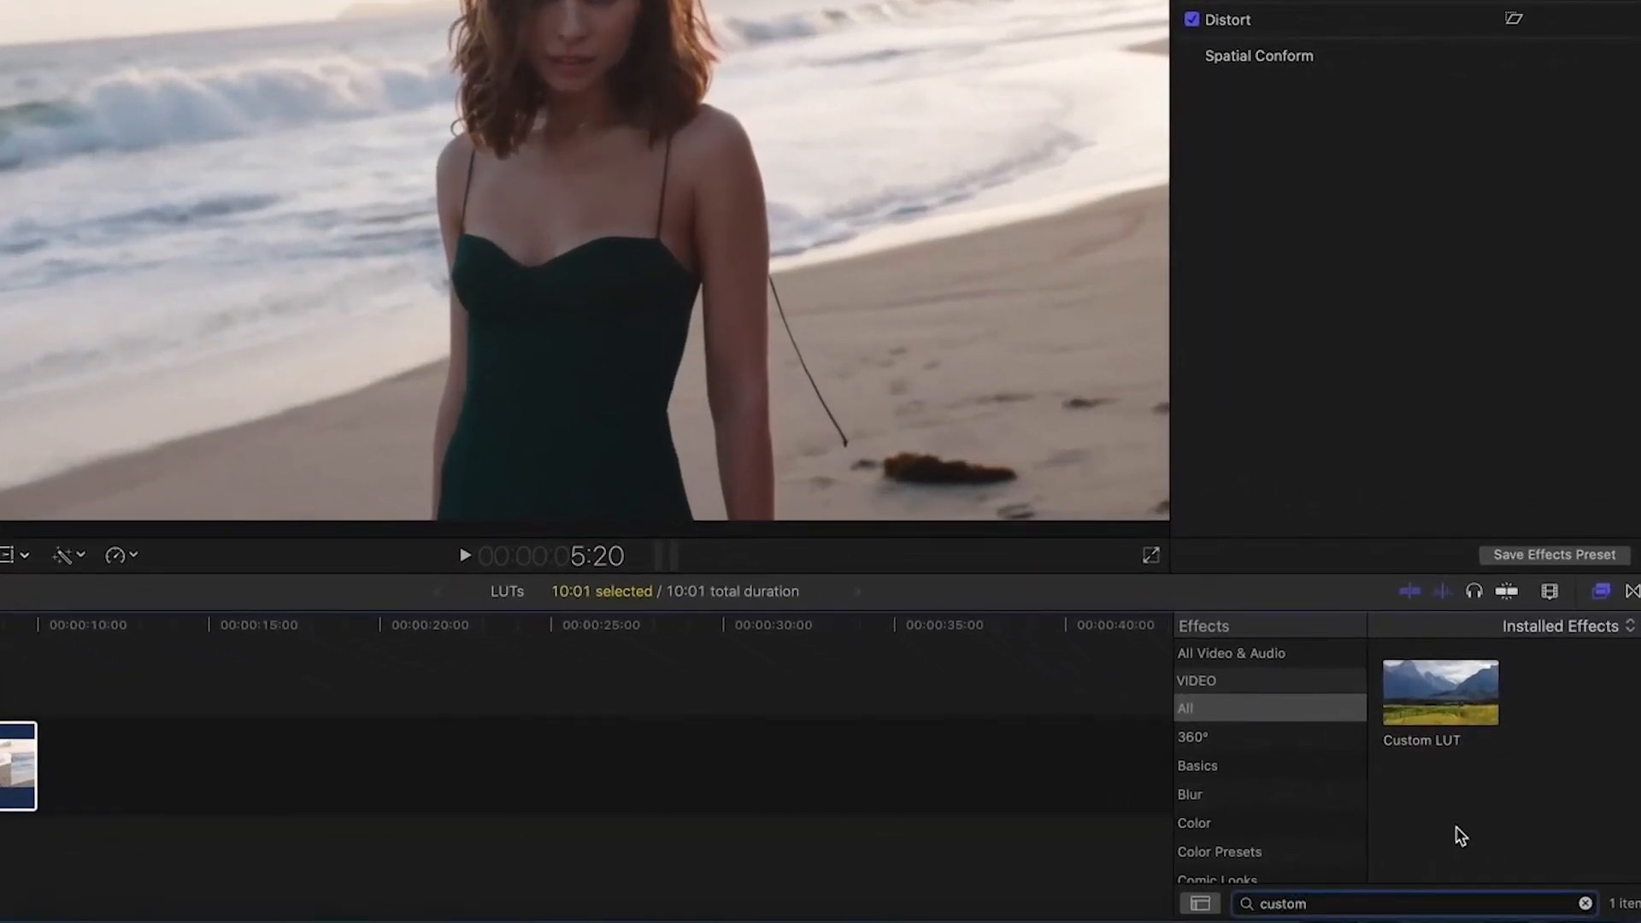
left_click_drag(1477, 718, 5, 761)
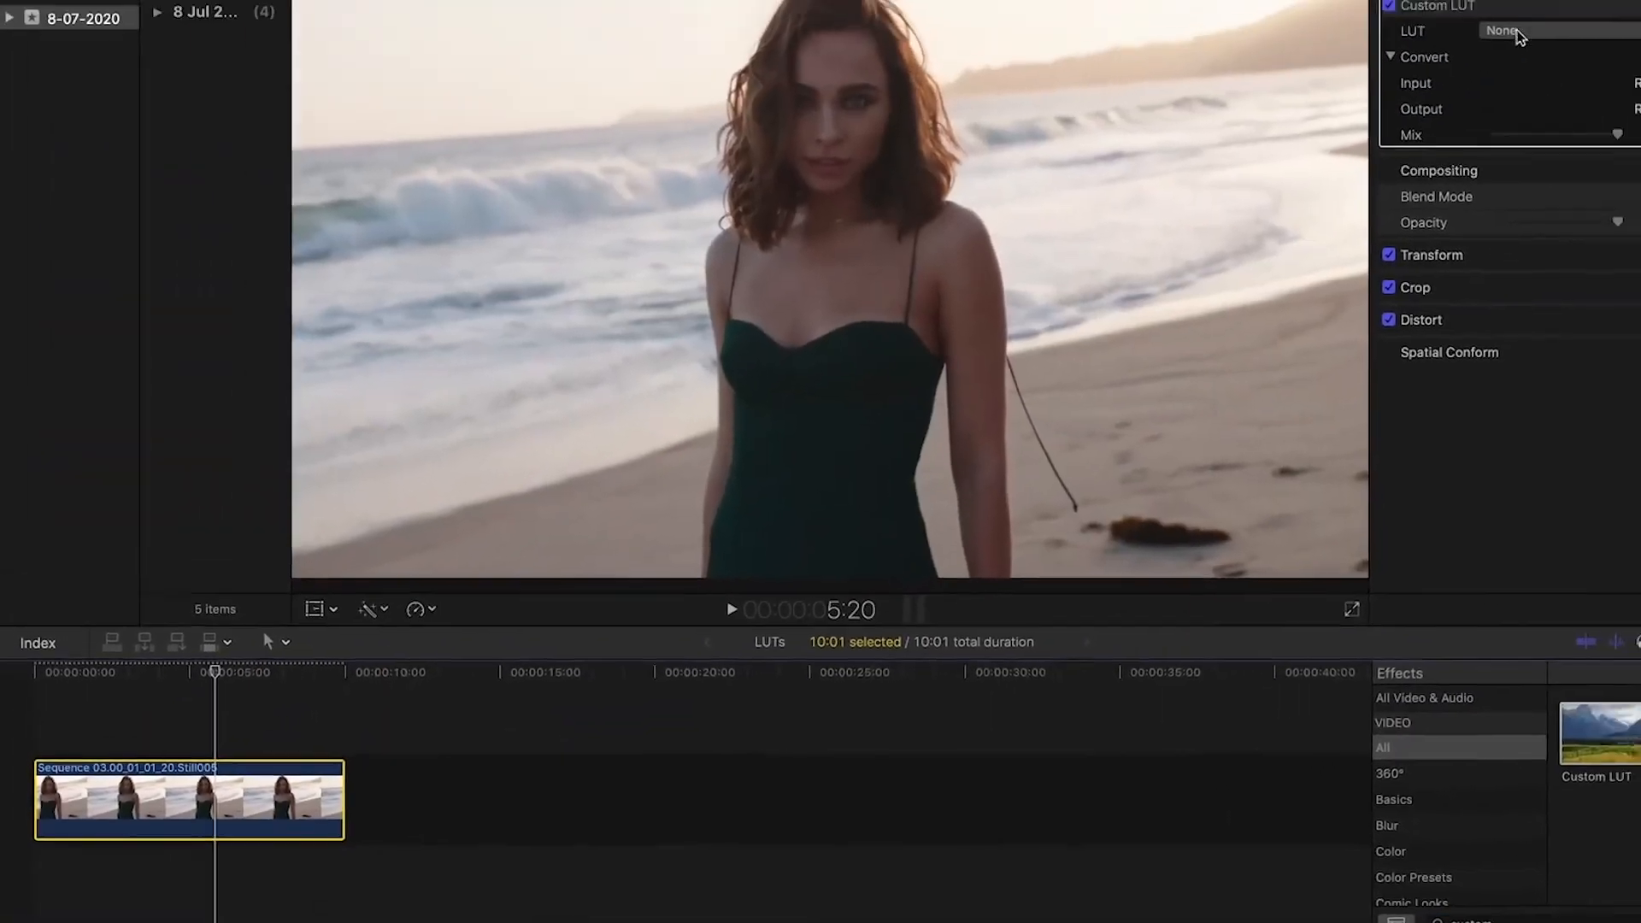
left_click(1389, 130)
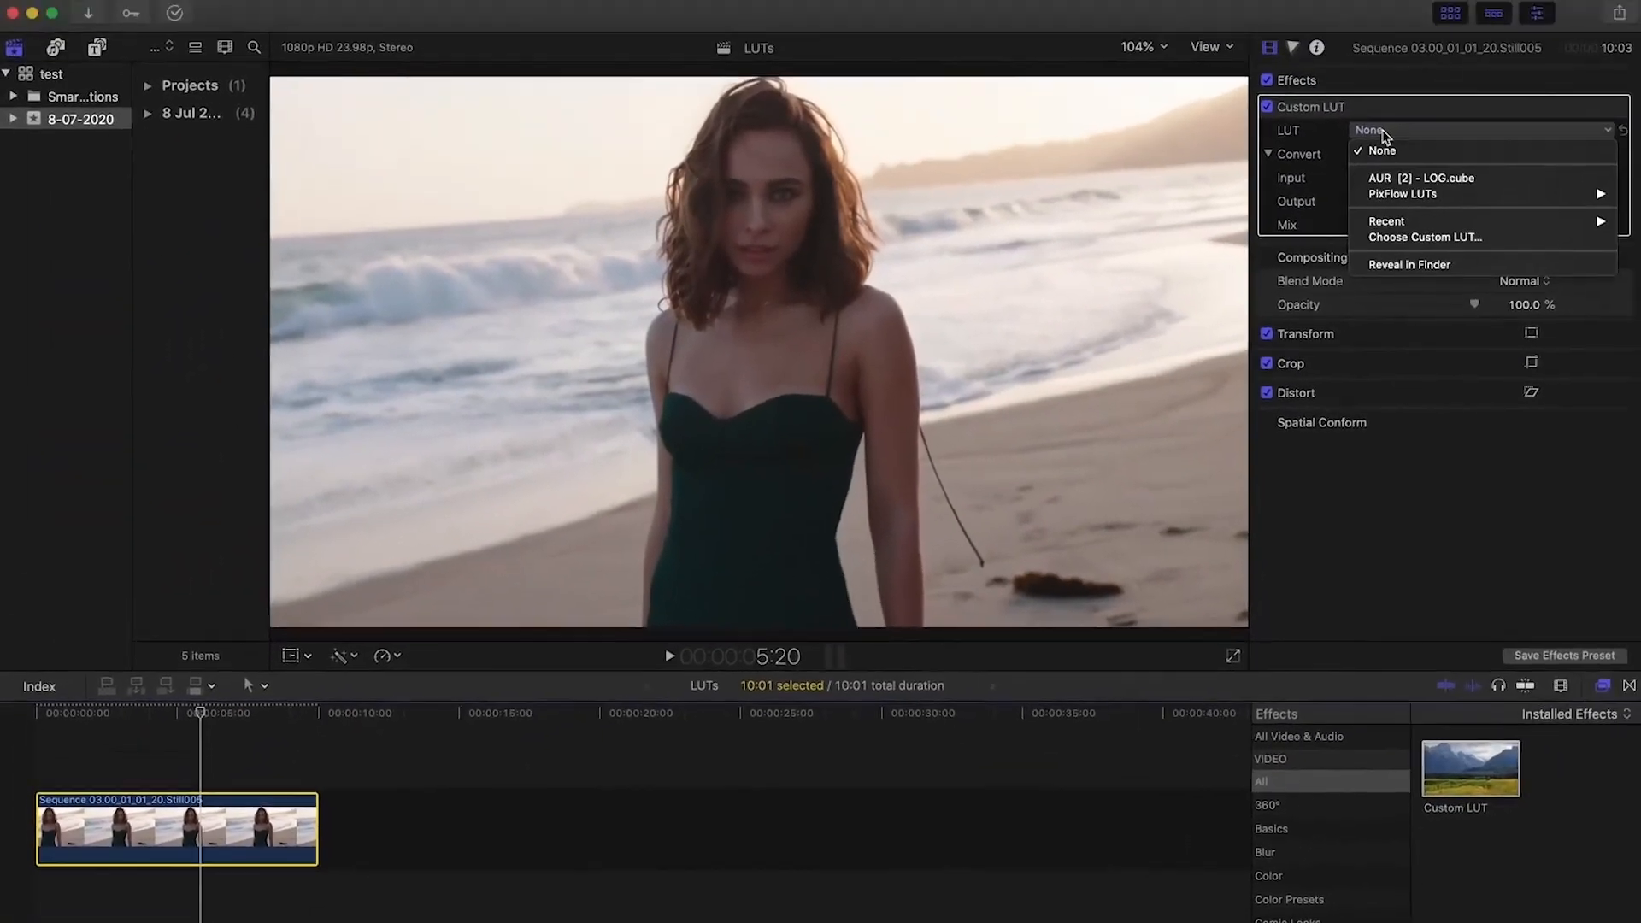
left_click(1402, 237)
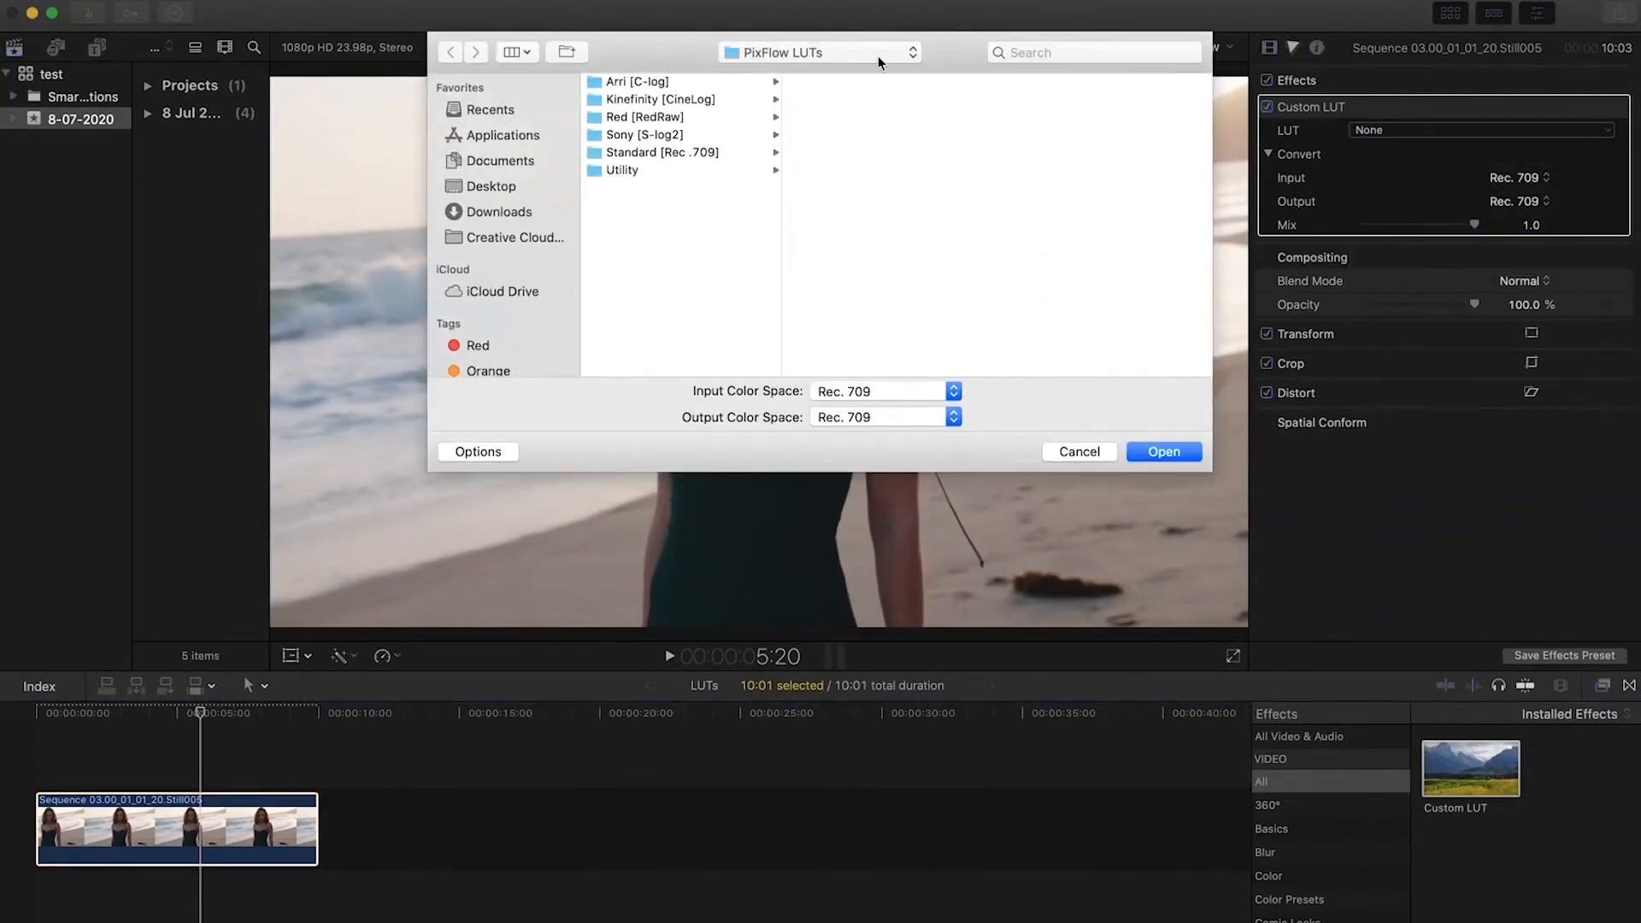
left_click(778, 53)
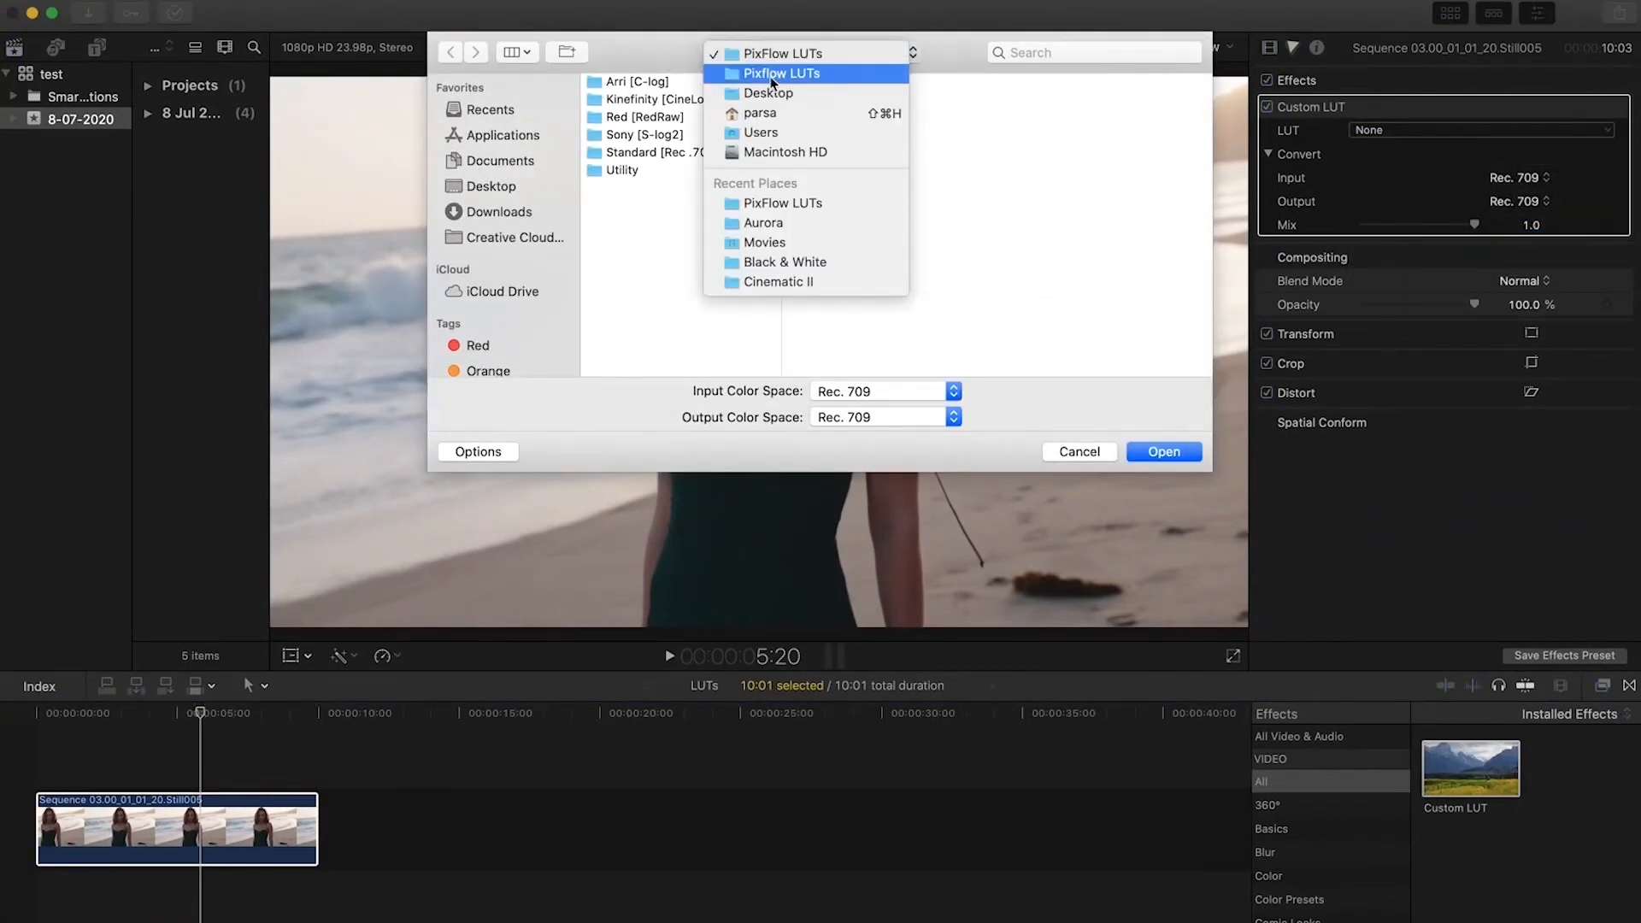
left_click(776, 74)
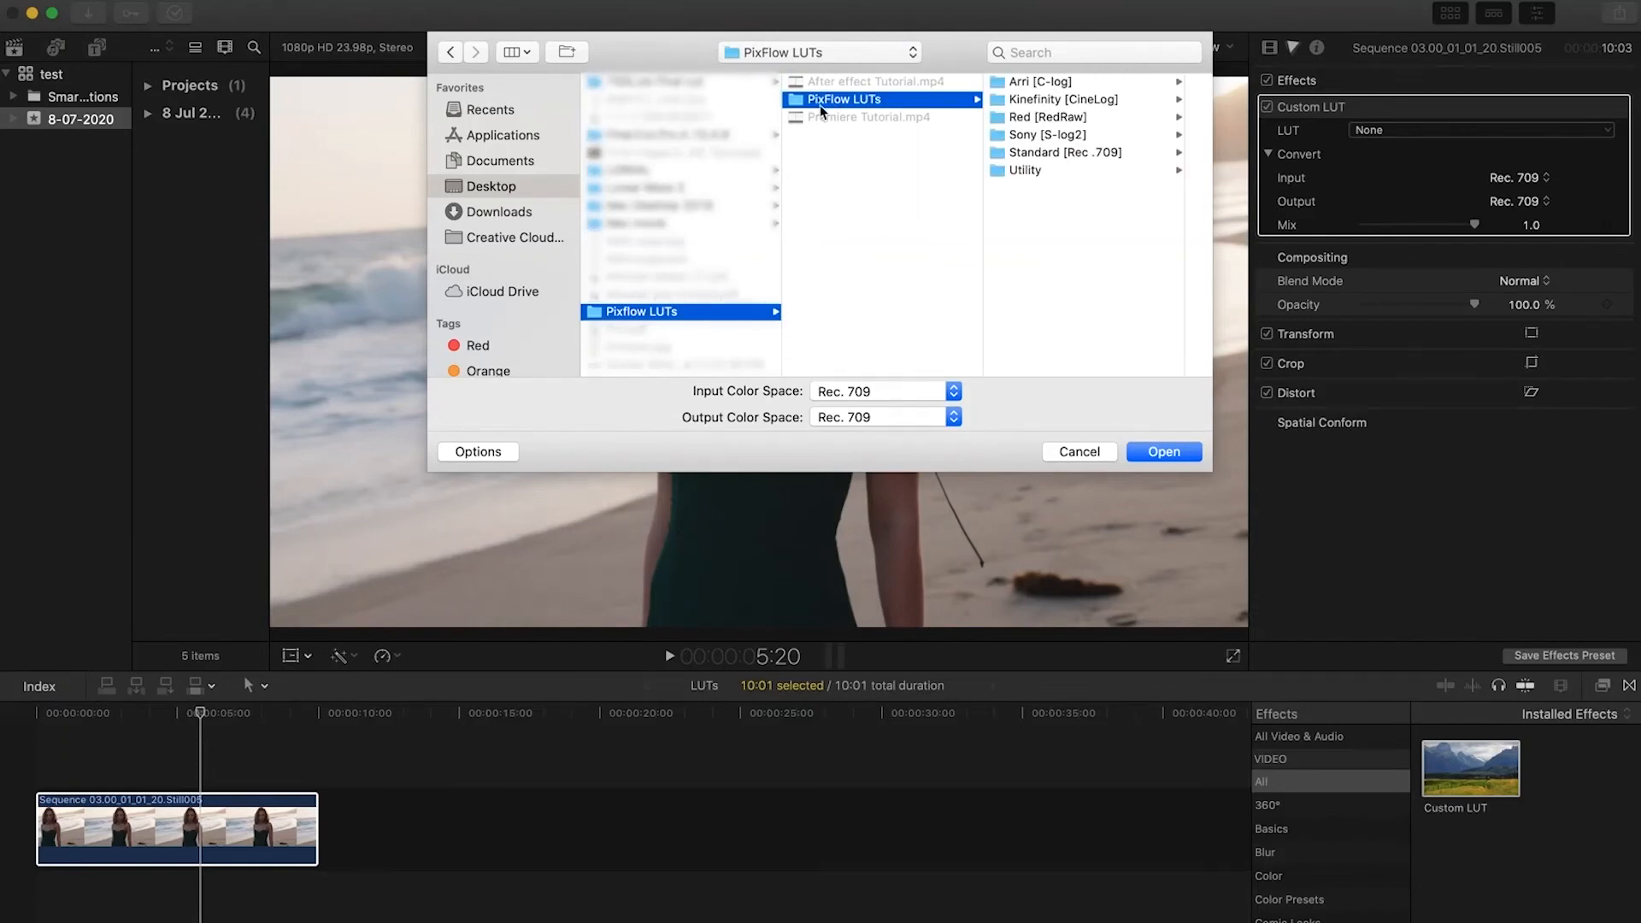
key("Escape")
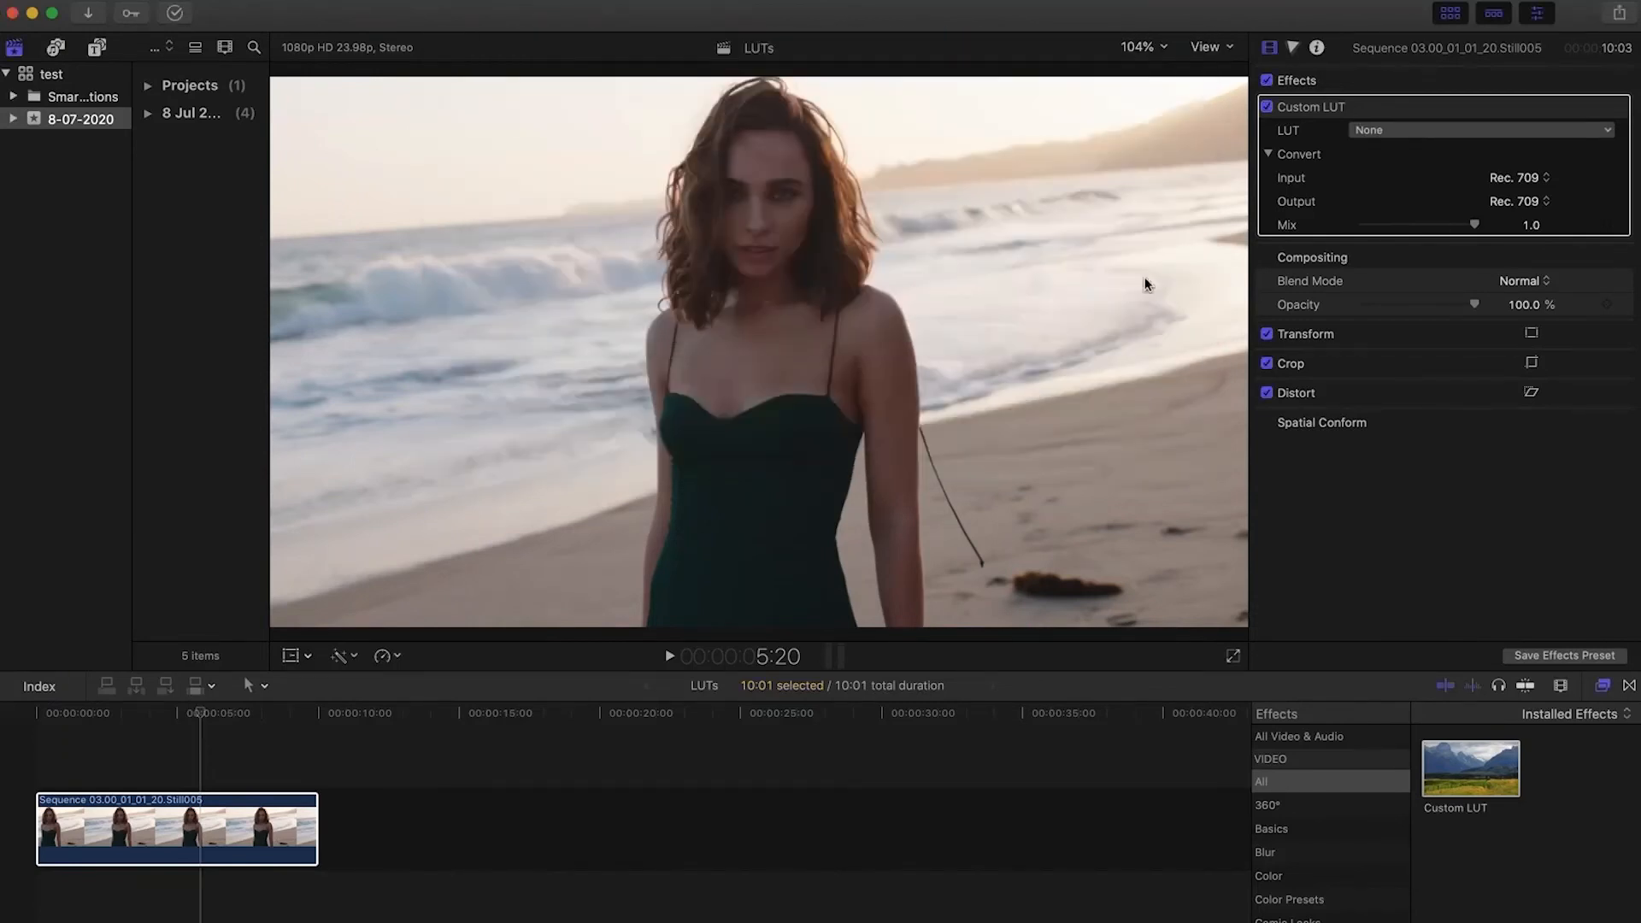
Set the clip's Custom LUT to Cine [3] - LOG.cube from the PixFlow Sony [S-log2] Cinematic collection
left_click(1368, 132)
mouse_move(1402, 195)
mouse_move(1322, 227)
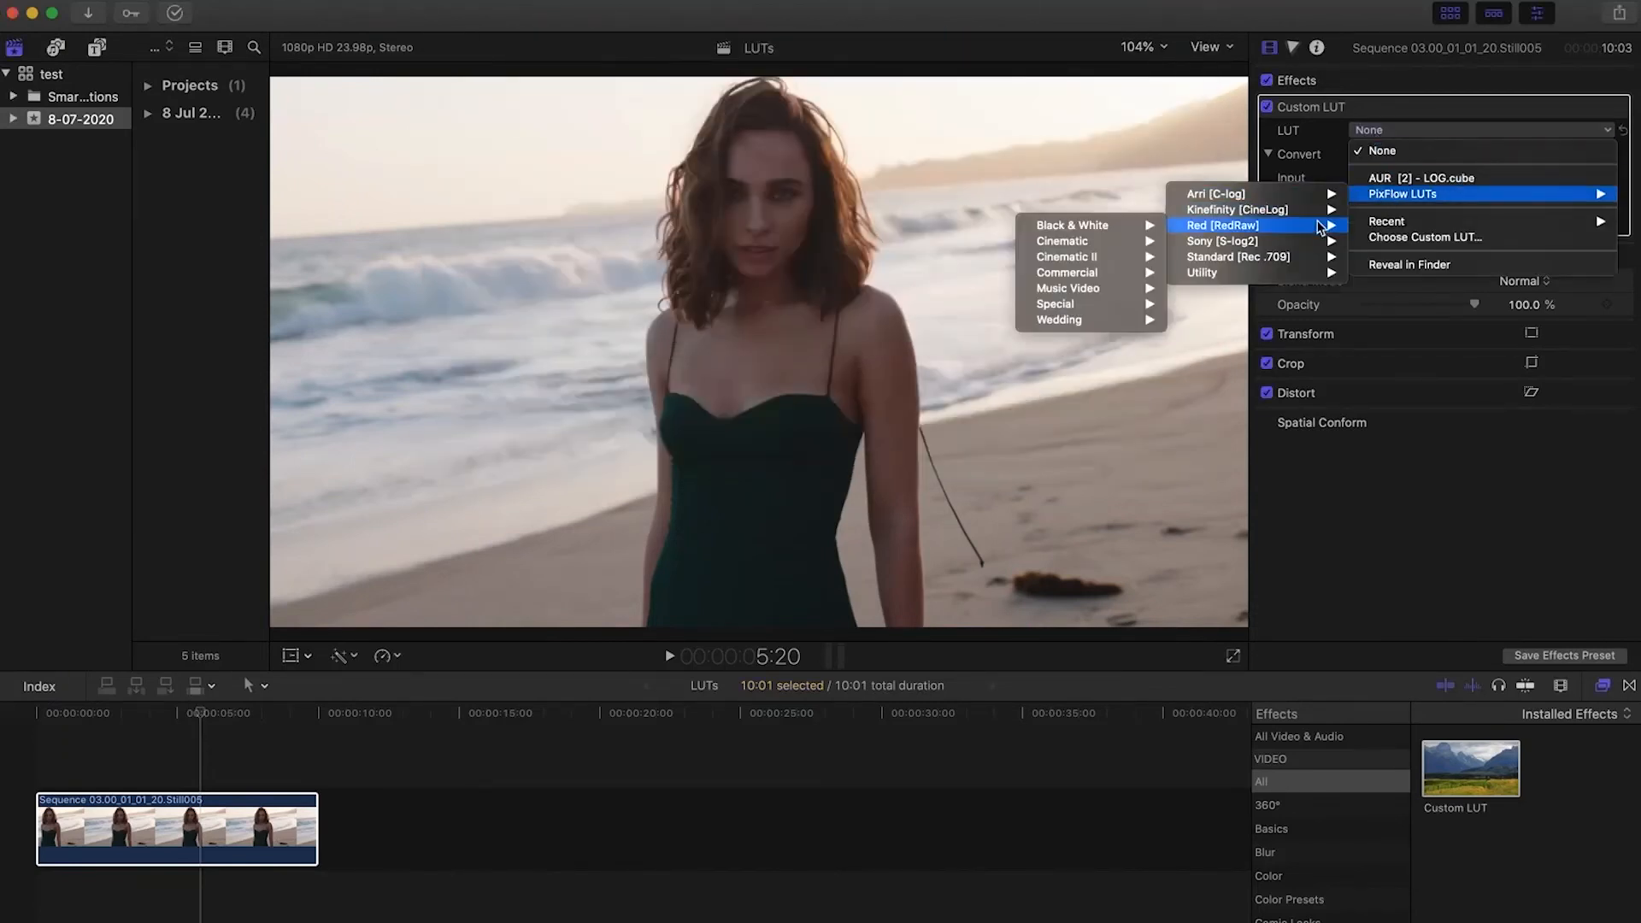
mouse_move(1111, 256)
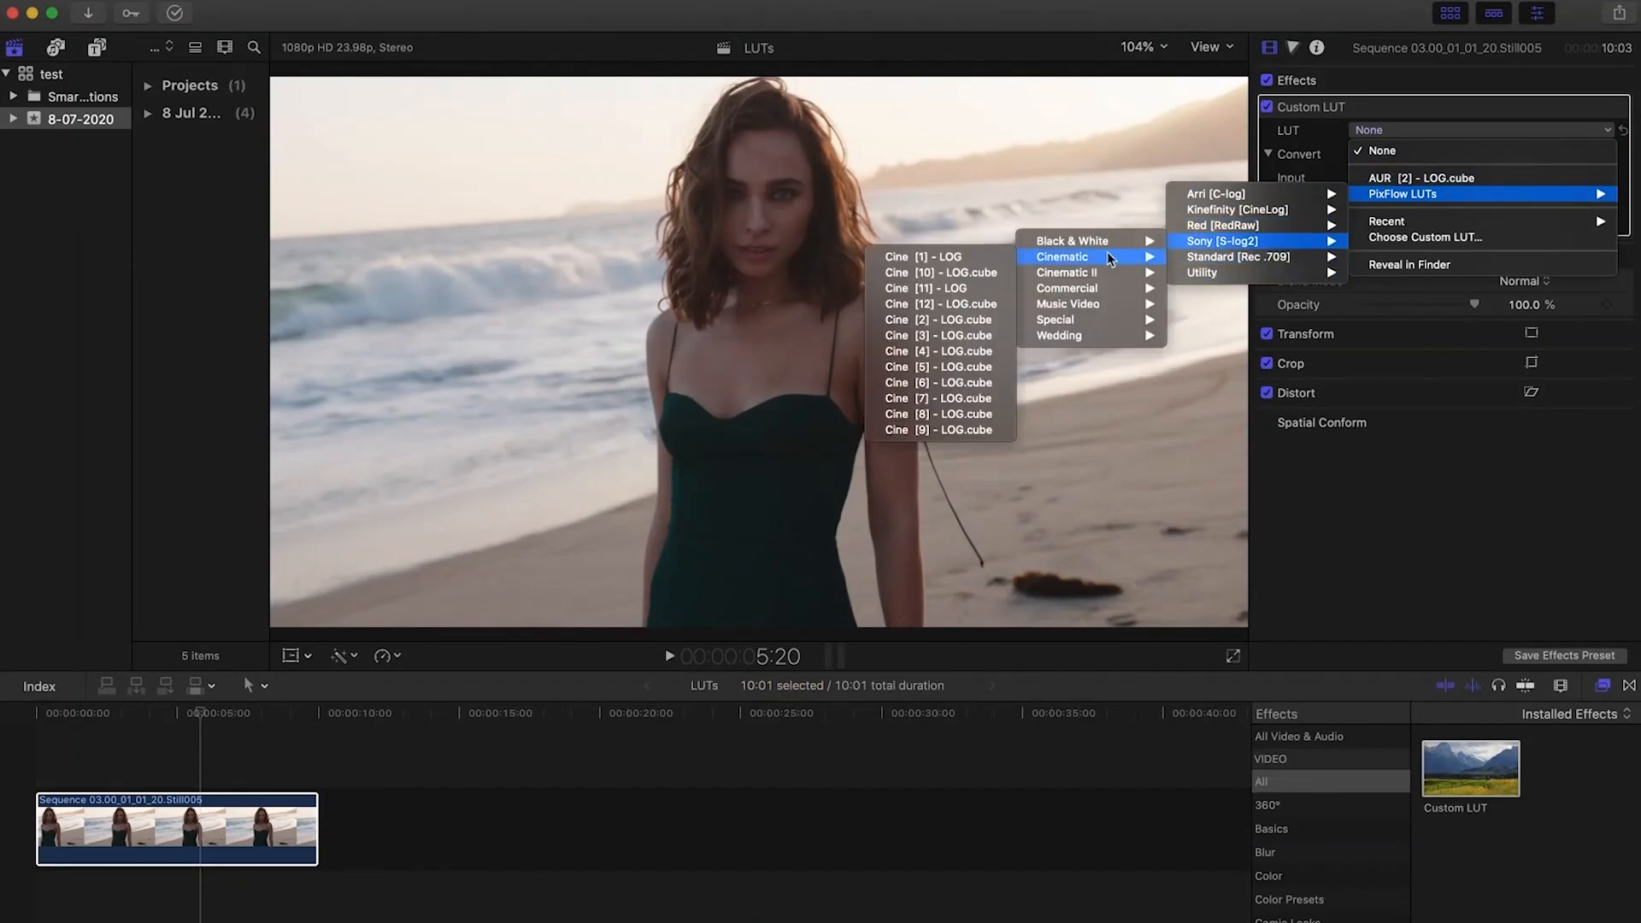
left_click(966, 335)
Switch the clip's Custom LUT to Cine II [3] - LOG from the PixFlow Sony [S-log2] Cinematic II collection
left_click(1378, 133)
mouse_move(1402, 194)
mouse_move(1282, 214)
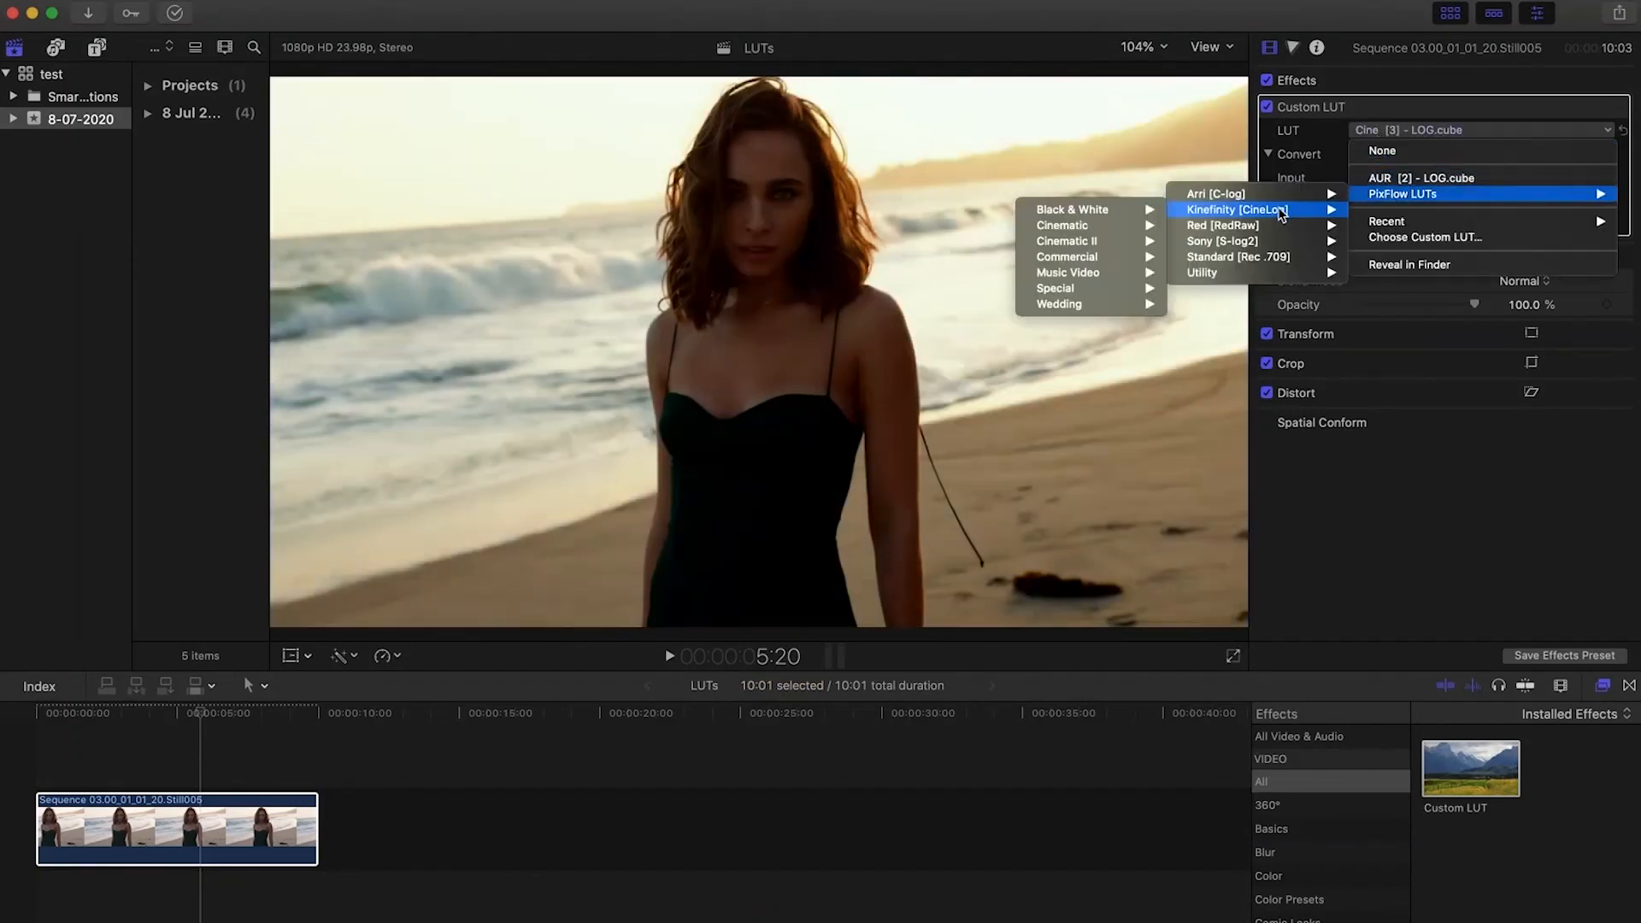
mouse_move(1282, 242)
mouse_move(1115, 282)
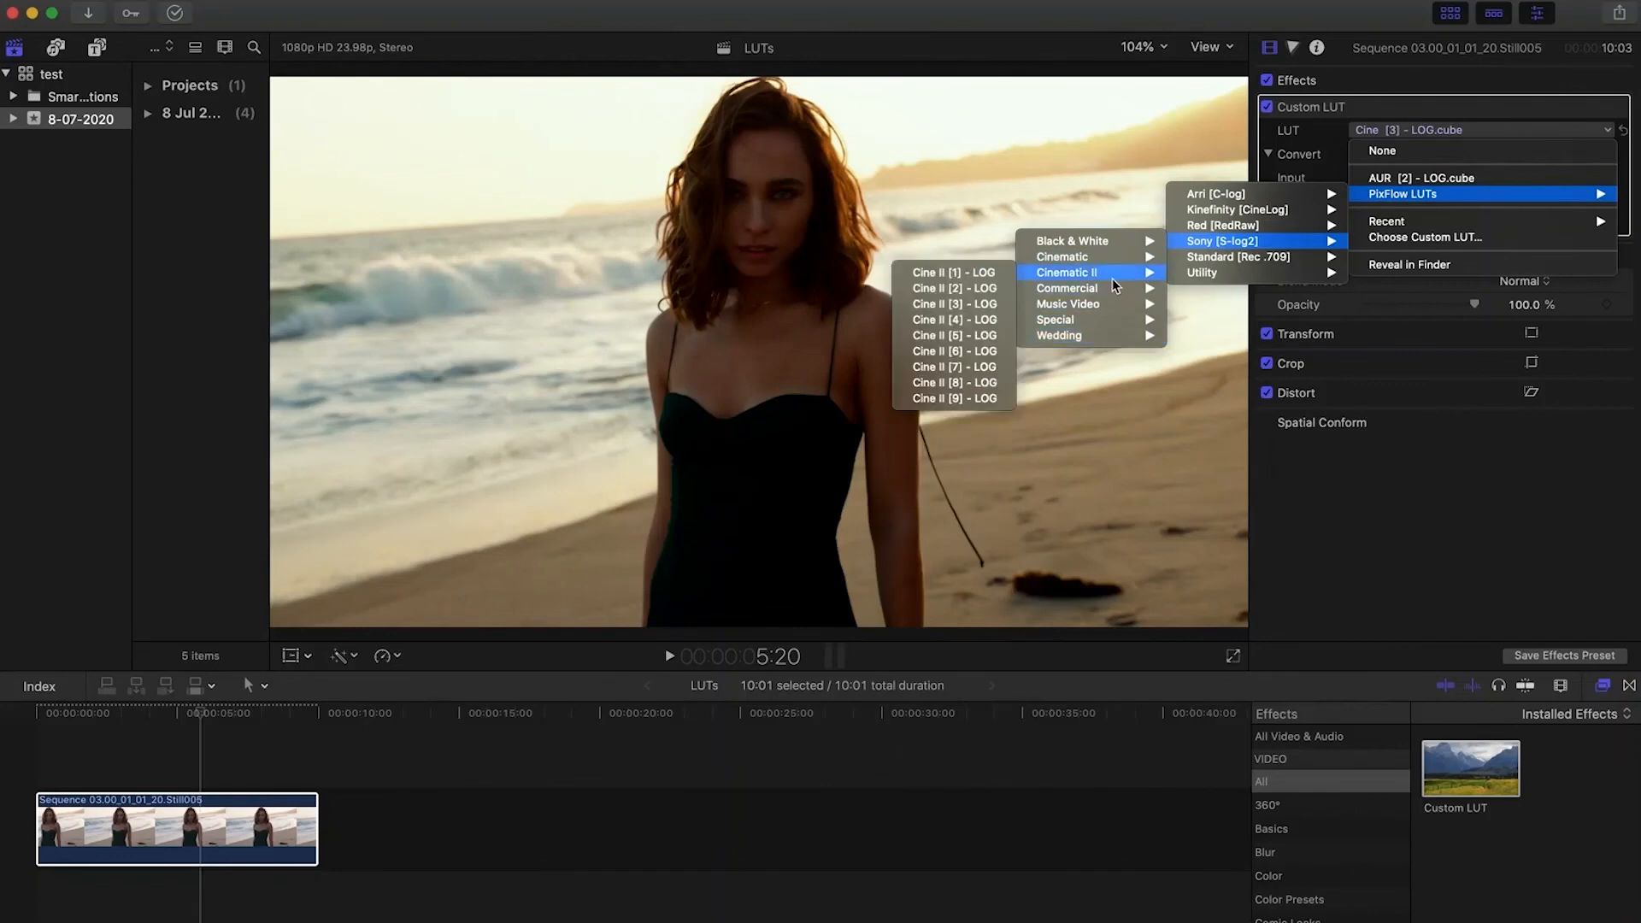
left_click(947, 305)
Change the clip's Custom LUT to Cine [7] - LOG.cube from the PixFlow Sony [S-log2] Cinematic collection
left_click(1376, 130)
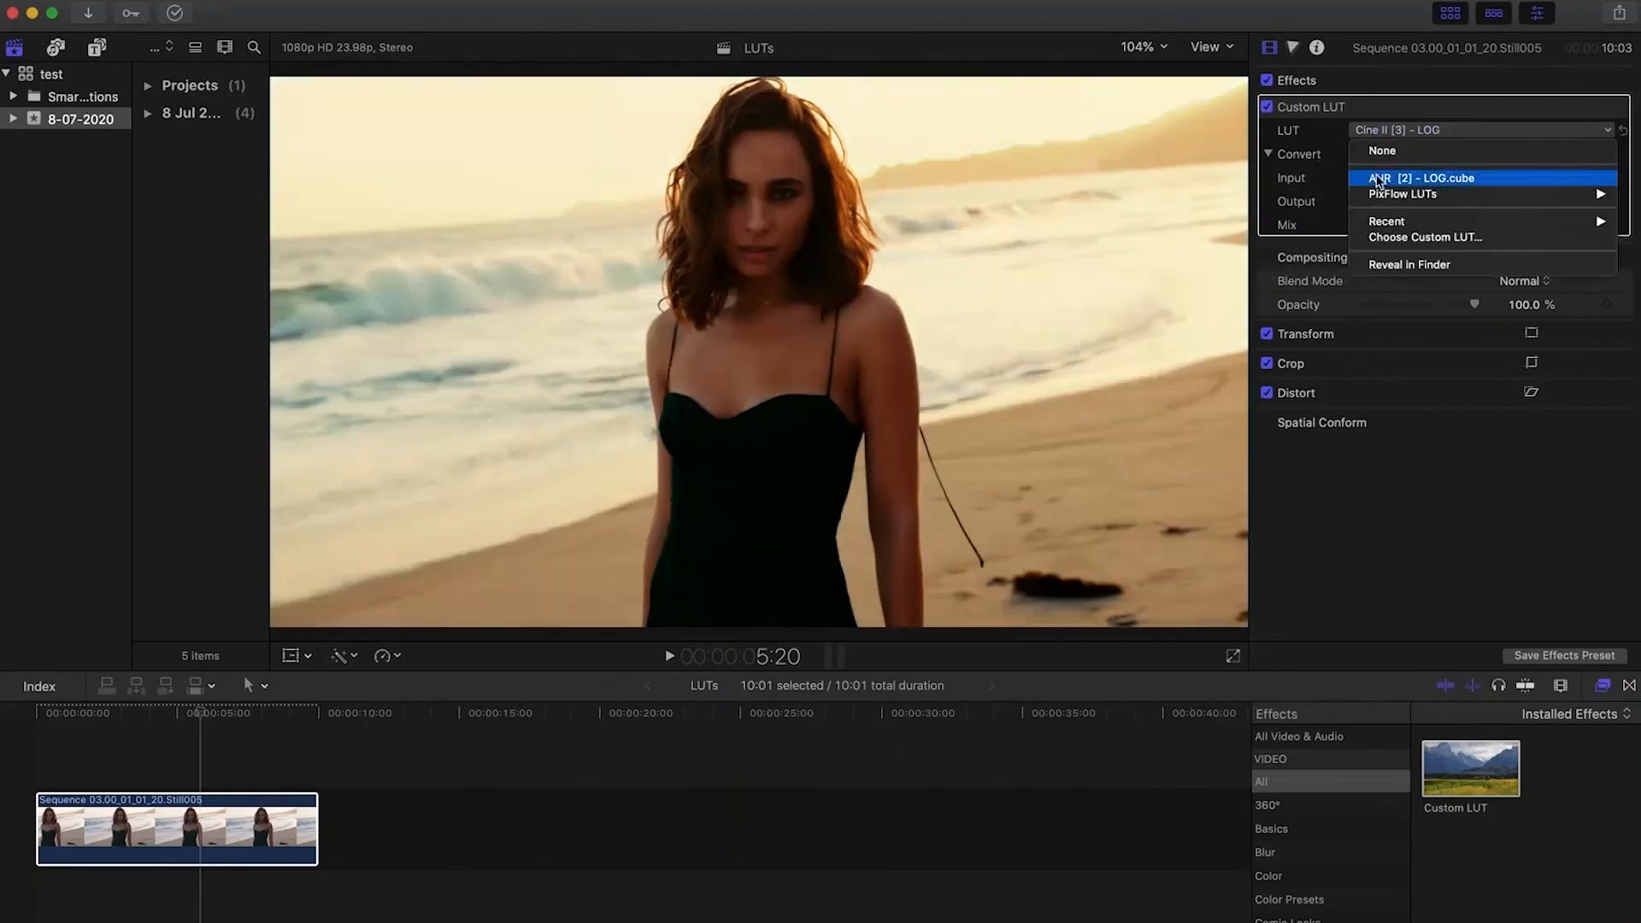
mouse_move(1402, 195)
mouse_move(1265, 241)
mouse_move(1124, 256)
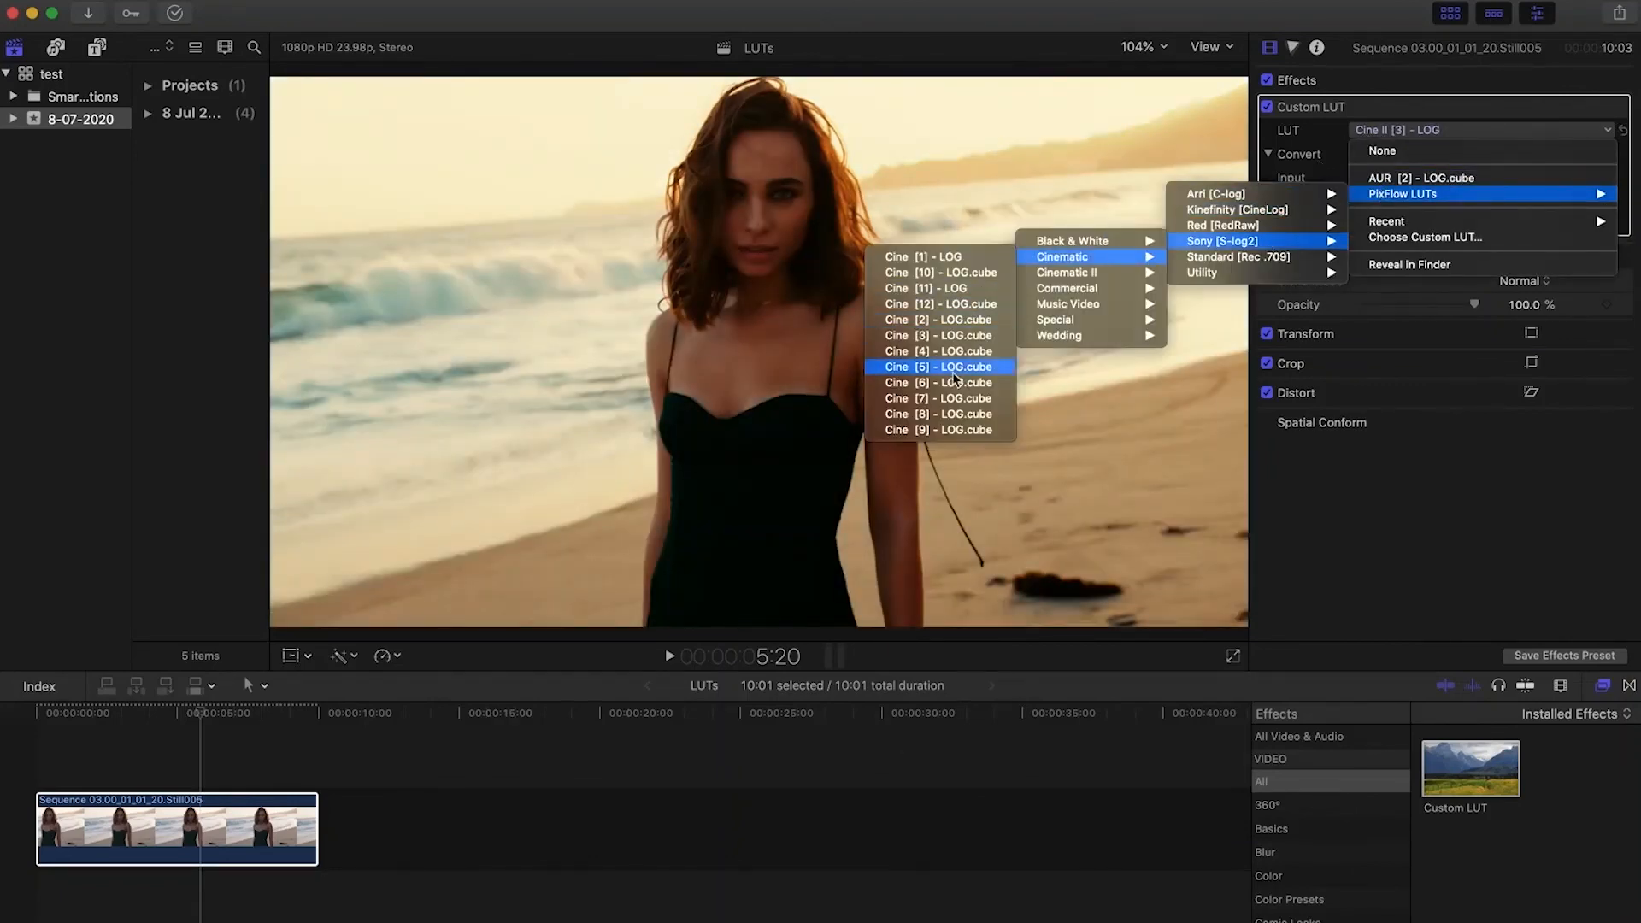
left_click(940, 399)
Apply B&W [3] - LOG from the PixFlow Sony [S-log2] Black & White collection as the clip's Custom LUT
left_click(1384, 133)
mouse_move(1391, 195)
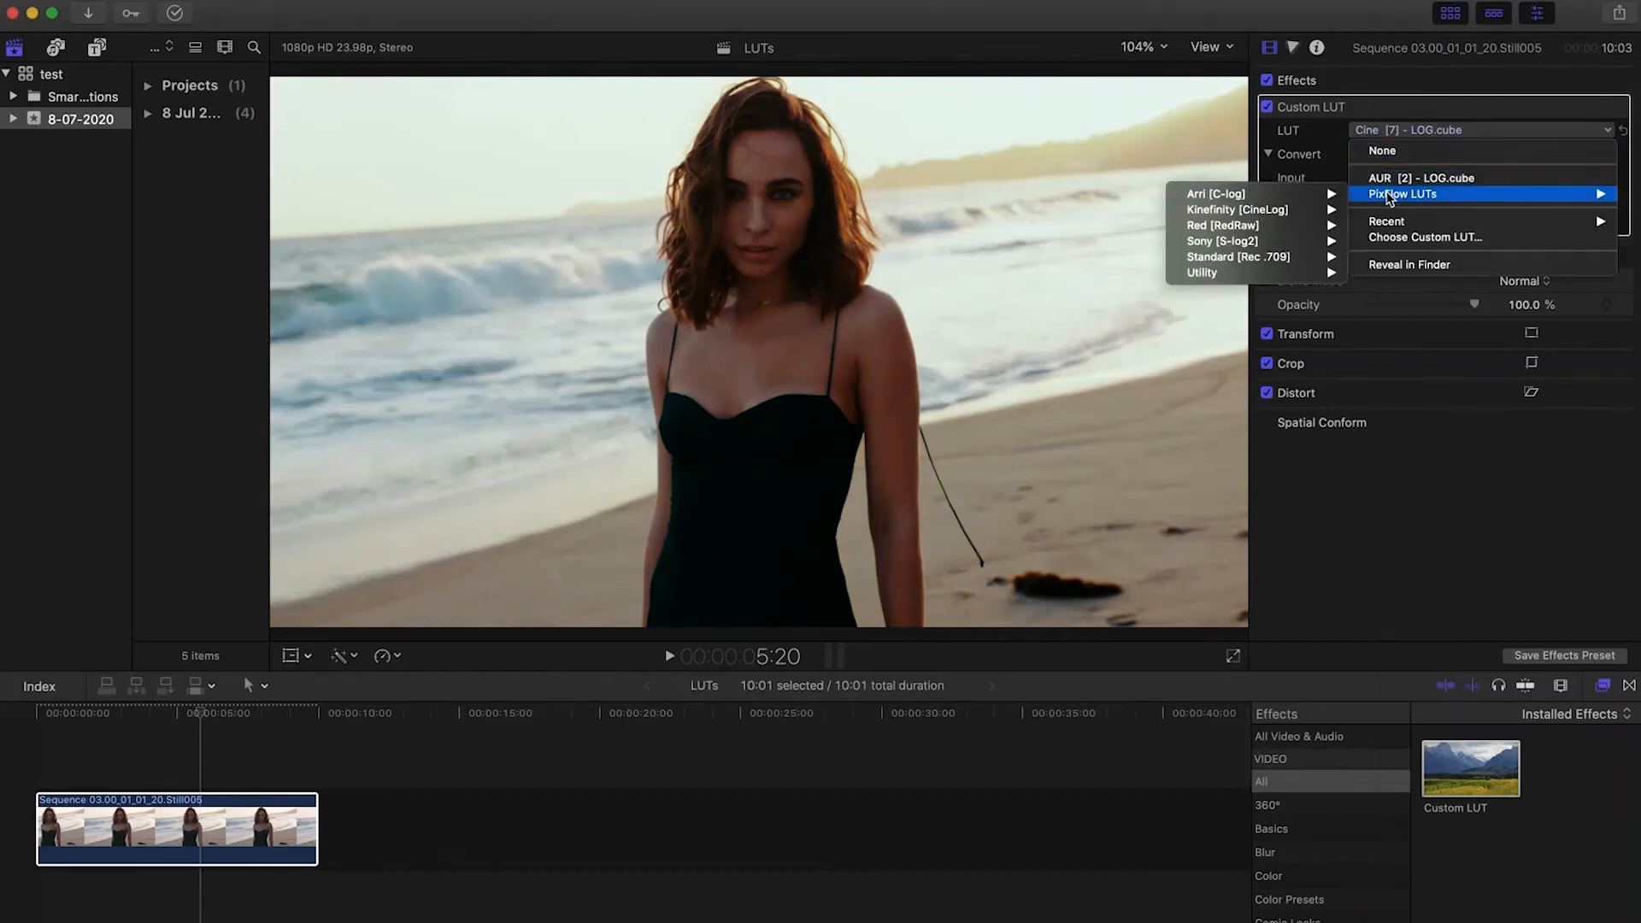
mouse_move(1112, 241)
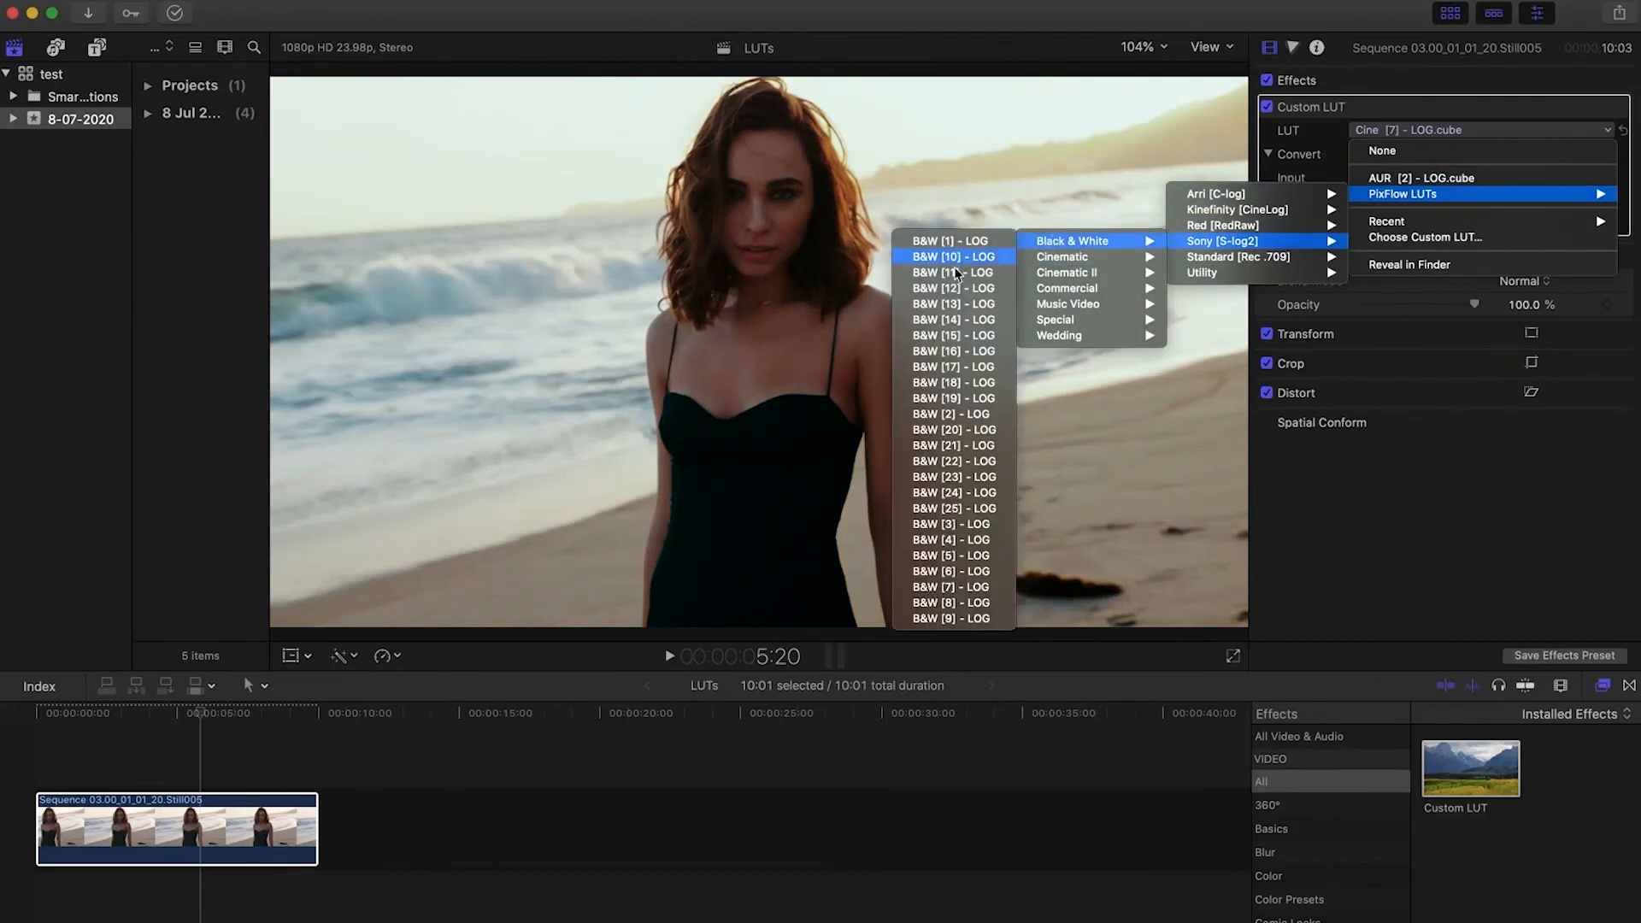
left_click(955, 525)
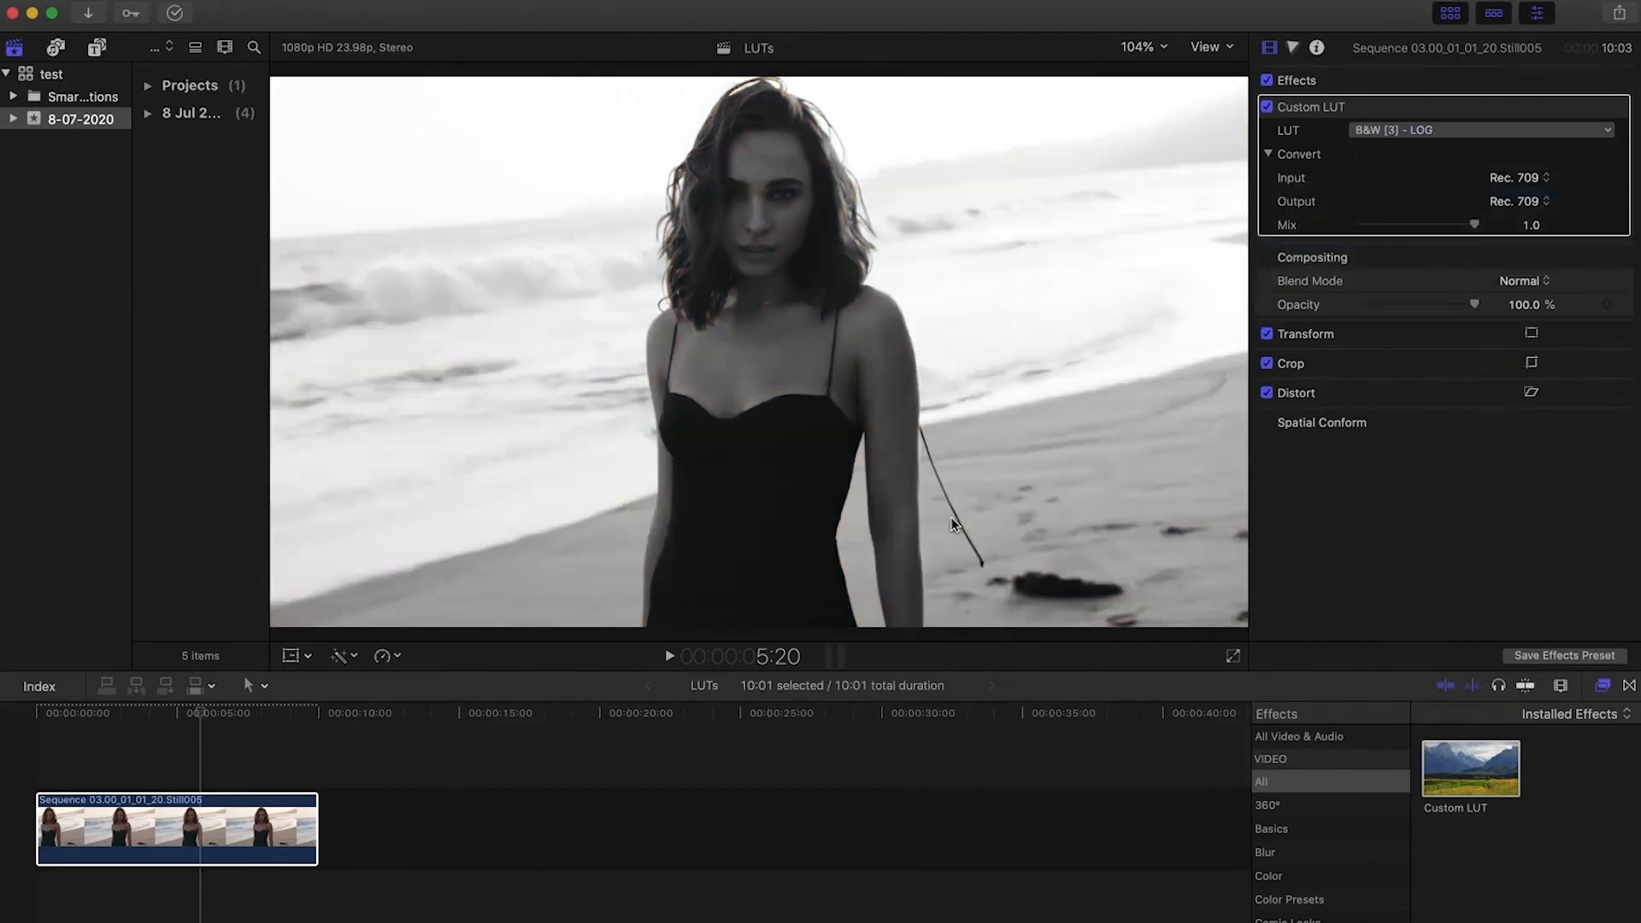